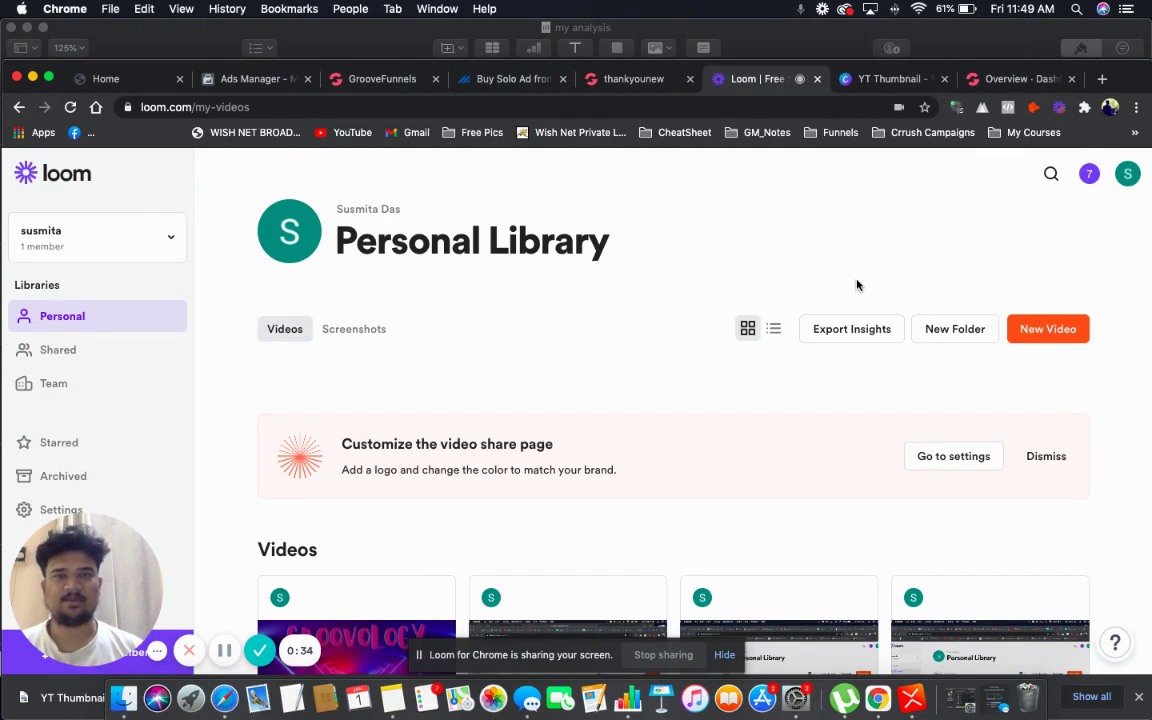
Switch from the Loom Personal Library to the GrooveFunnels 'Overview - Dashboard' tab
left_click(1006, 80)
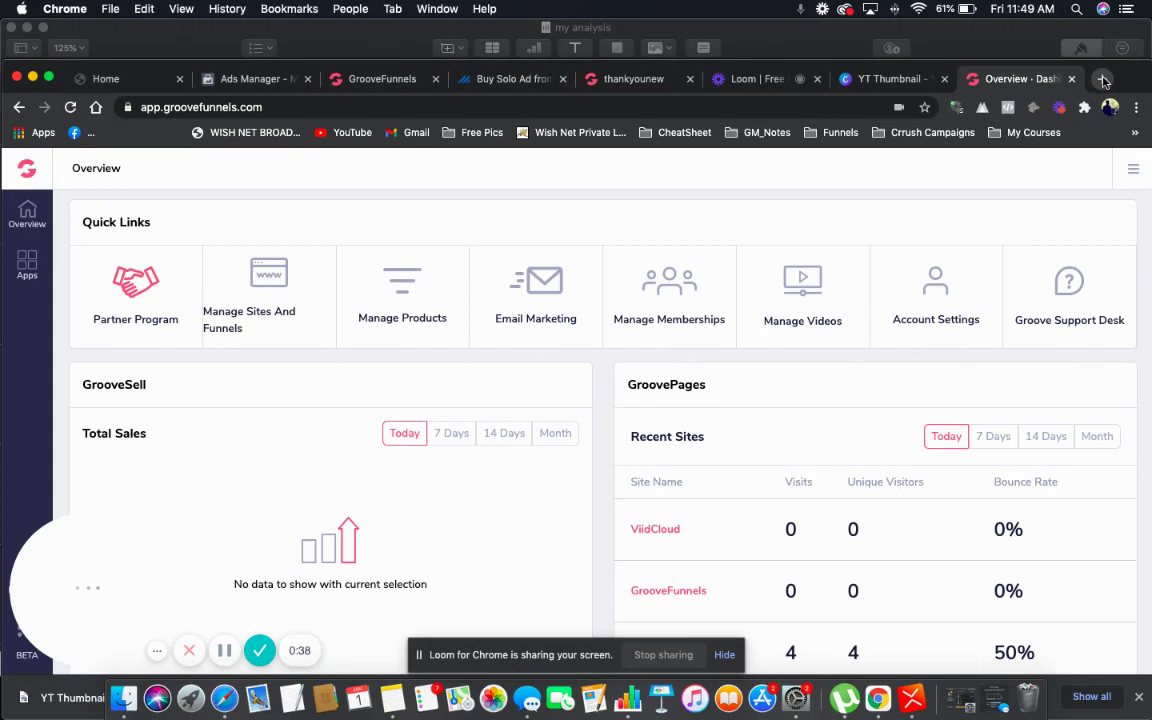
Search Google for 'namecheap' in a new tab and go to the Namecheap site
left_click(1102, 79)
type("namech")
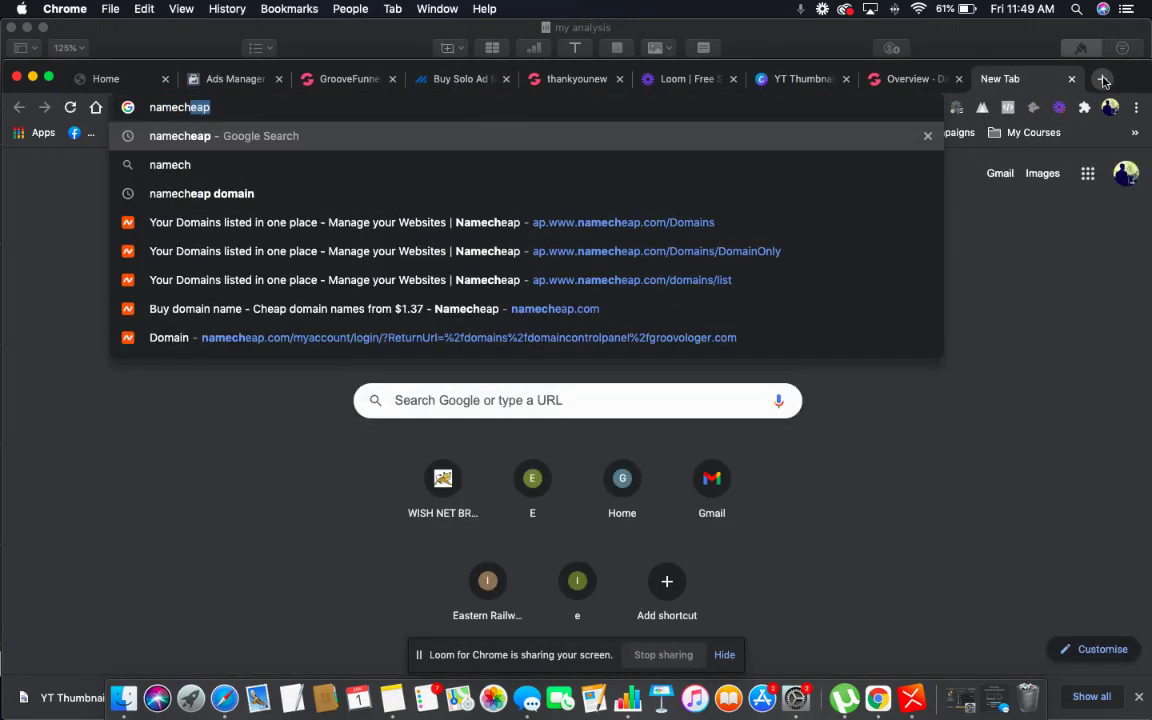
key("Return")
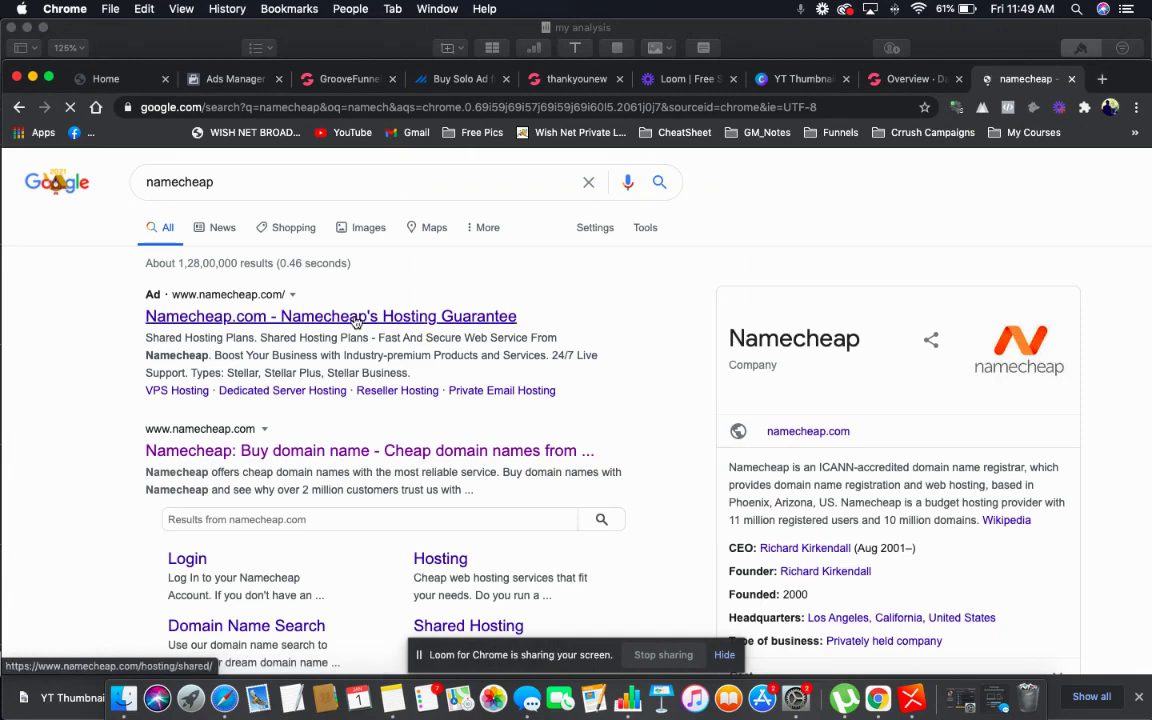
left_click(357, 321)
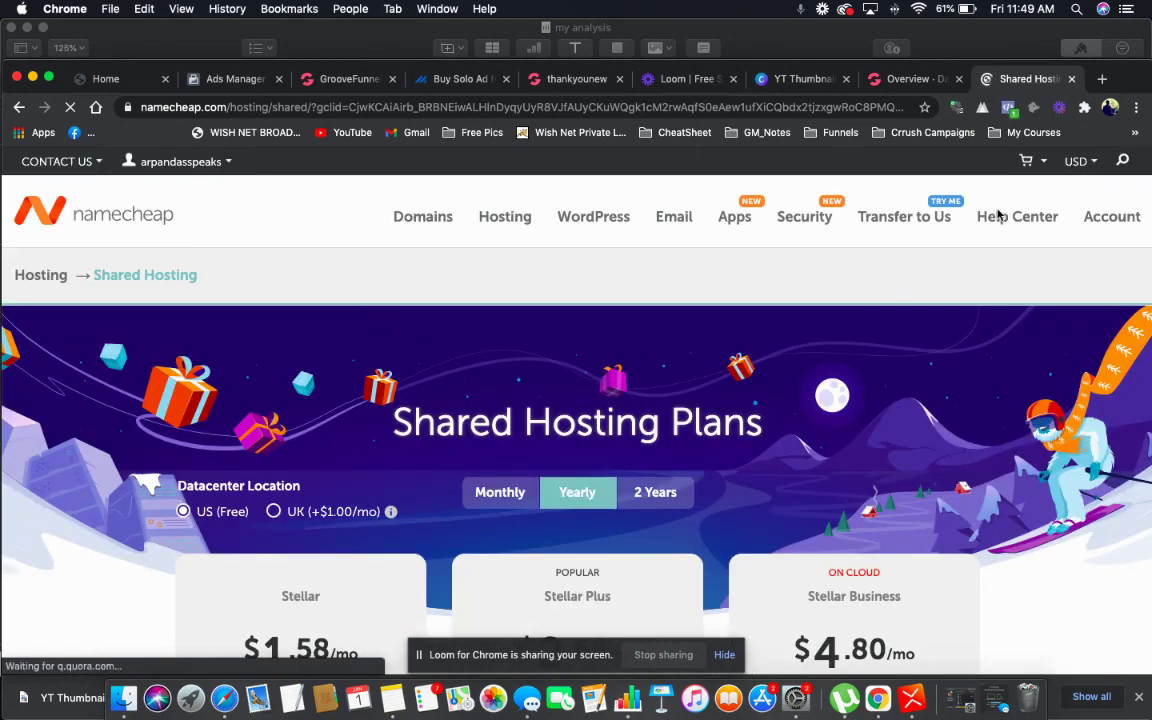
Open the Namecheap account Dashboard from the Account menu
mouse_move(969, 207)
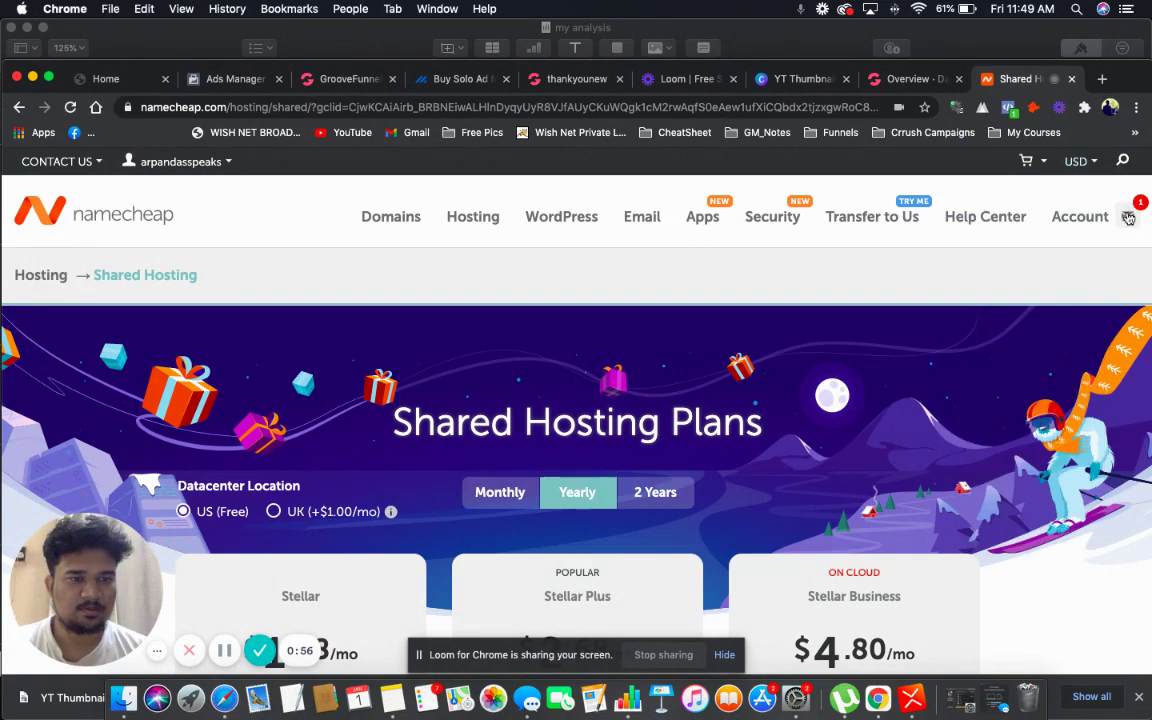
mouse_move(1128, 217)
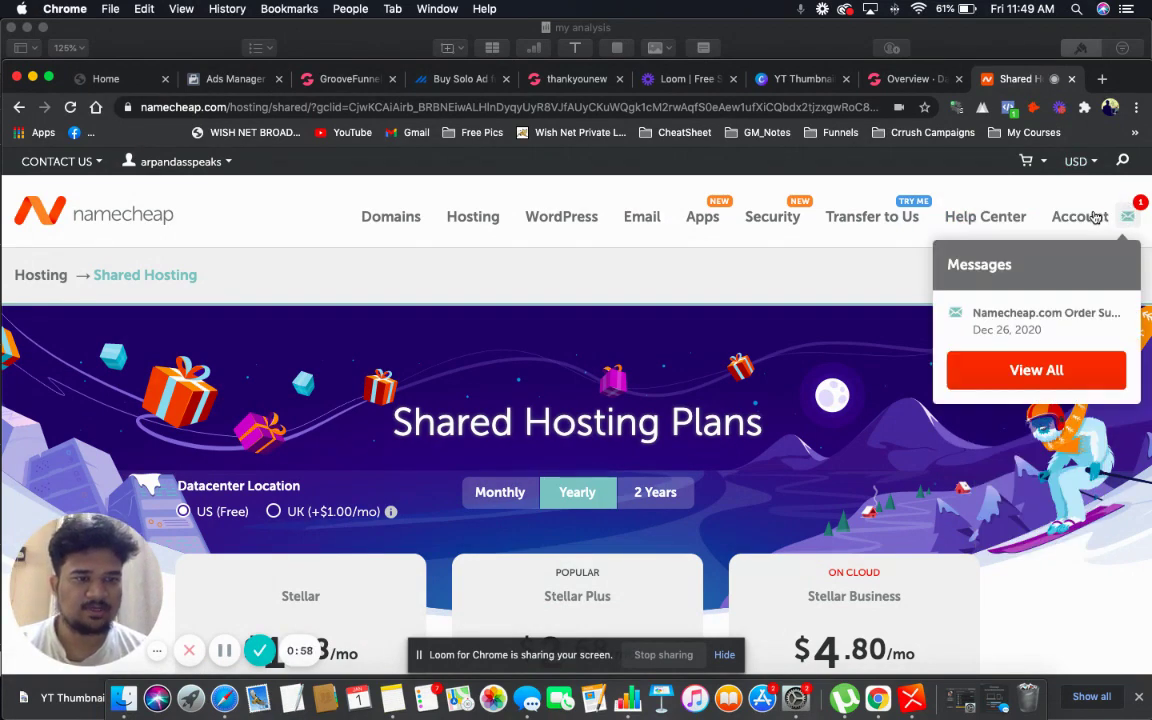
left_click(1095, 217)
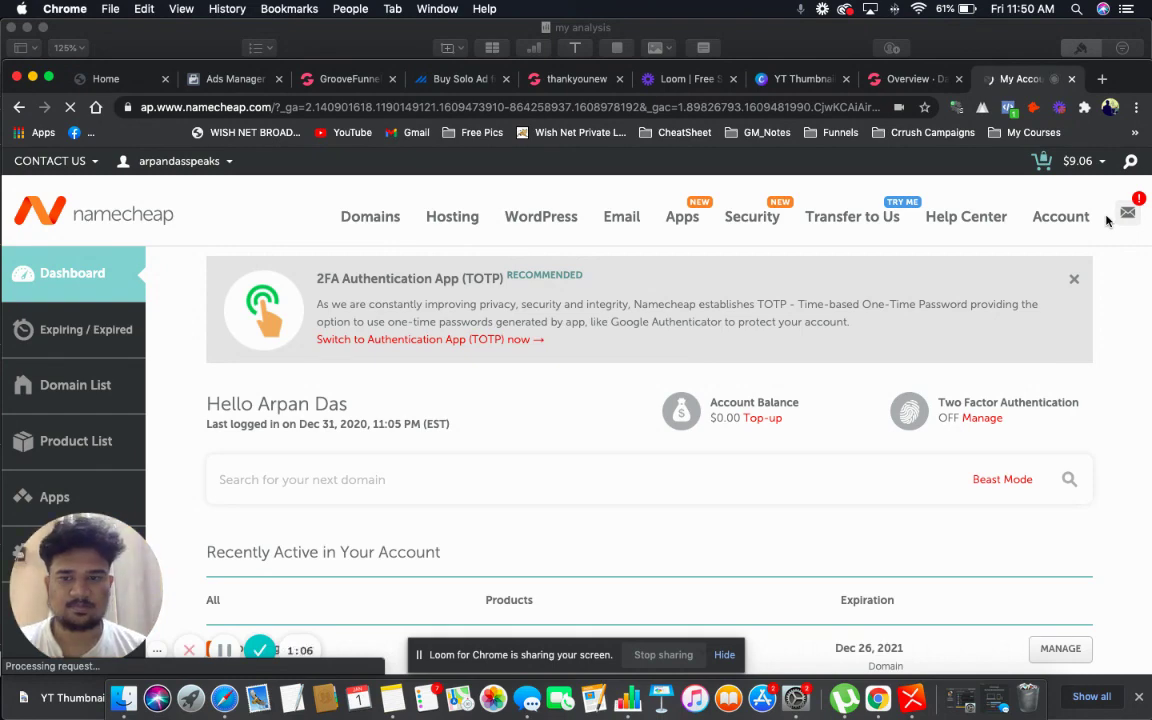
Search Domains for digitalfunneldesigner.com, add it to the cart, and view the $9.06 cart
left_click(388, 220)
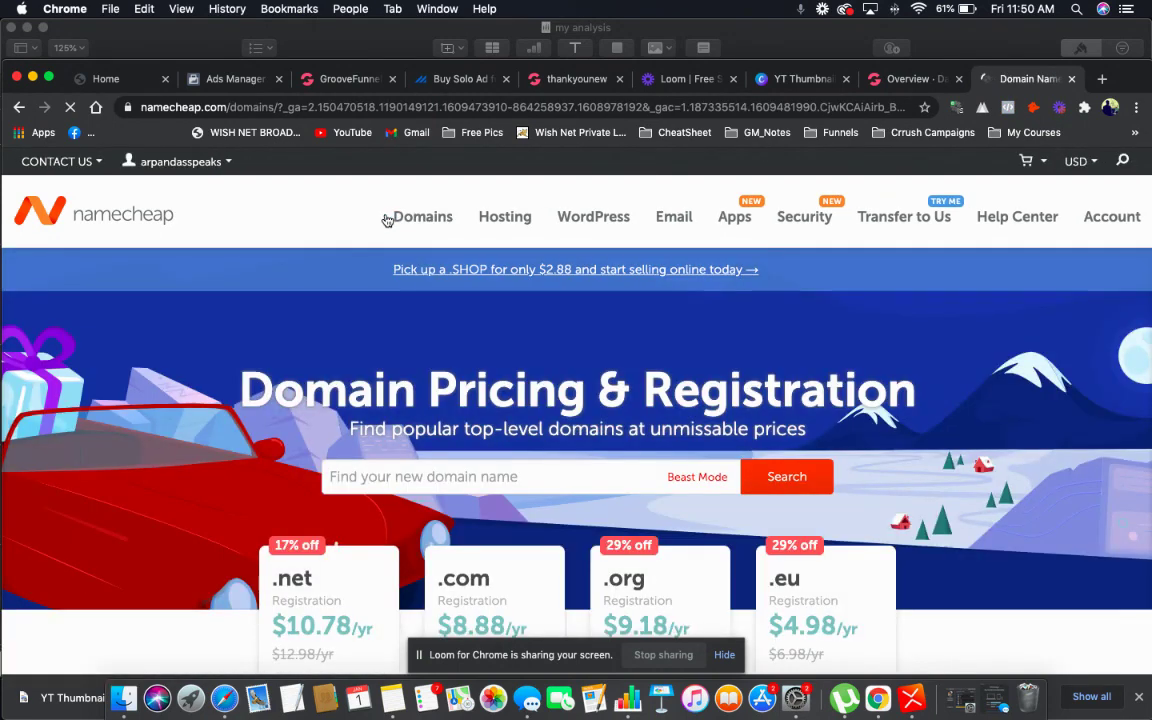
mouse_move(388, 220)
scroll(504, 463, "down", 2)
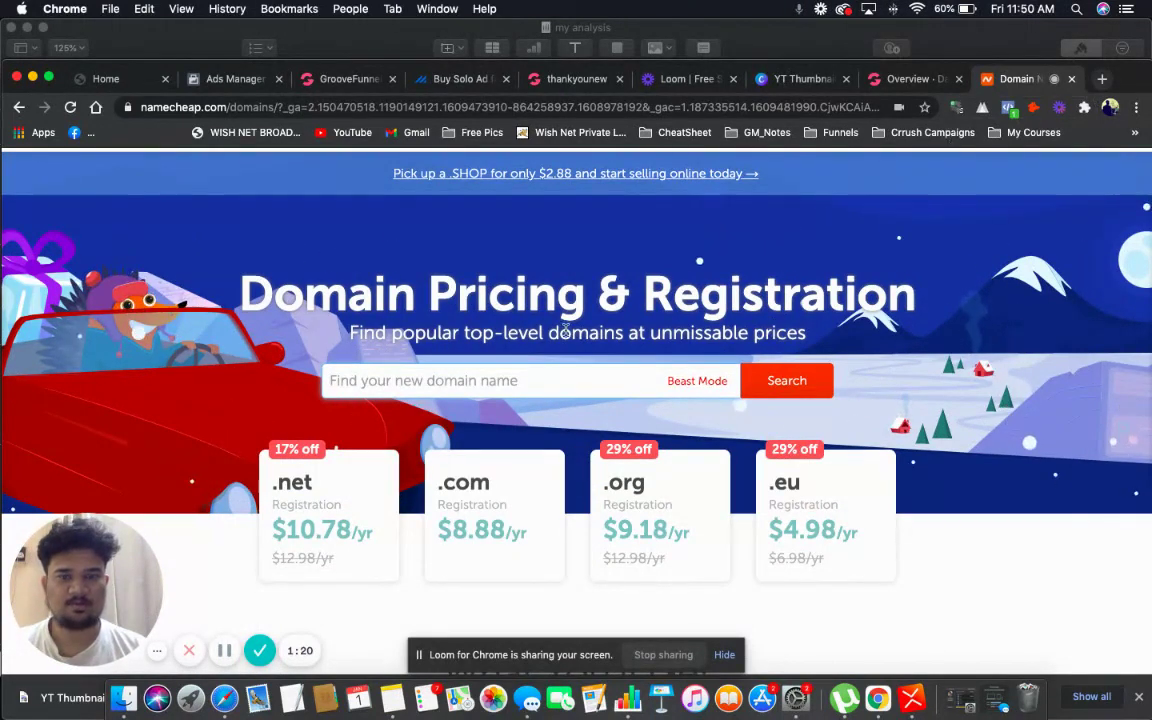
type("digitalfunneldesigner.com")
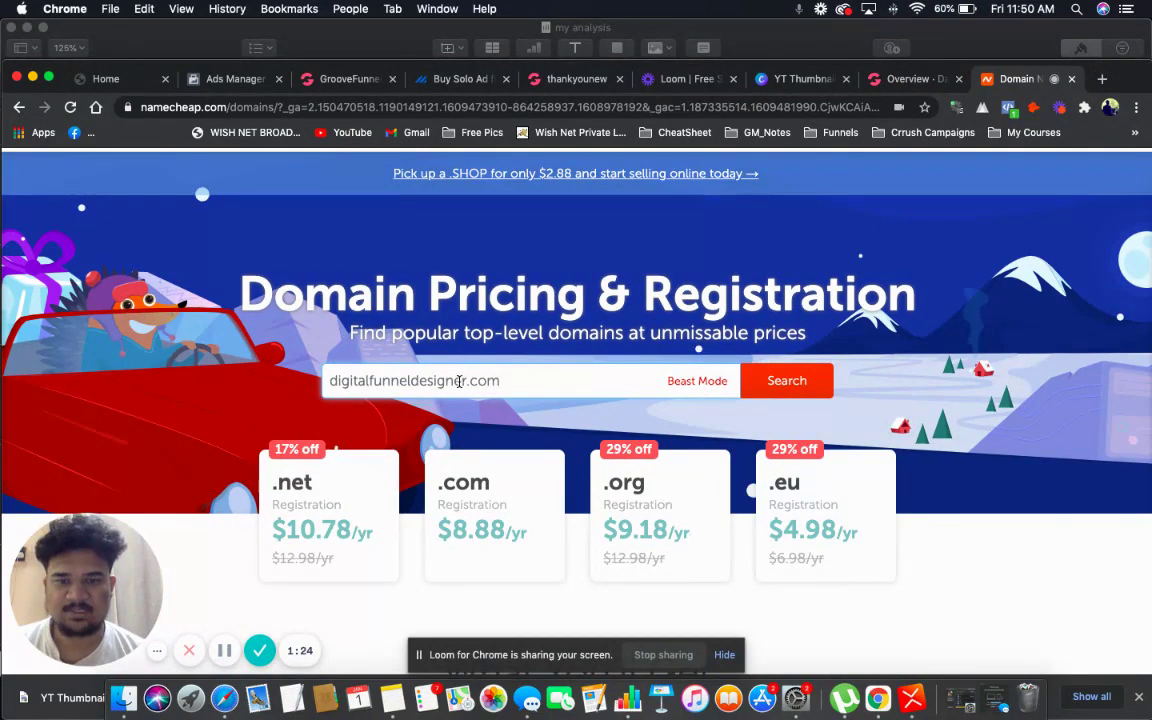
left_click(788, 385)
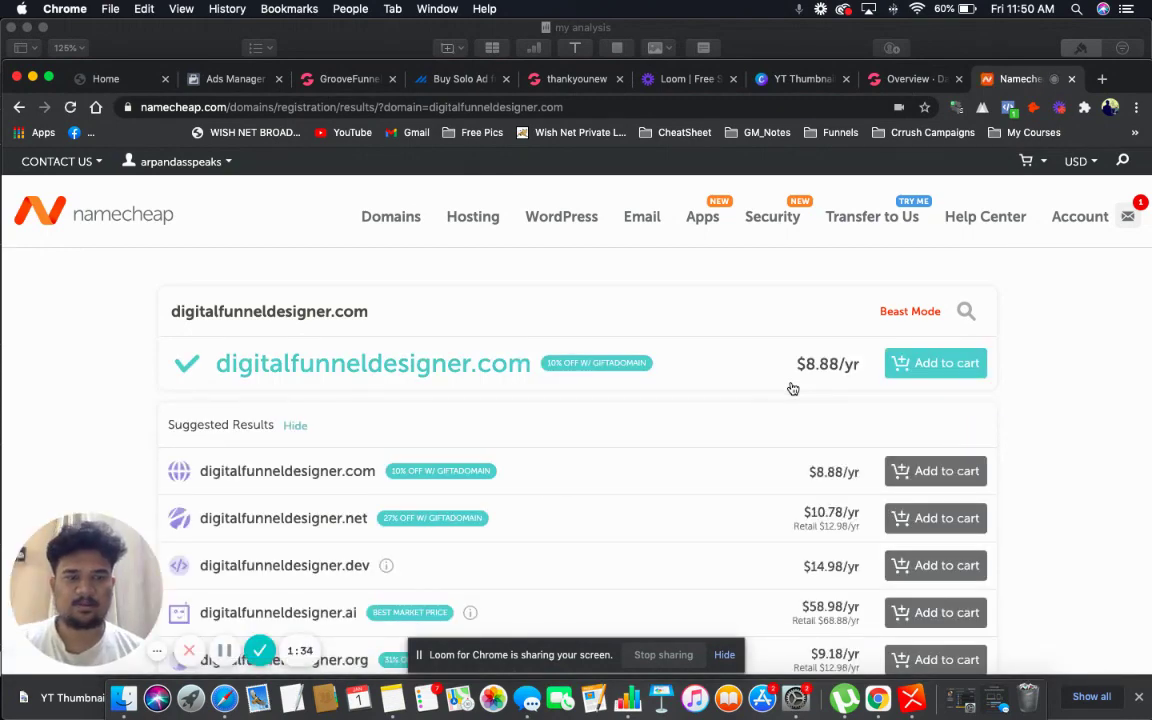
left_click(931, 369)
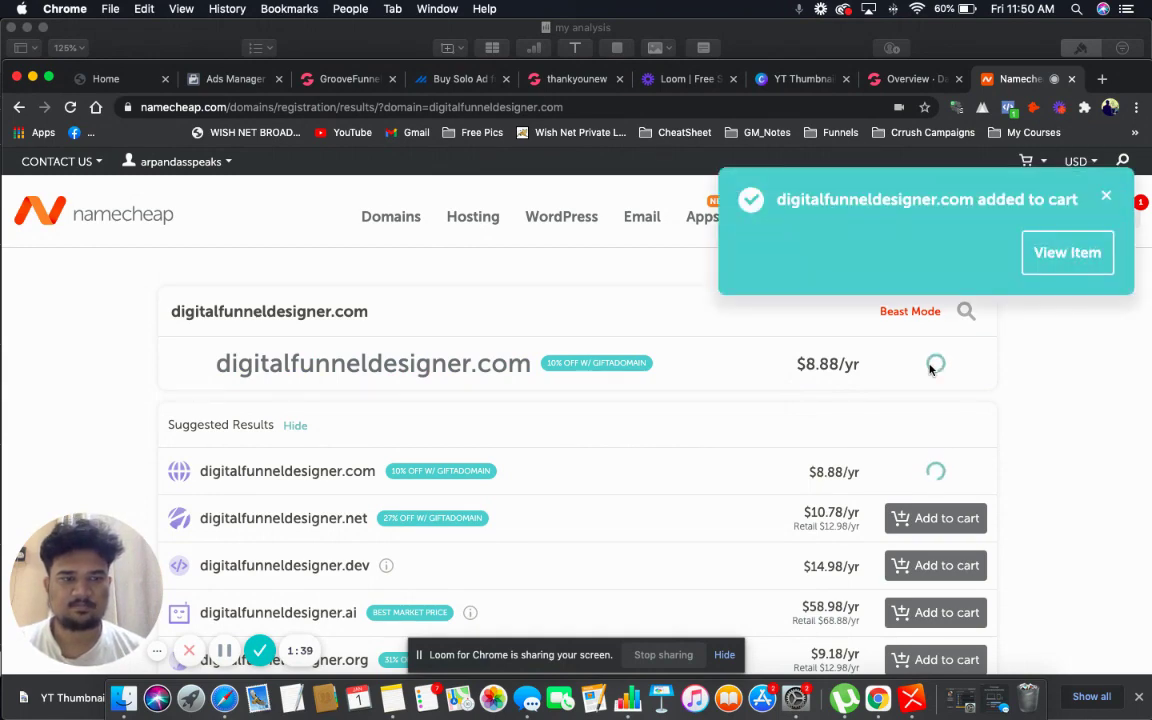
left_click(1087, 266)
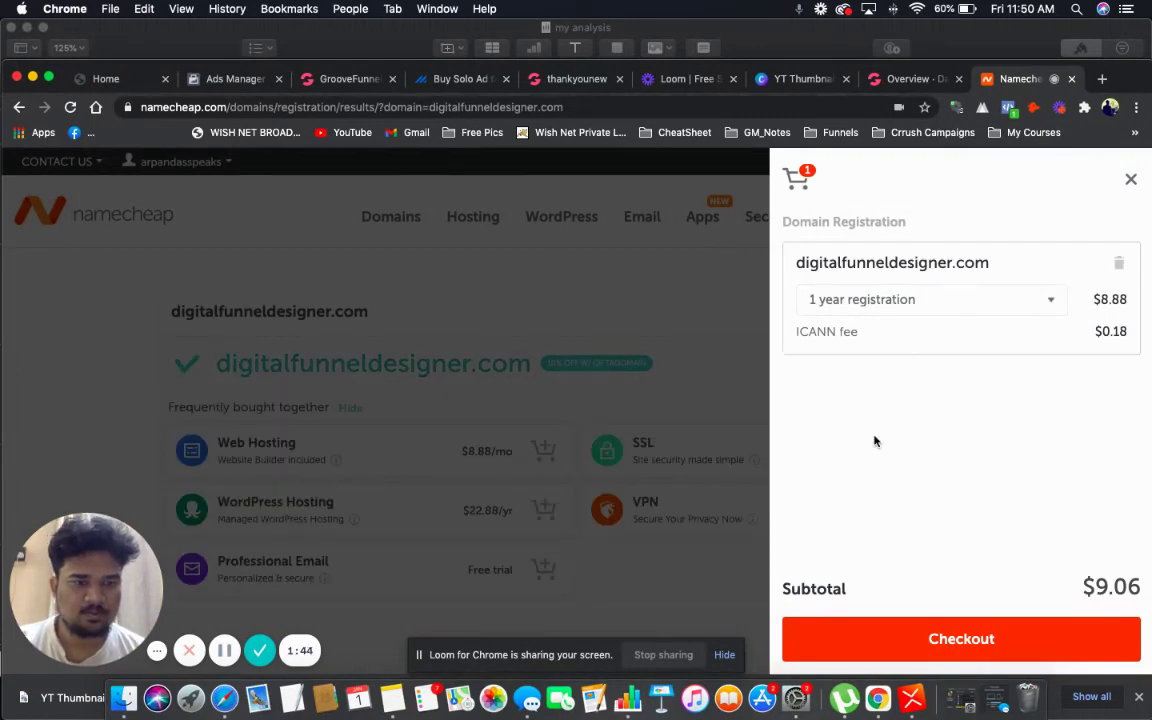
Check out the domain order, dismiss the Betternet promotion, and confirm the order
left_click(934, 646)
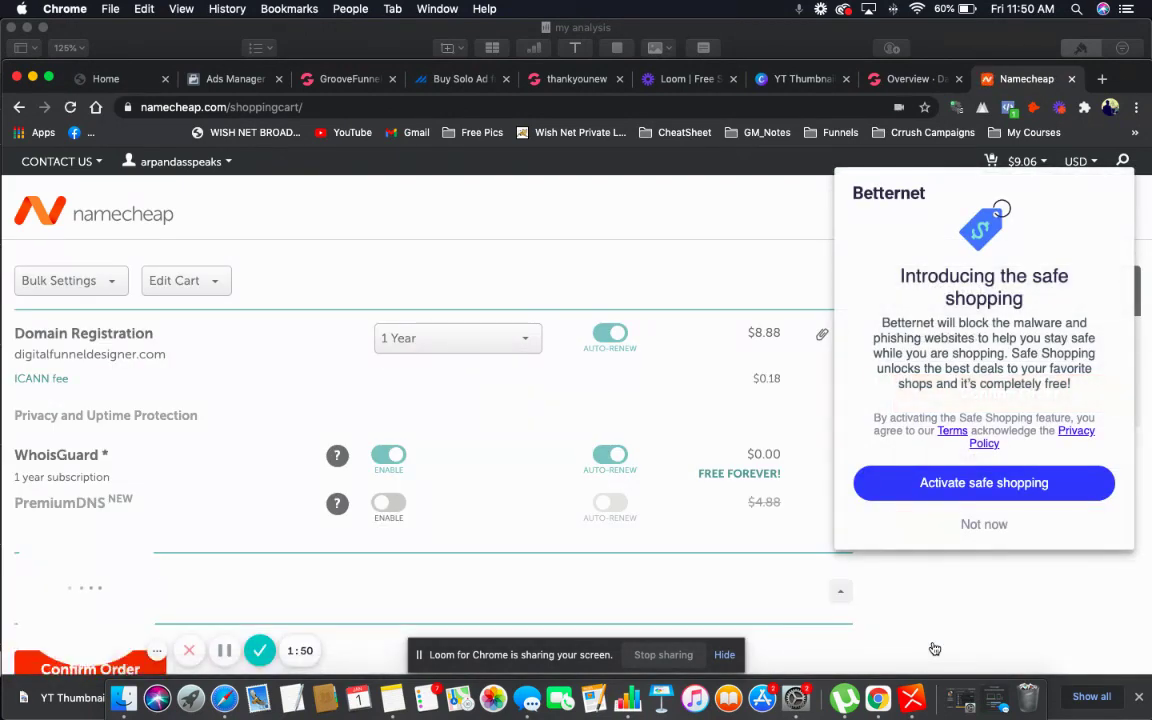
left_click(978, 533)
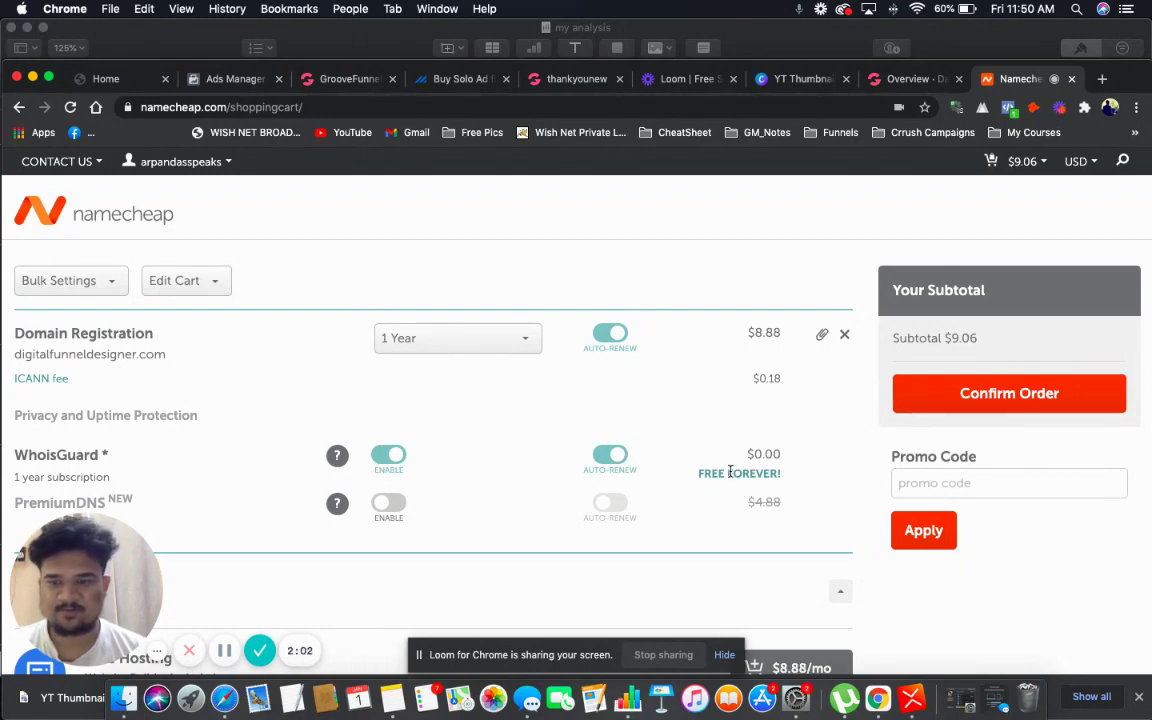
scroll(730, 472, "down", 5)
scroll(730, 474, "up", 5)
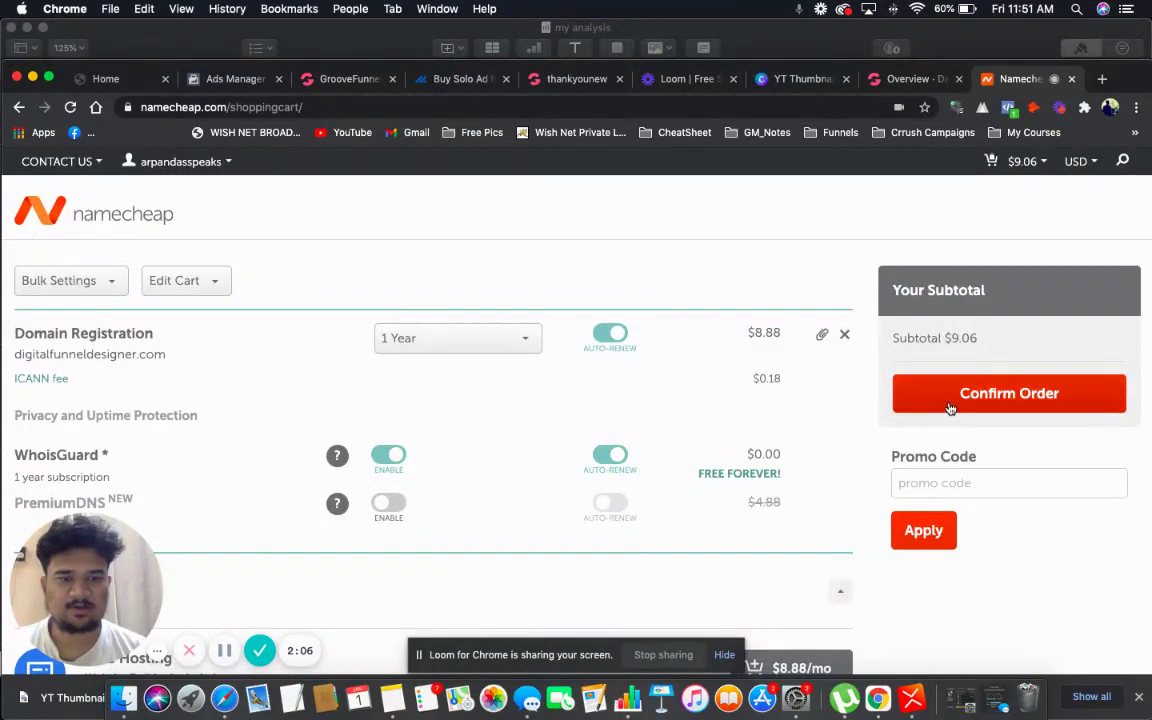
left_click(950, 408)
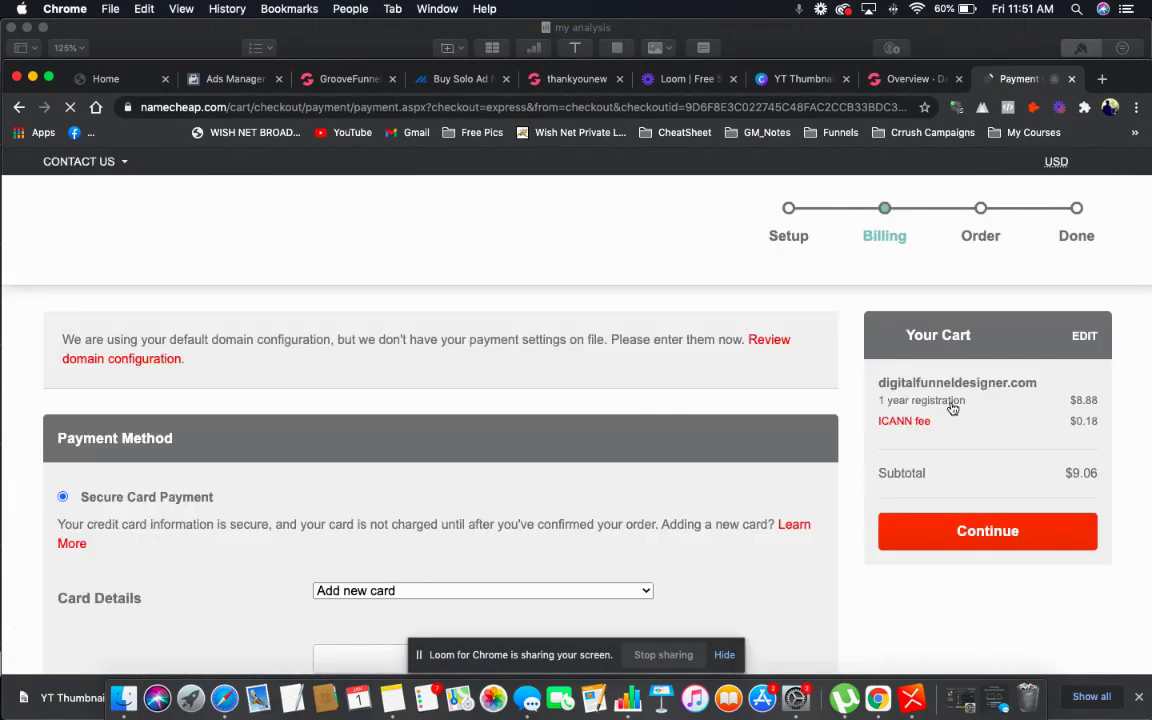
Choose PayPal as the payment method, saved as the default payment setting
scroll(751, 410, "down", 5)
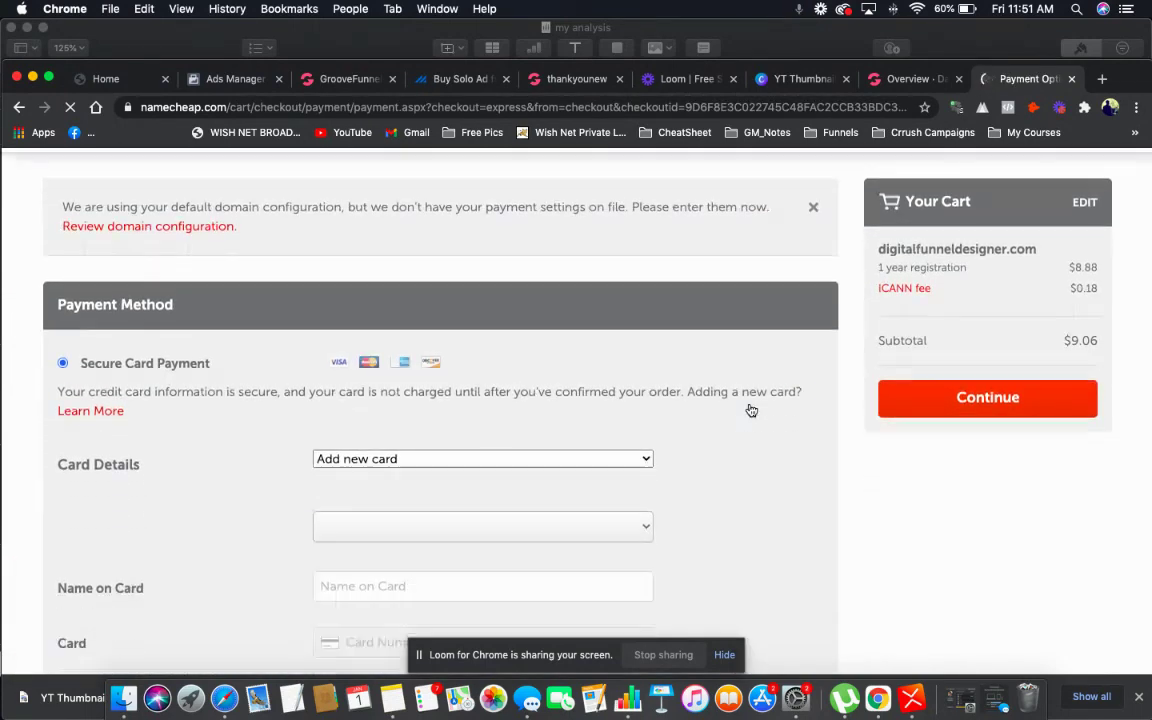
scroll(549, 371, "down", 2)
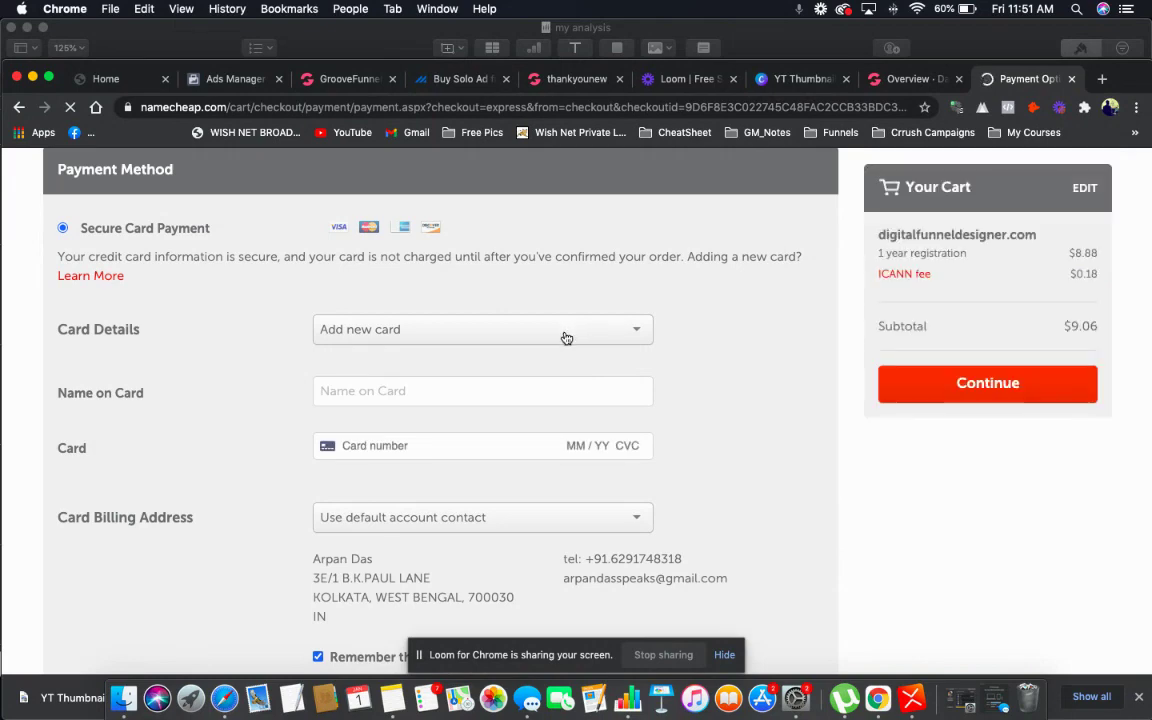
left_click(566, 338)
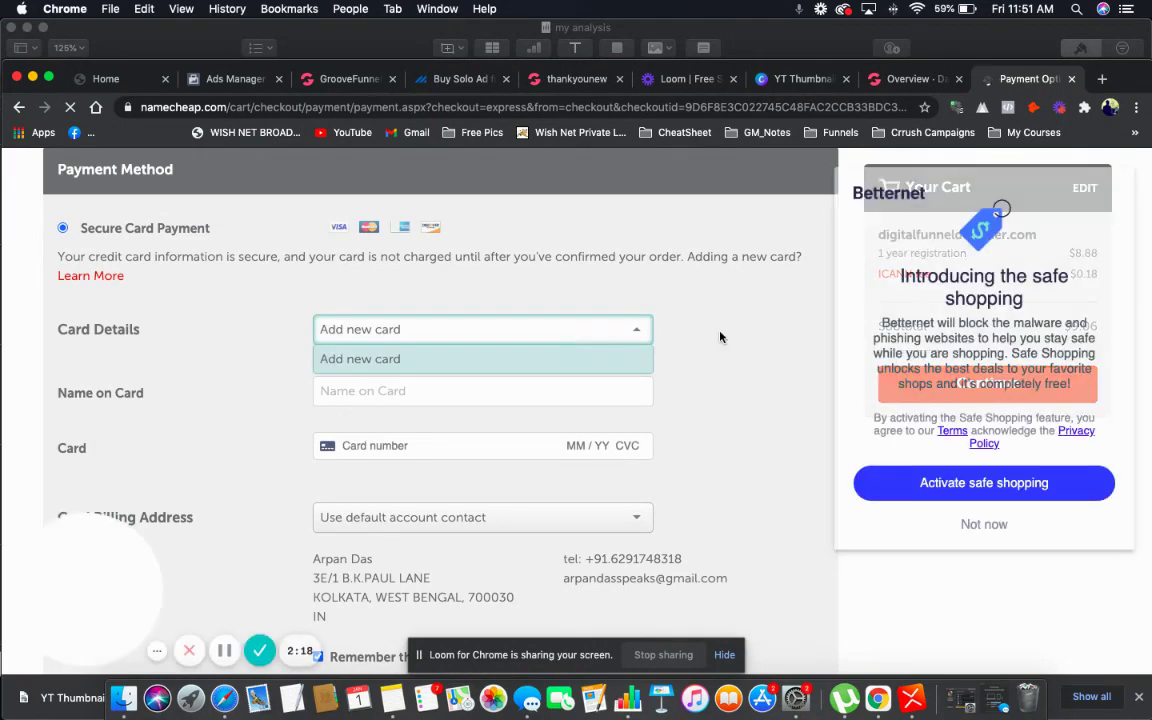
scroll(720, 335, "down", 8)
scroll(720, 337, "down", 3)
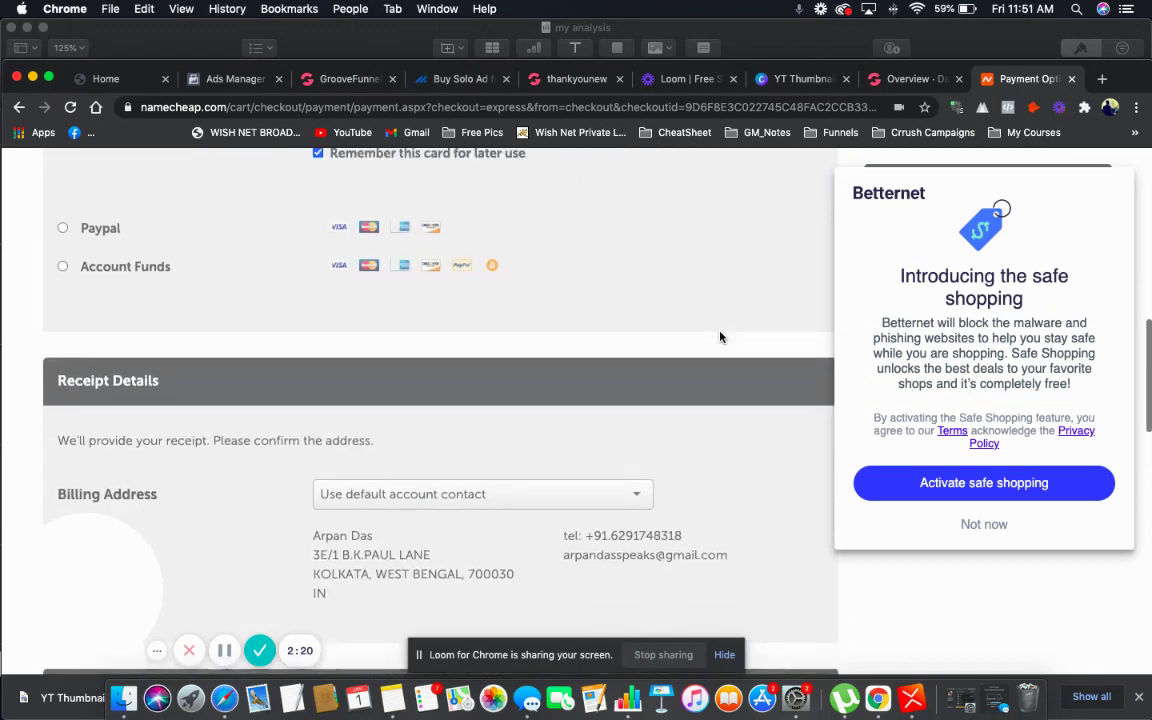
scroll(134, 301, "up", 2)
left_click(62, 326)
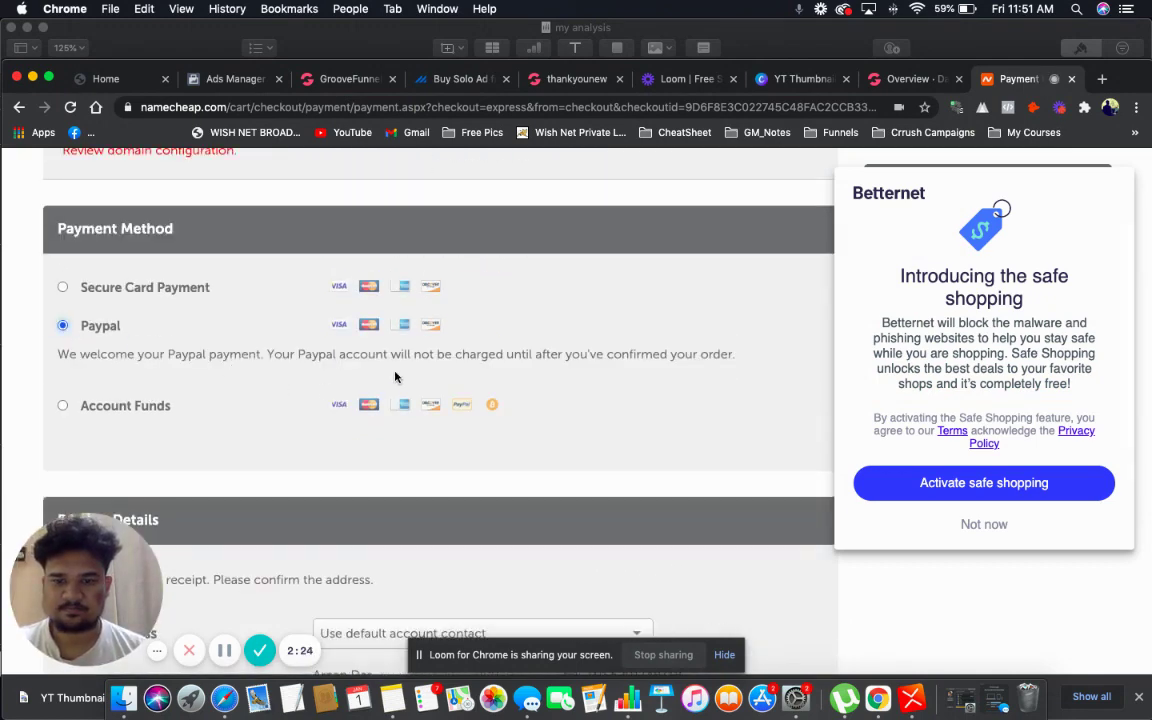
scroll(395, 377, "down", 5)
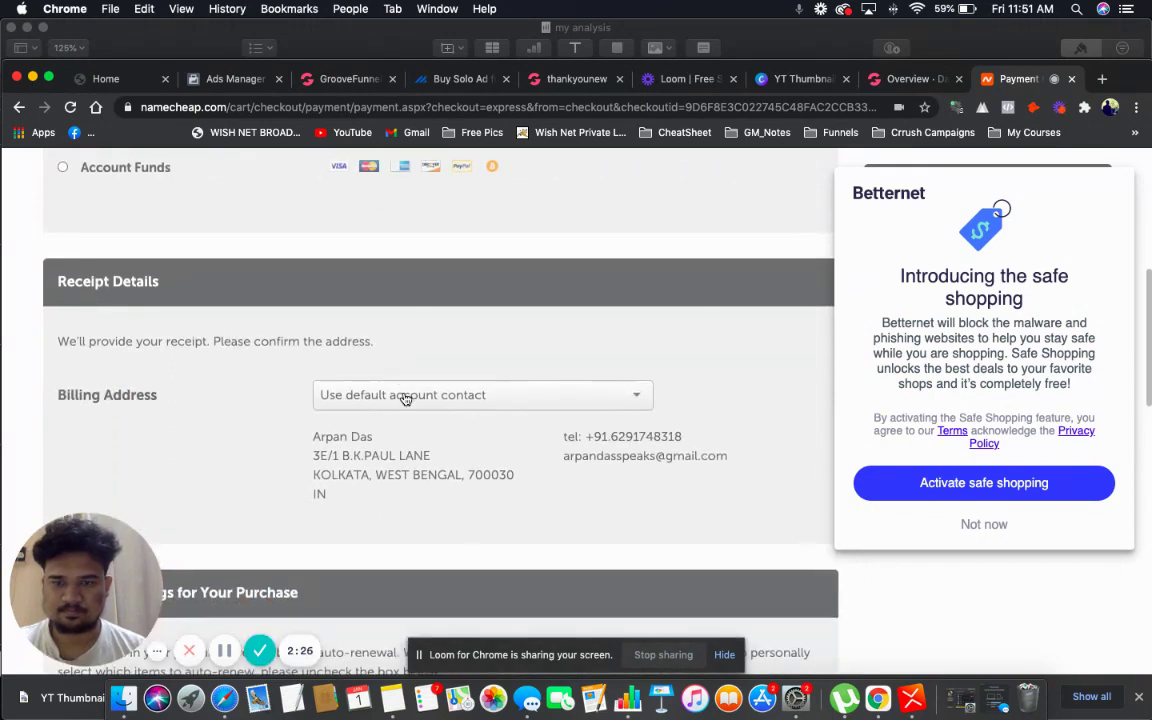
scroll(553, 548, "down", 9)
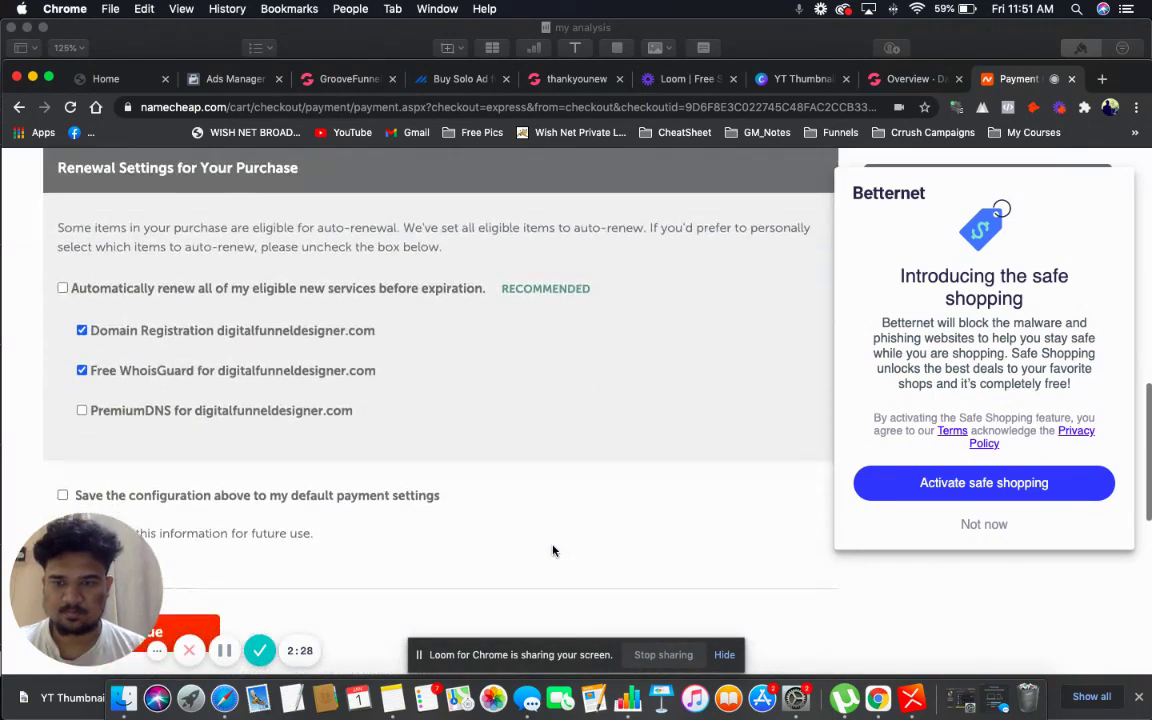
scroll(553, 550, "down", 5)
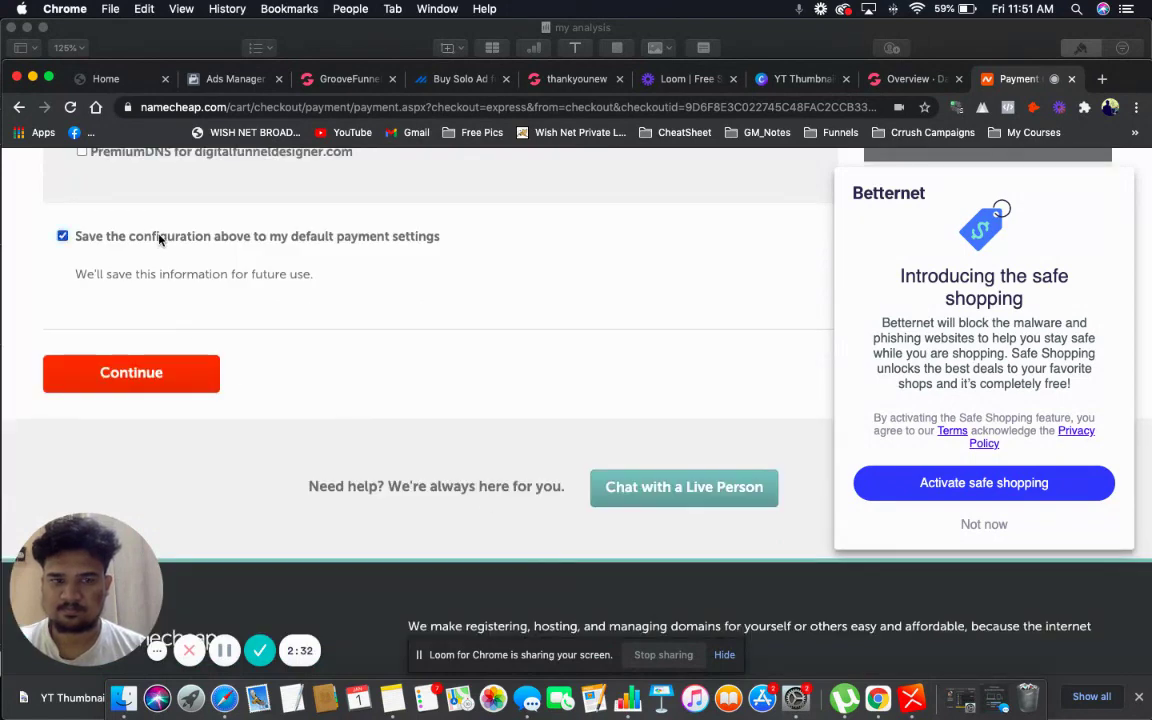
left_click(987, 523)
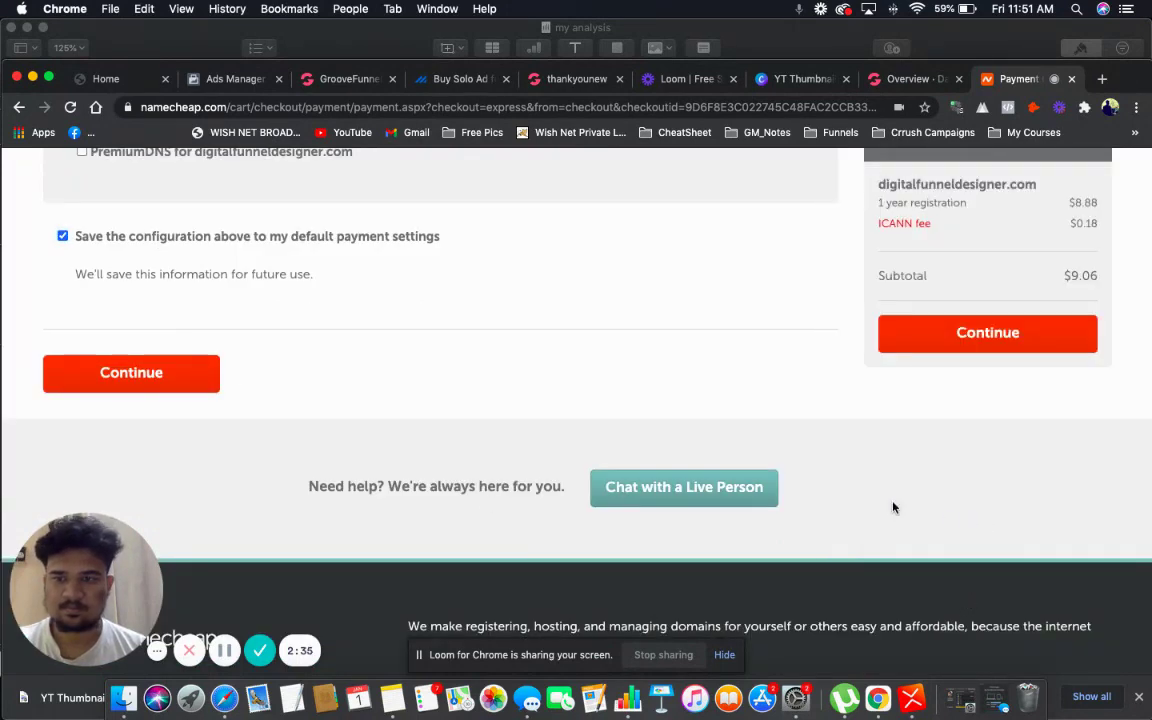
Continue to the order review and pay the $9.06 order with PayPal
left_click(193, 372)
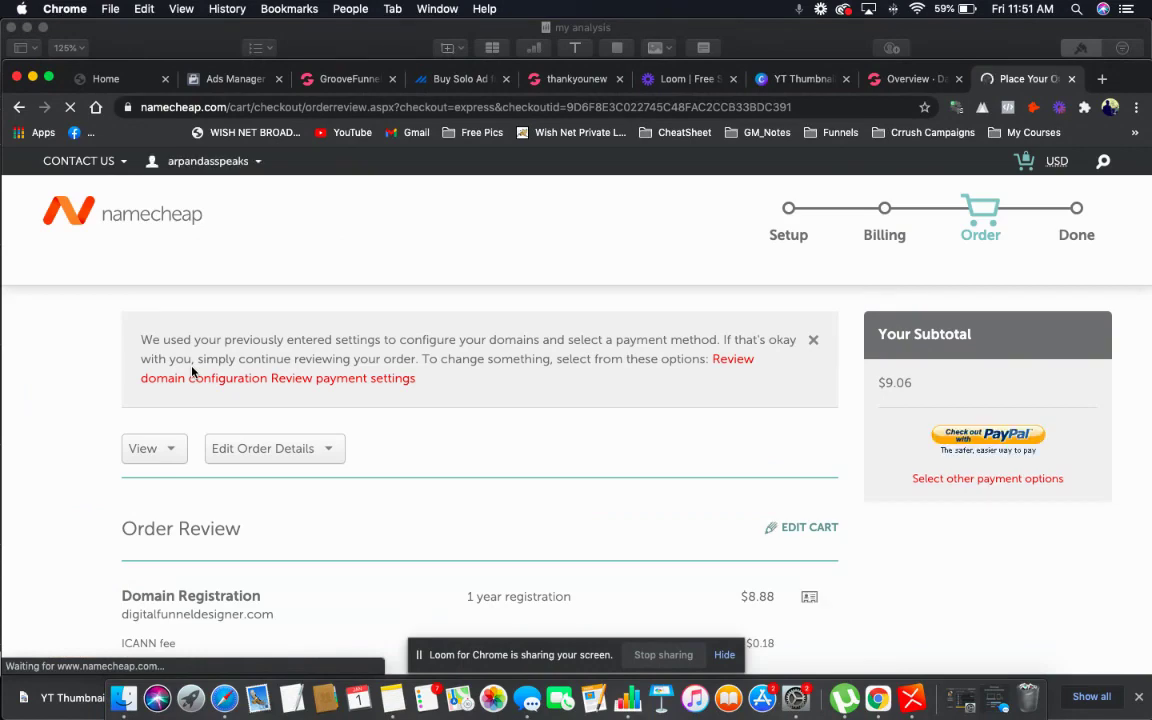
scroll(535, 424, "down", 3)
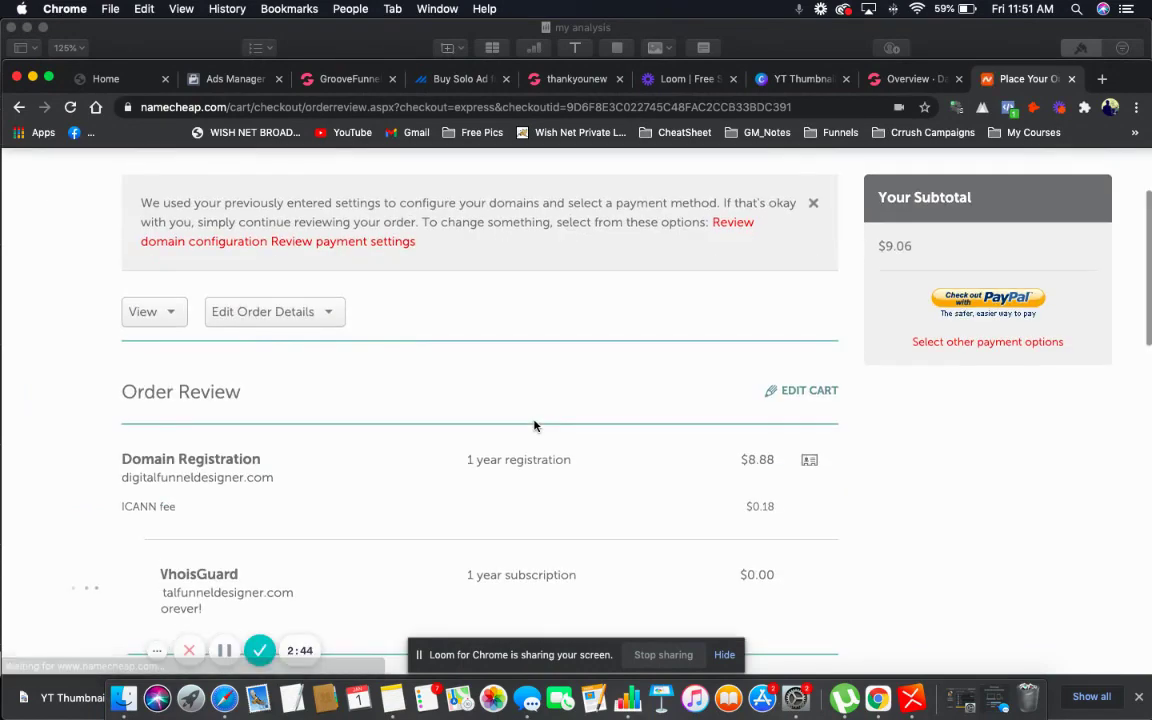
scroll(535, 424, "down", 9)
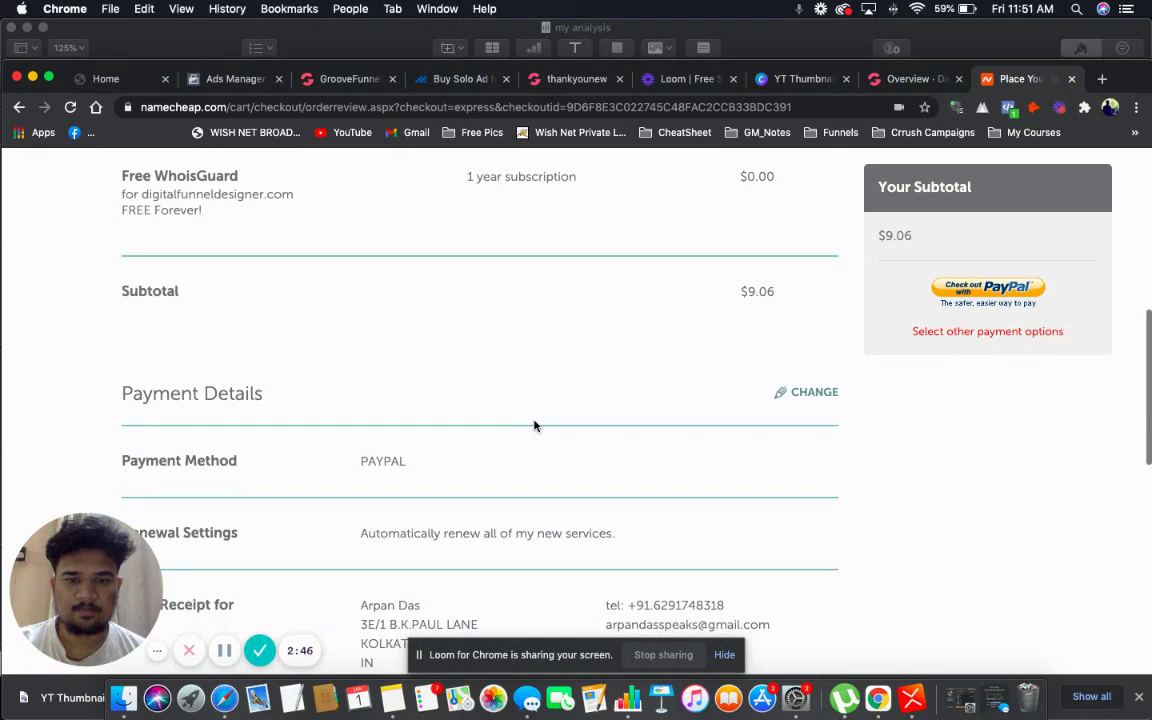
scroll(540, 420, "up", 2)
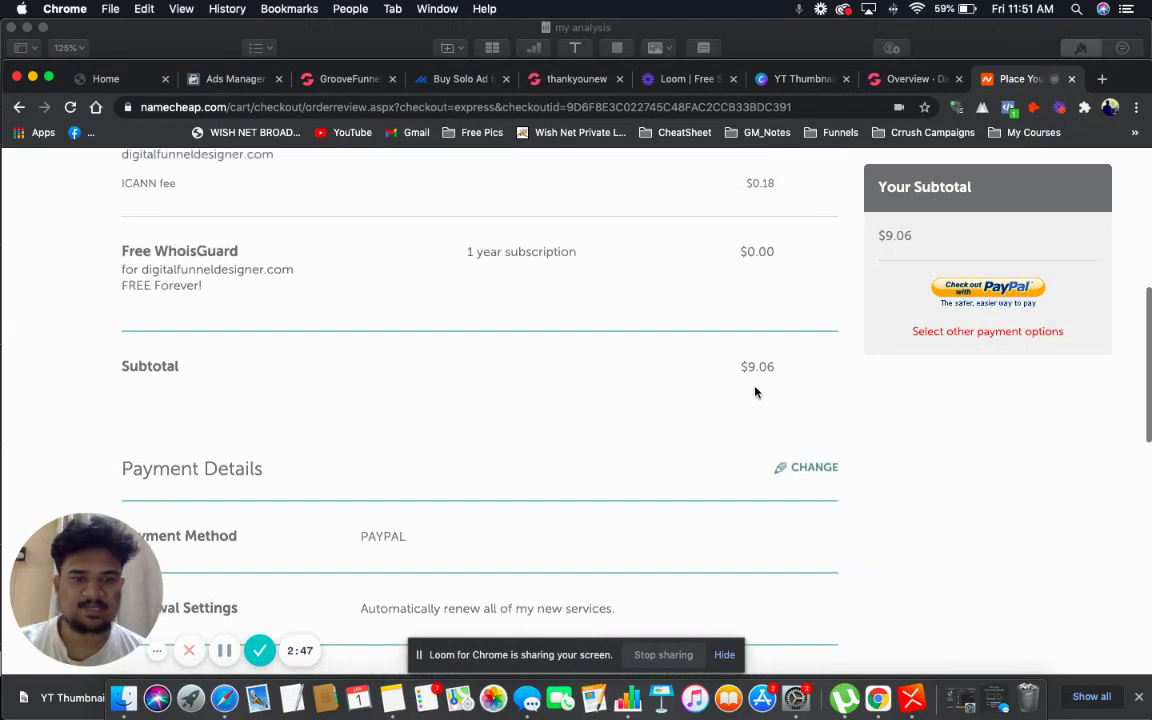
left_click(985, 290)
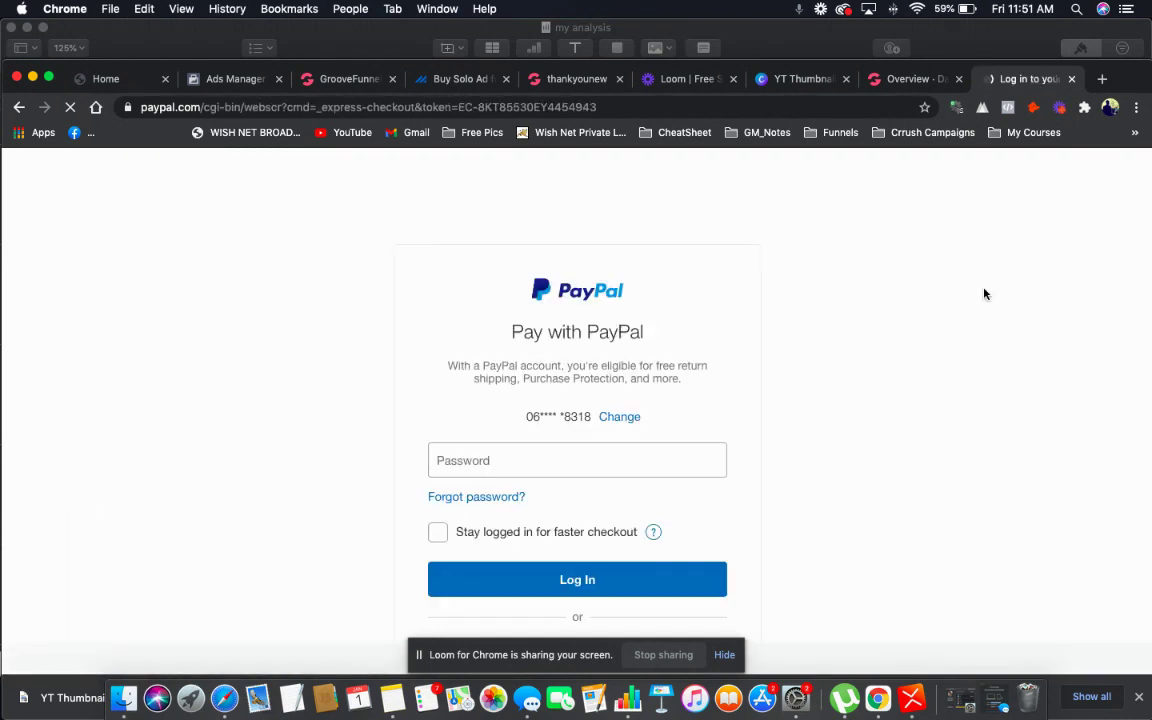
Log in to PayPal with the account password and approve the Visa debit payment
left_click(513, 456)
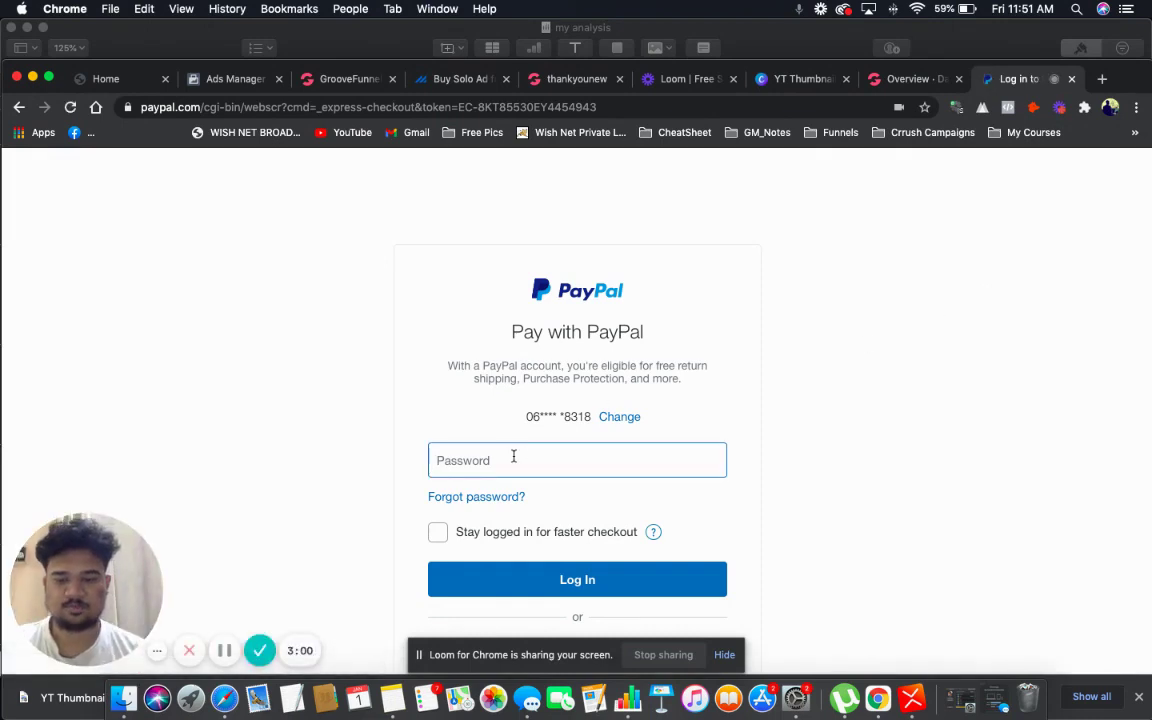
type("••")
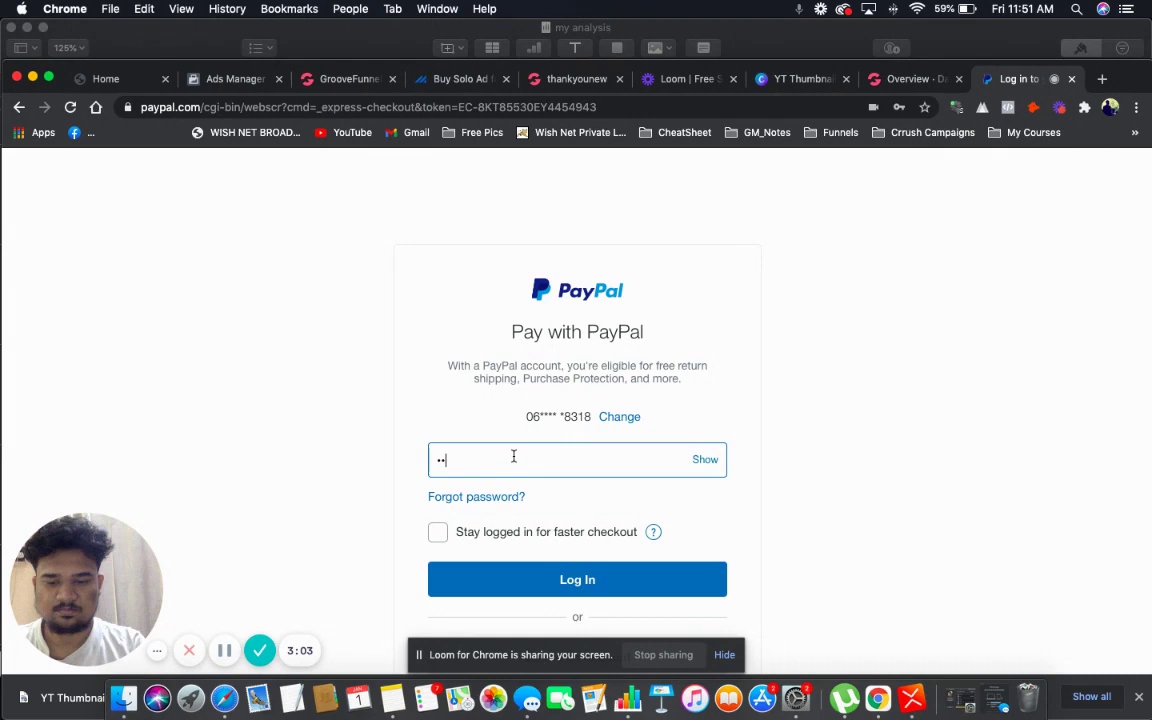
type("••")
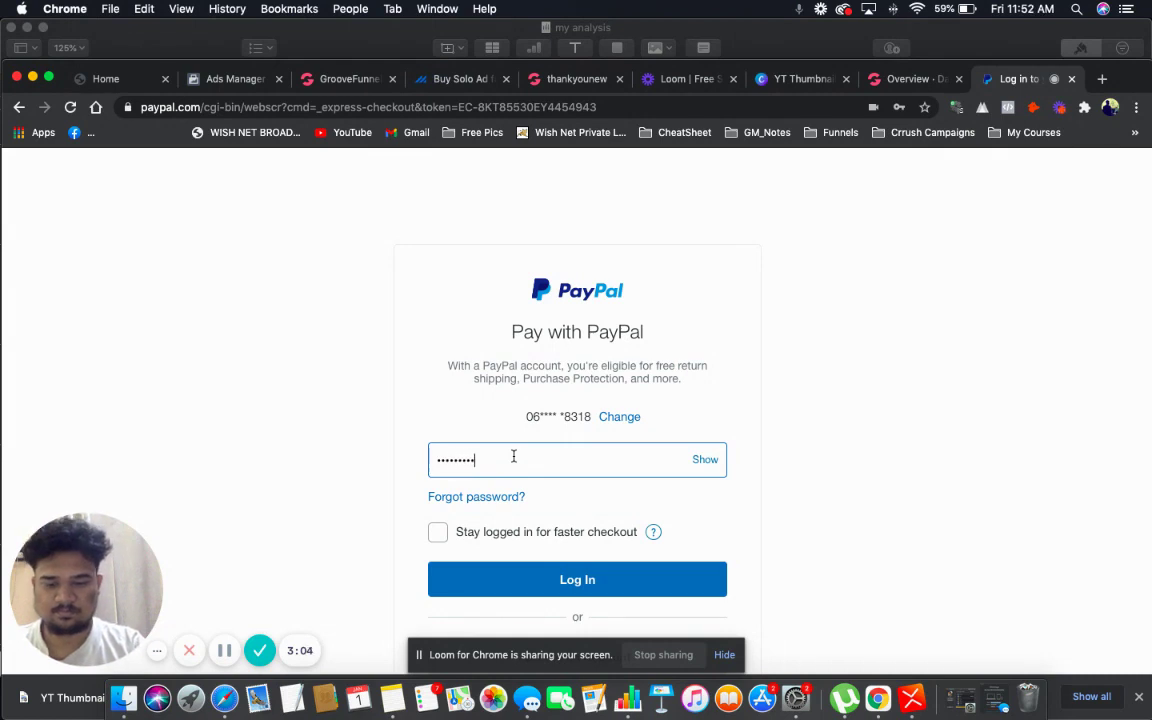
type("•••••••")
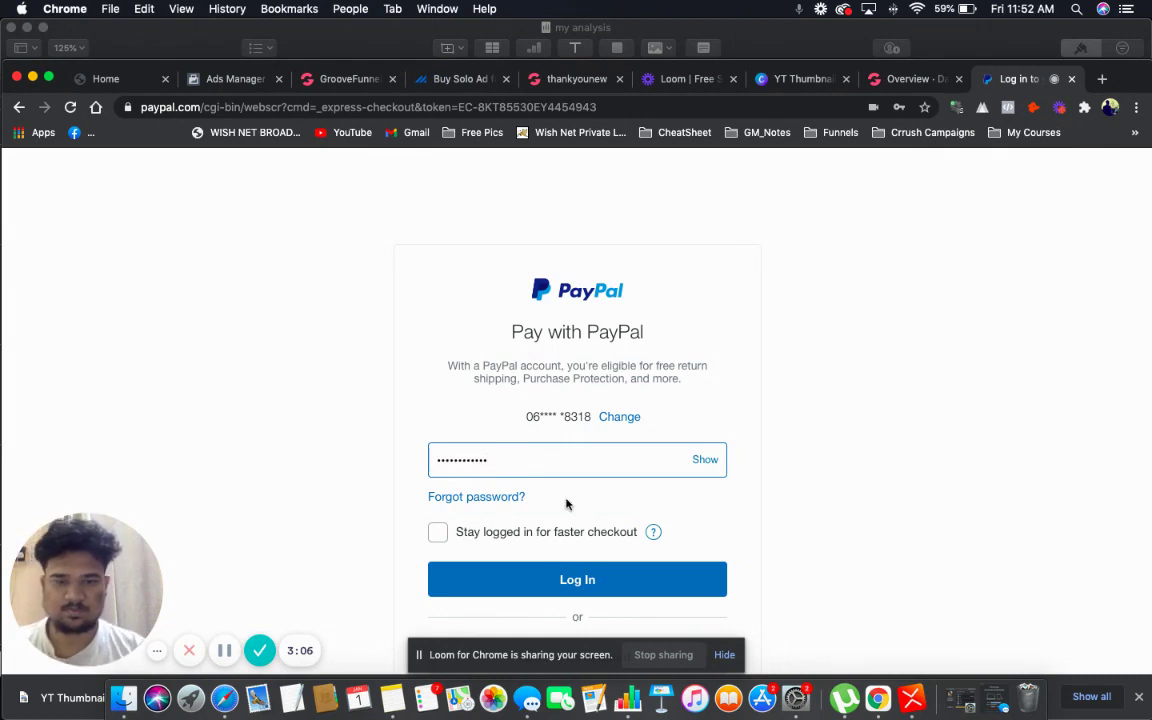
left_click(558, 586)
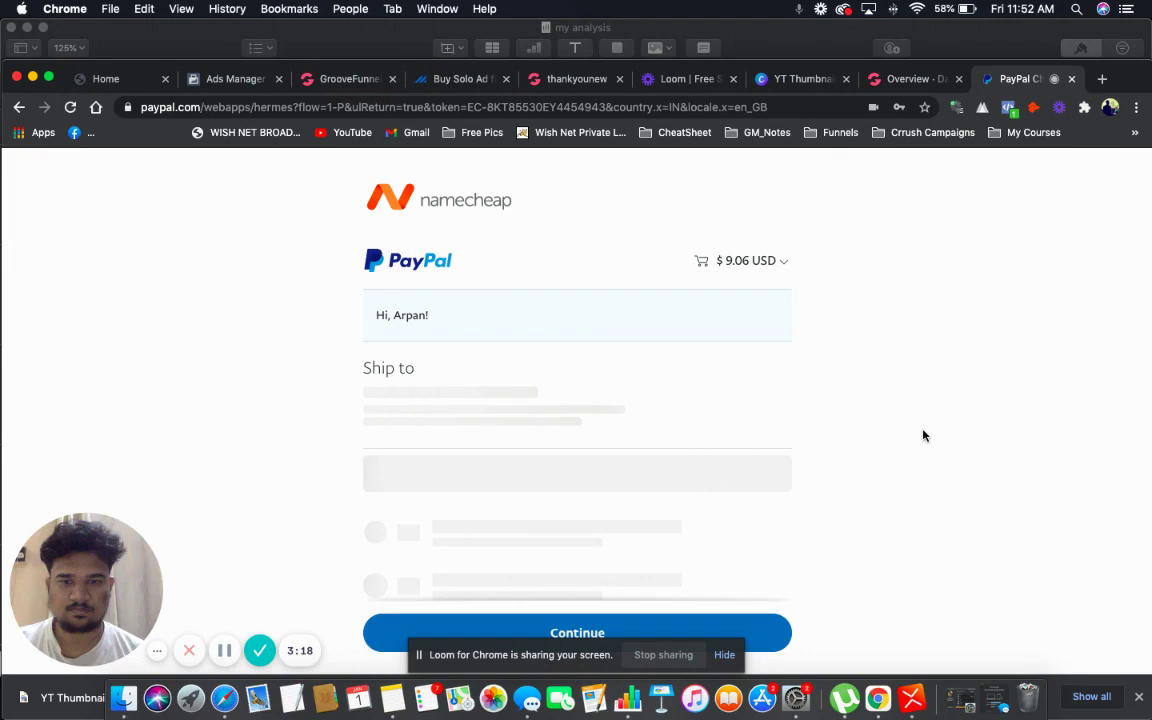
scroll(924, 435, "down", 2)
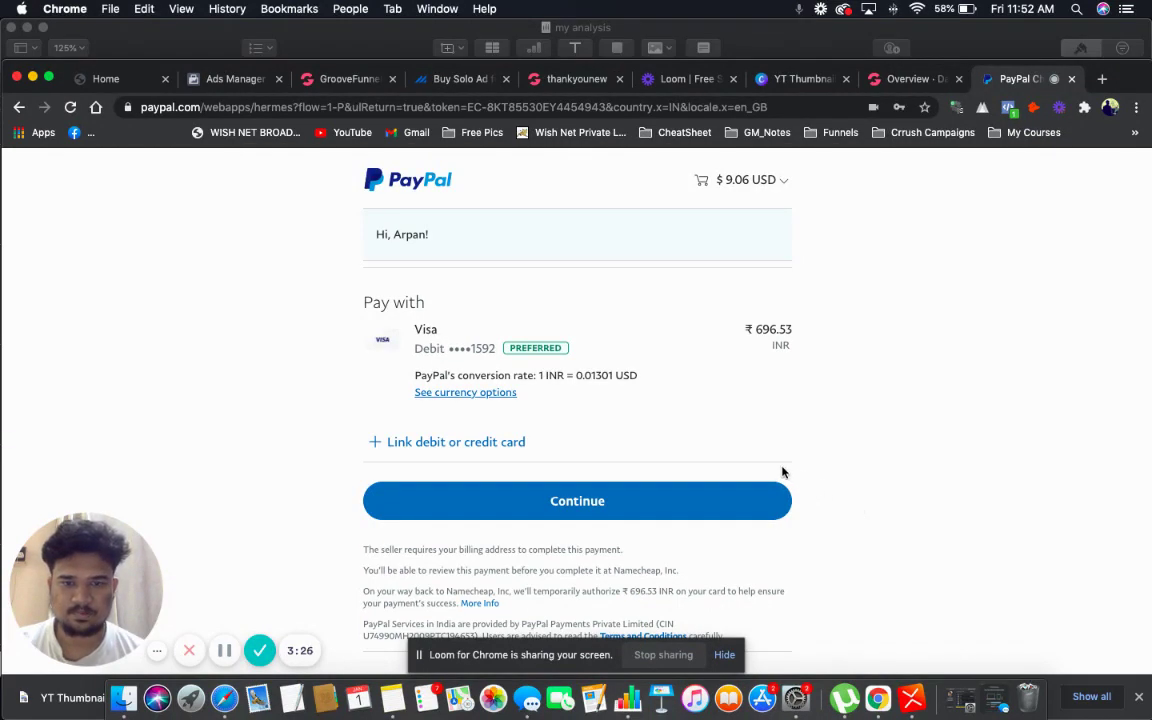
left_click(485, 516)
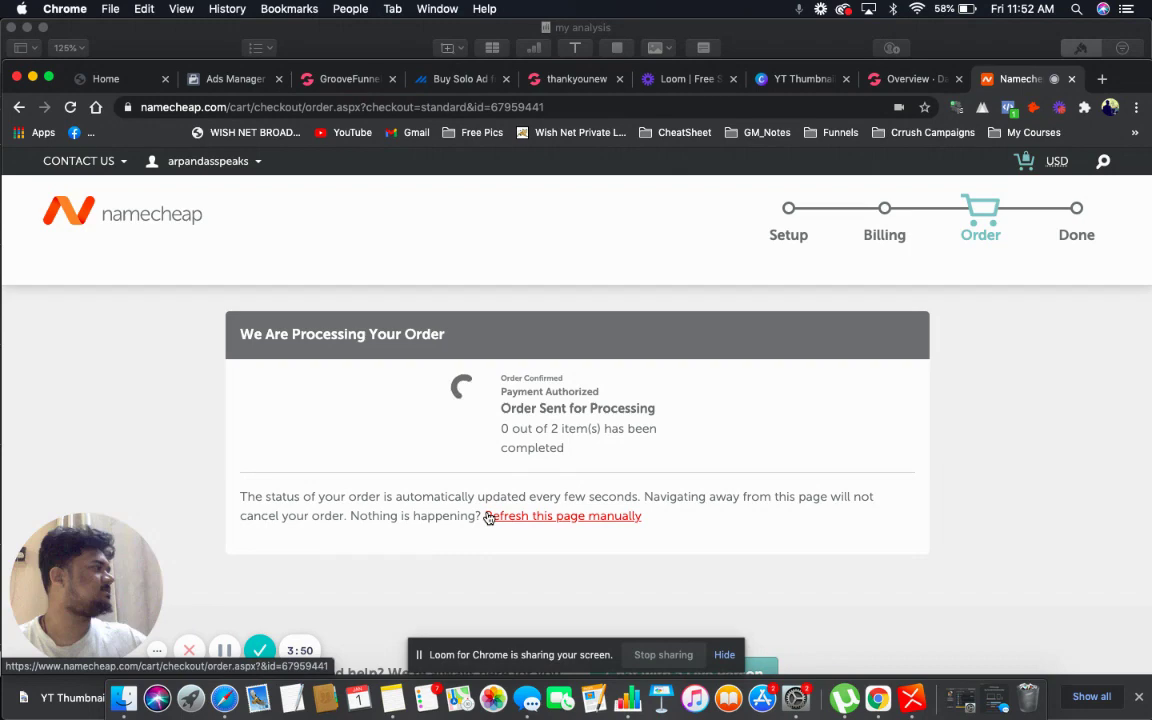
Refresh to confirm the digitalfunneldesigner.com order completed, then return to Namecheap's home page
left_click(489, 517)
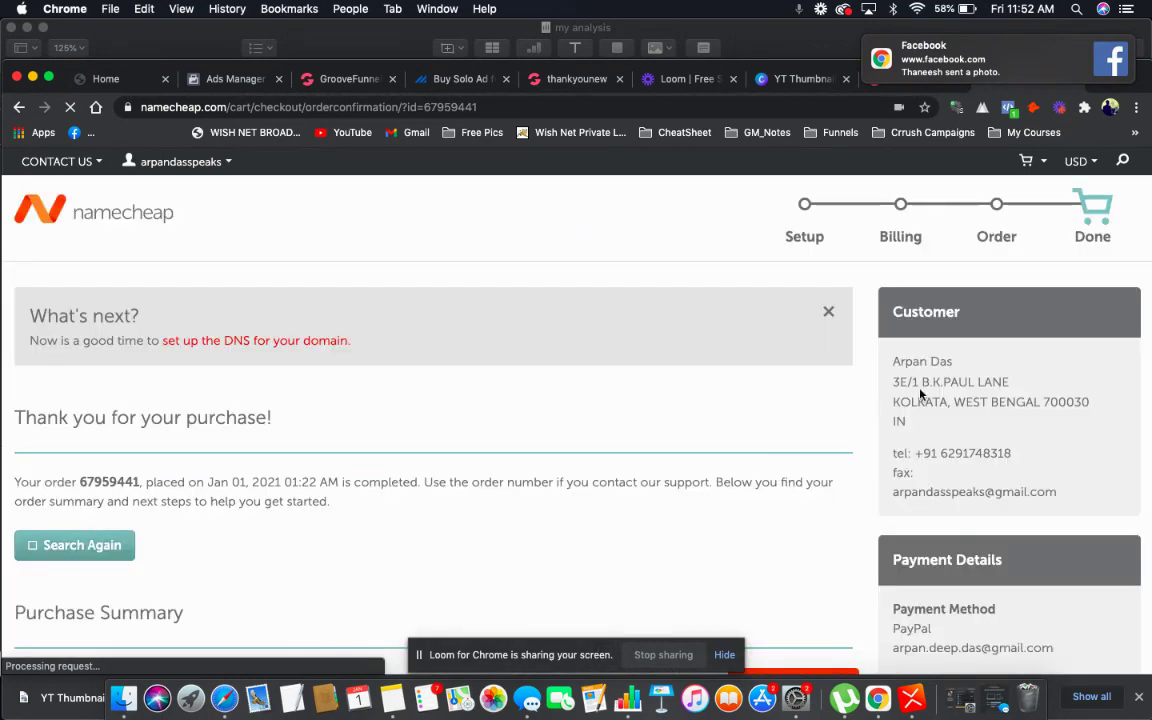
left_click(1108, 47)
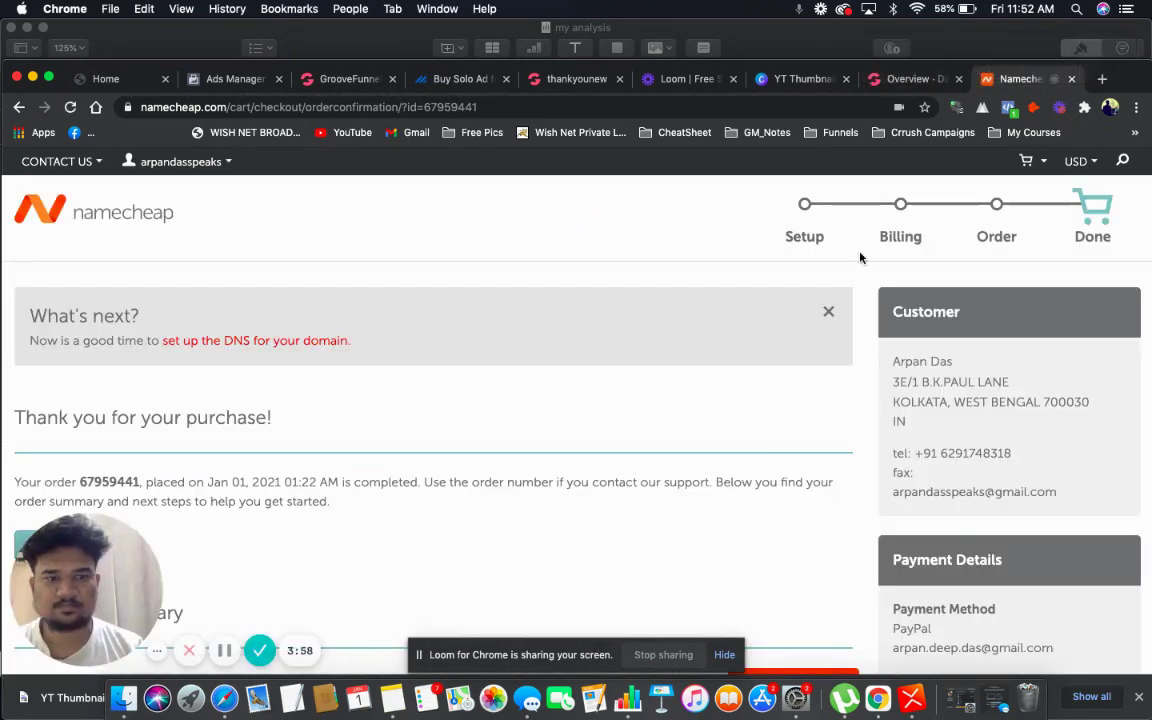
scroll(639, 450, "down", 3)
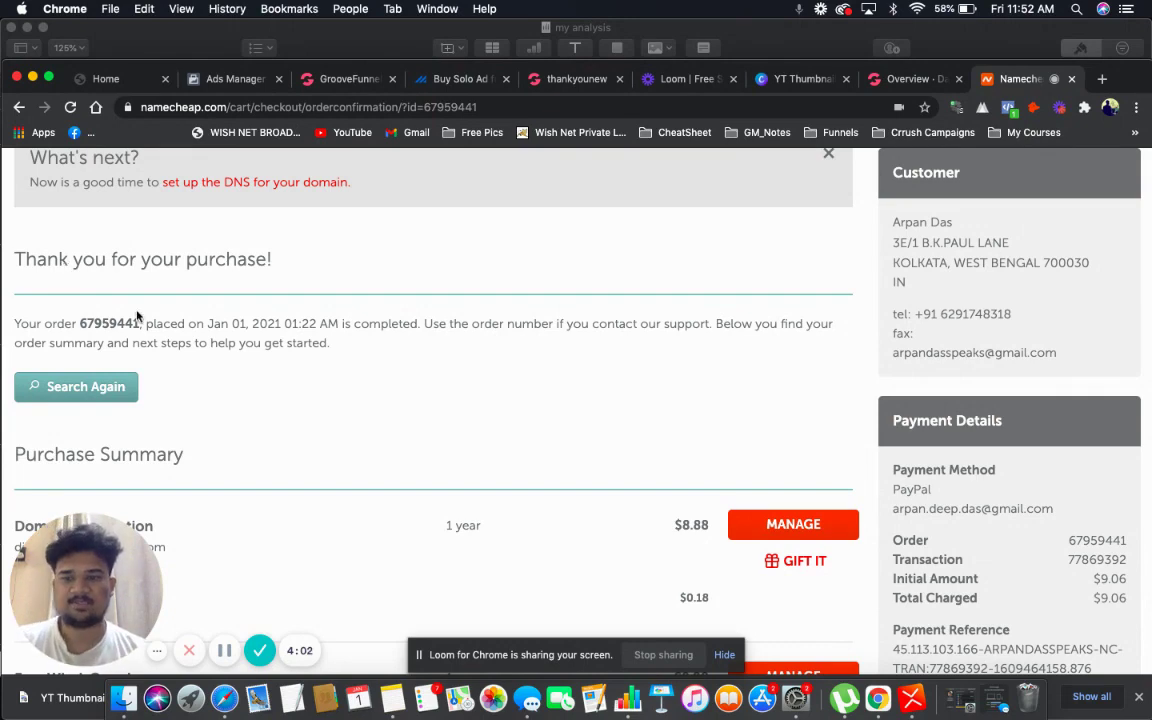
scroll(396, 322, "down", 4)
scroll(397, 327, "up", 1)
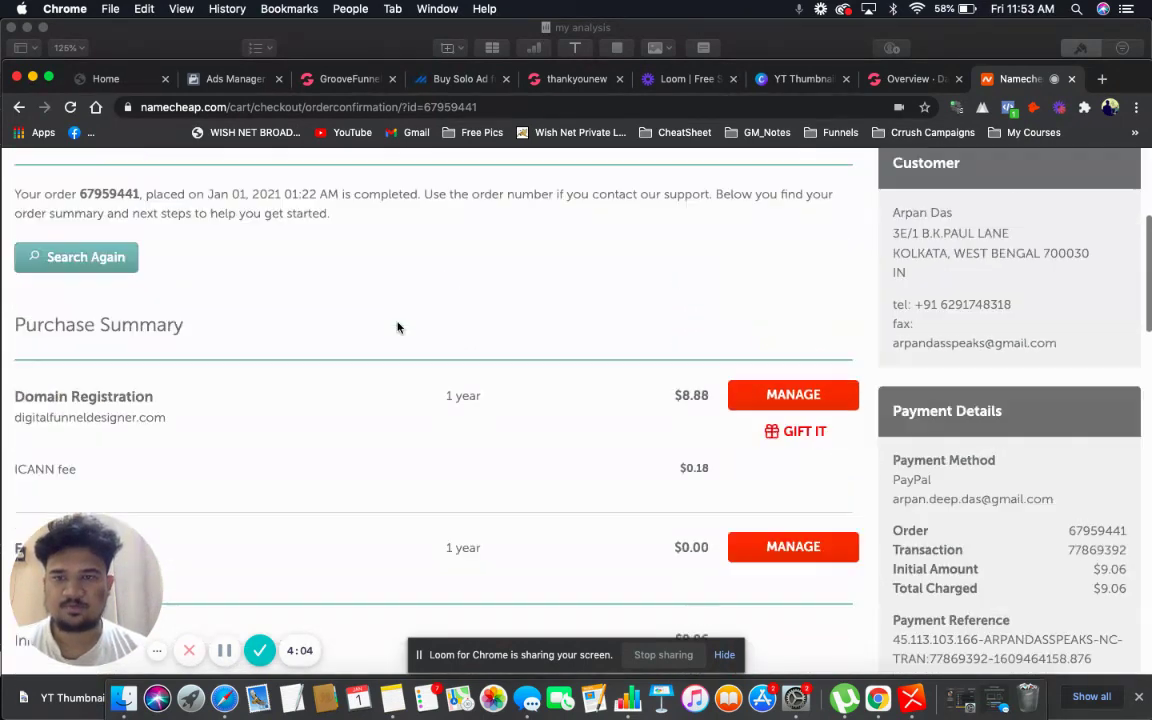
scroll(397, 327, "up", 5)
left_click(55, 210)
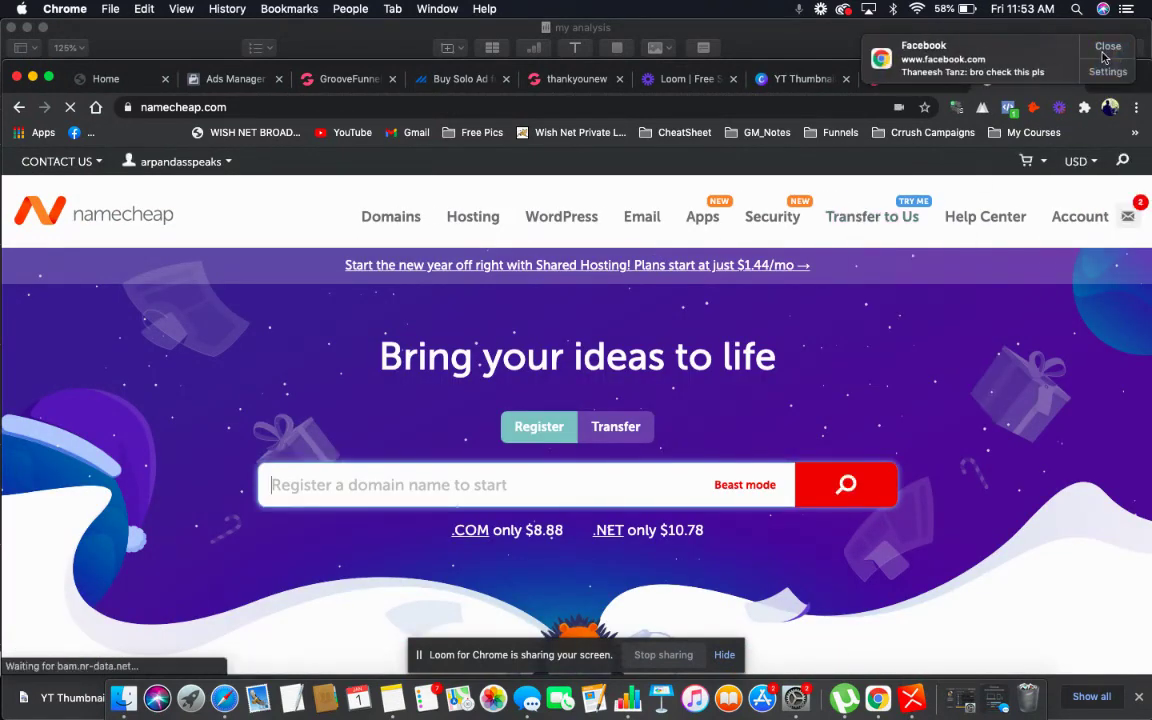
Go to Account > Product List > Domain List and manage digitalfunneldesigner.com
left_click(1107, 47)
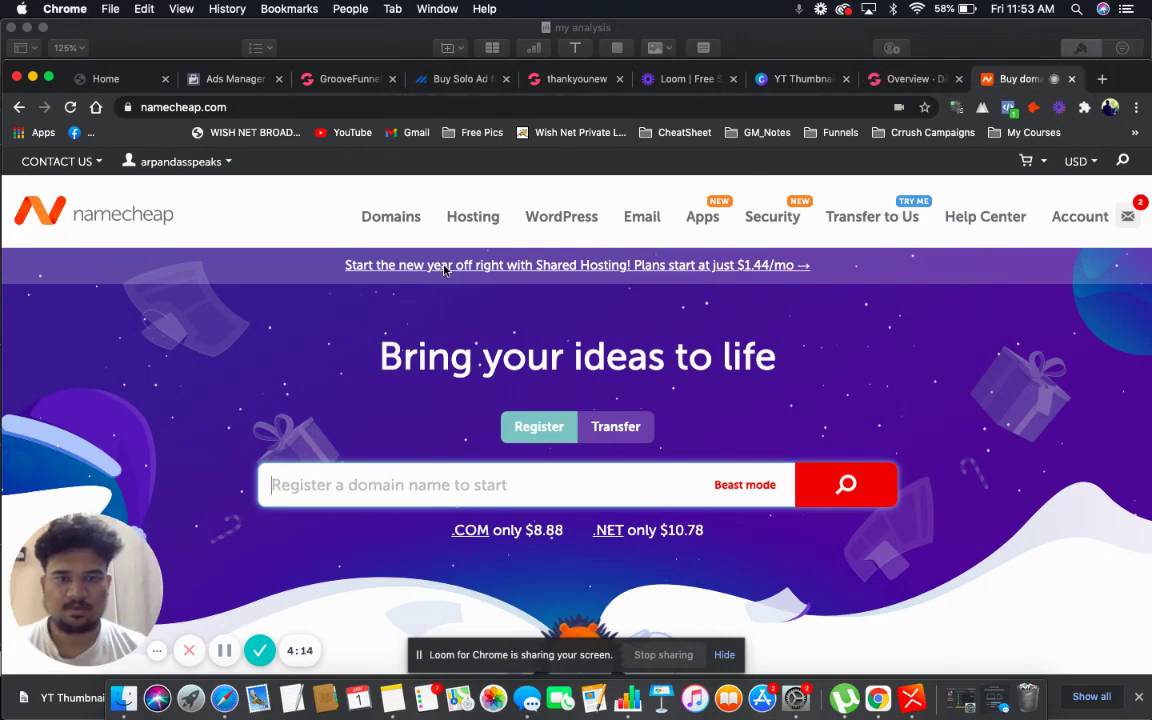
mouse_move(388, 217)
mouse_move(1100, 206)
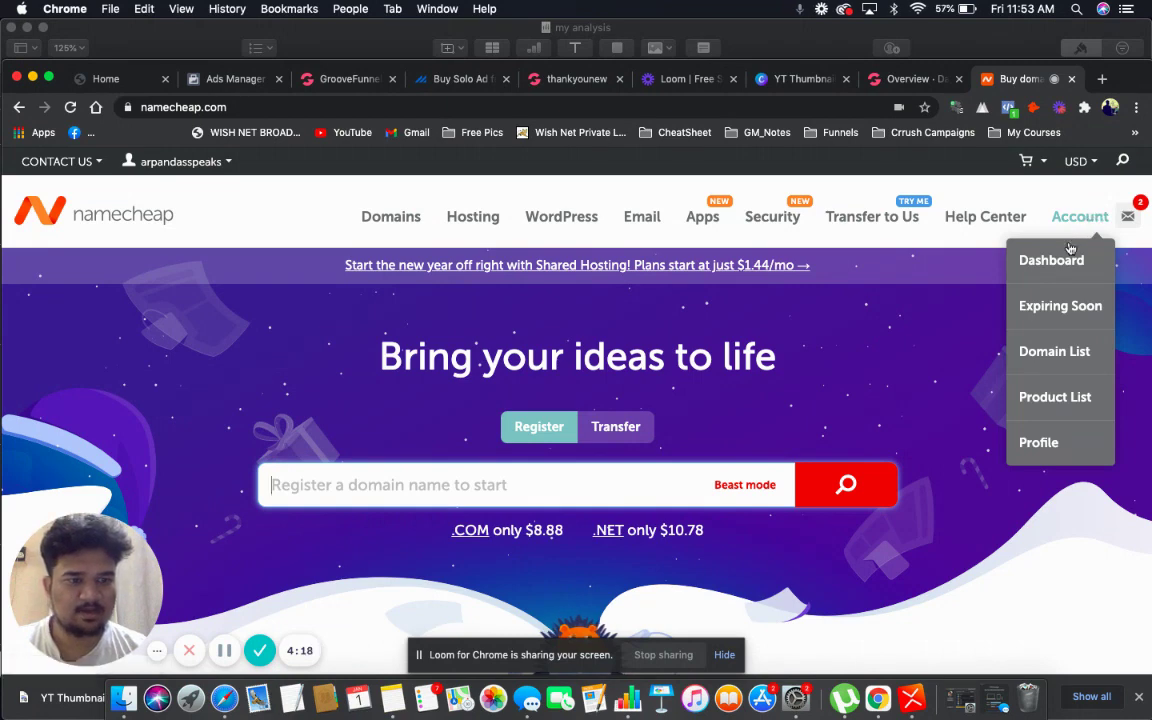
left_click(1072, 398)
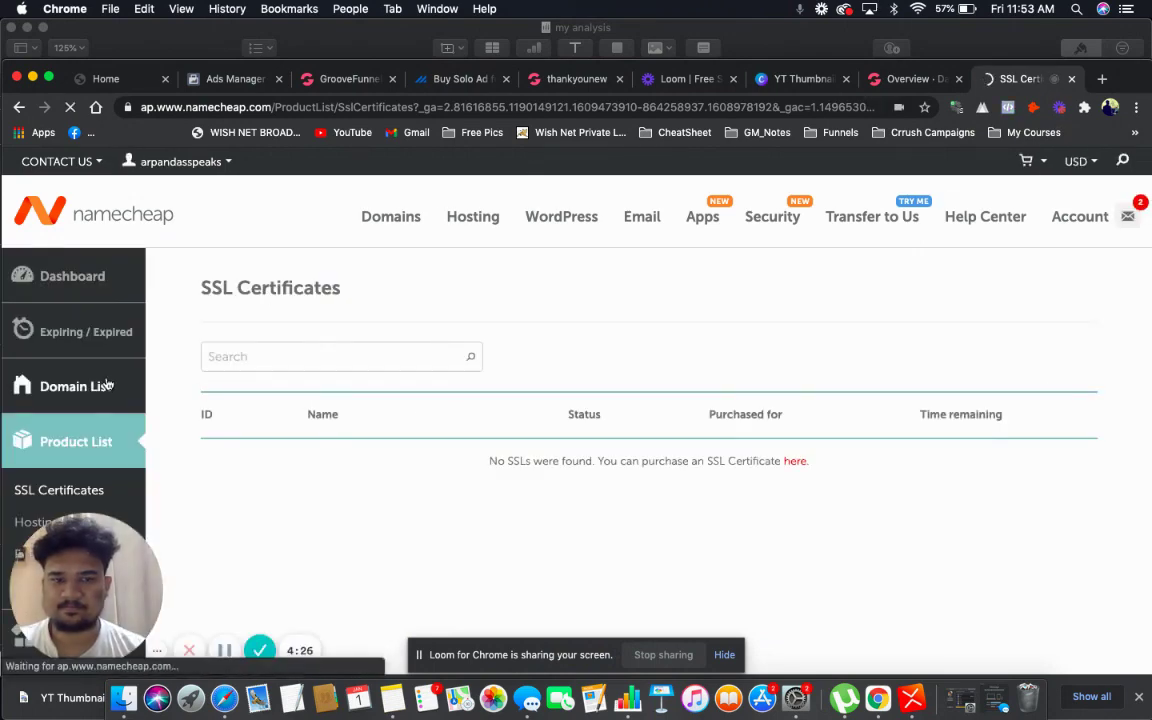
left_click(107, 385)
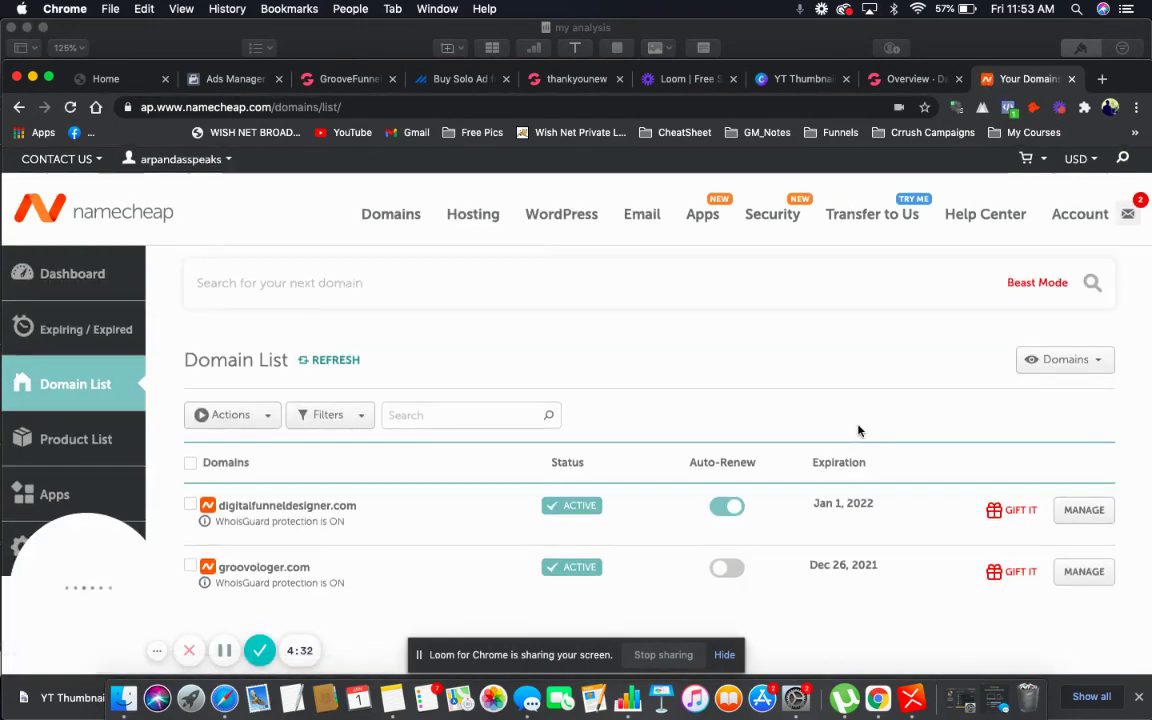
scroll(858, 430, "down", 1)
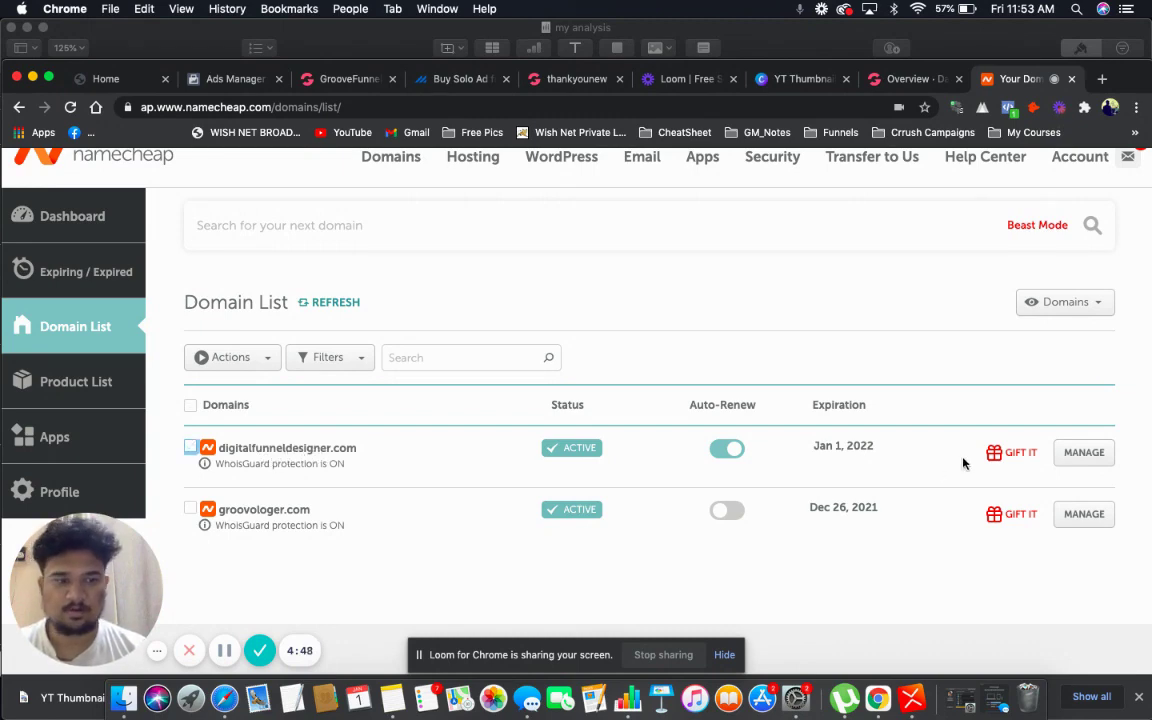
left_click(1084, 452)
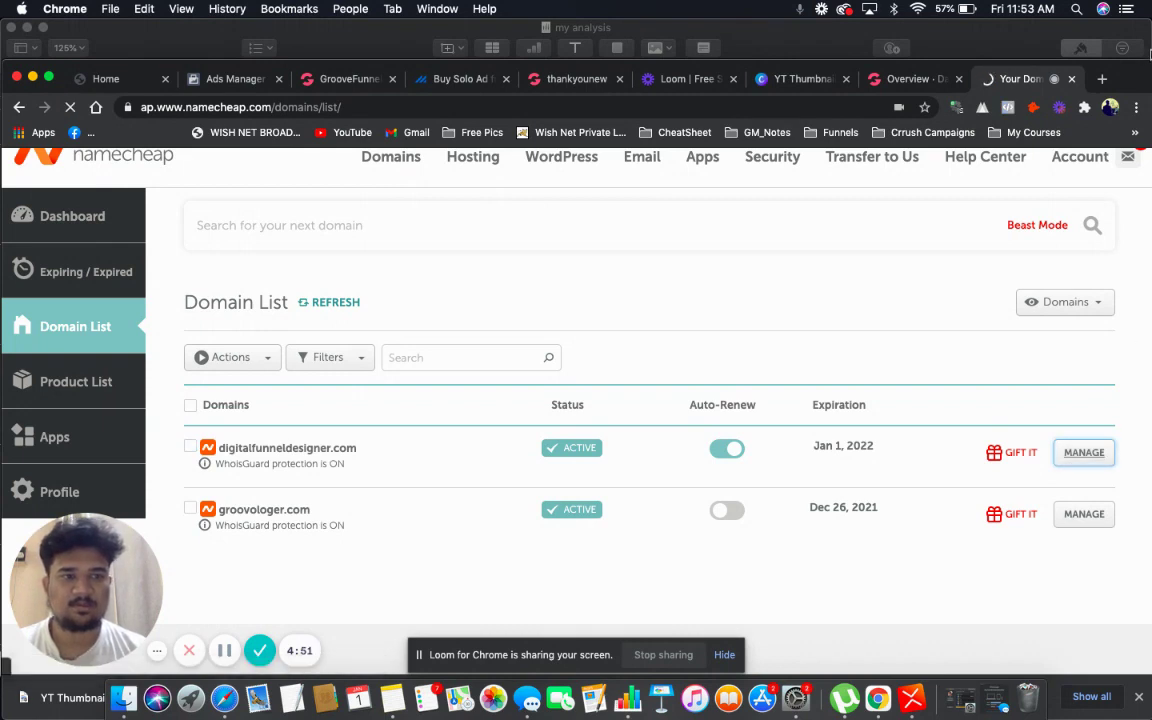
Open Namecheap's Order Summary email in Gmail in a new tab, then close the Inbox tab
left_click(1102, 79)
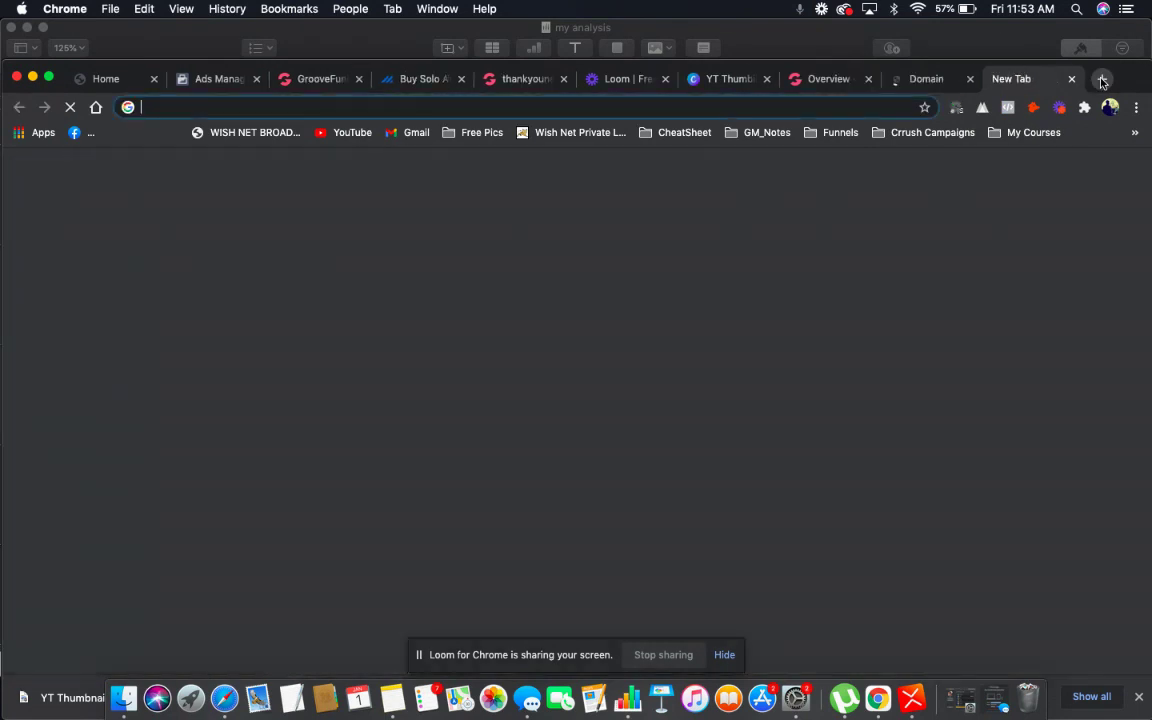
left_click(412, 135)
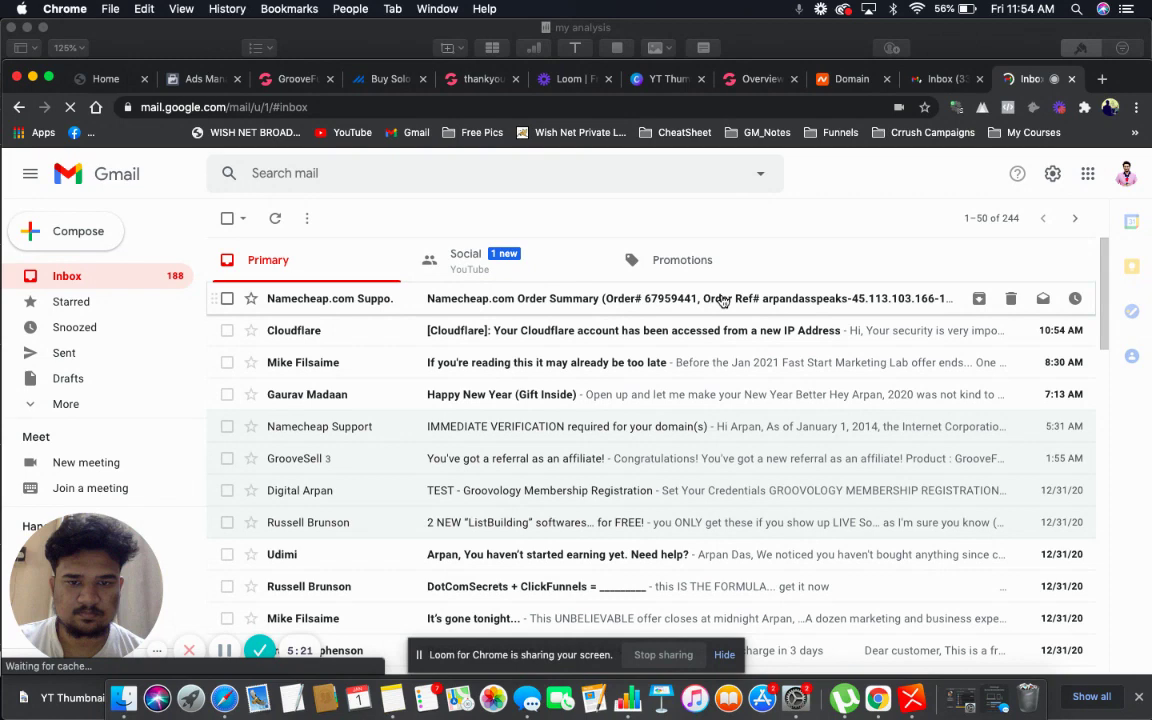
left_click(722, 300)
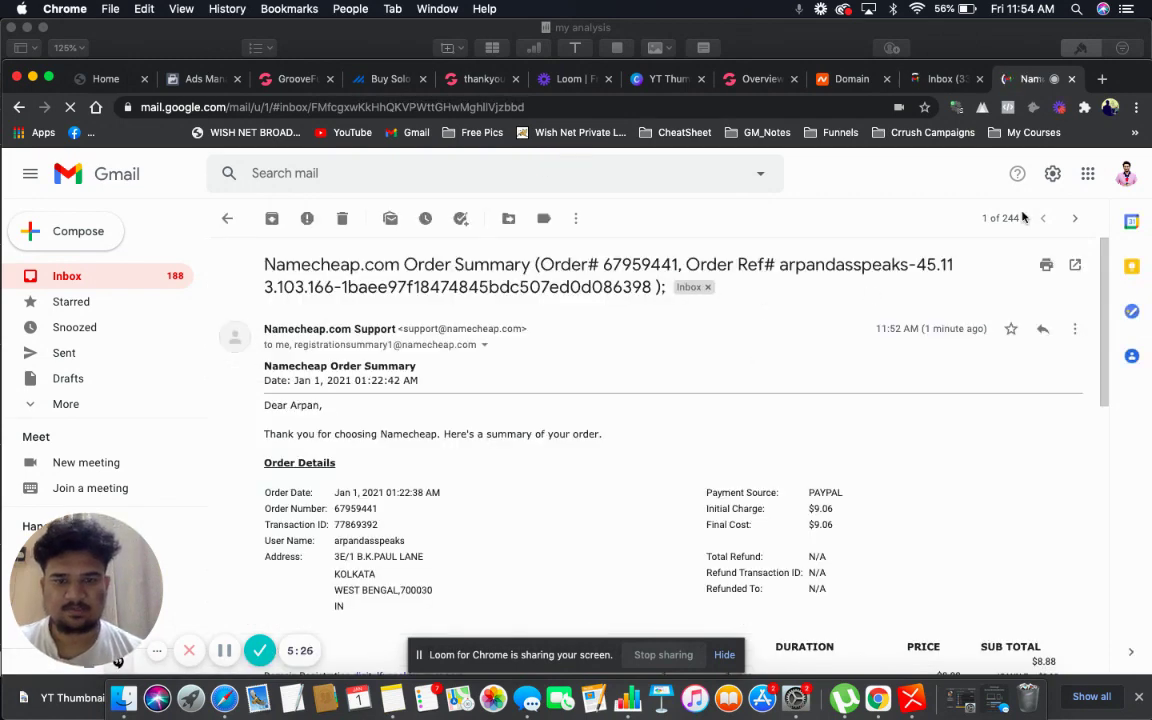
scroll(750, 367, "down", 3)
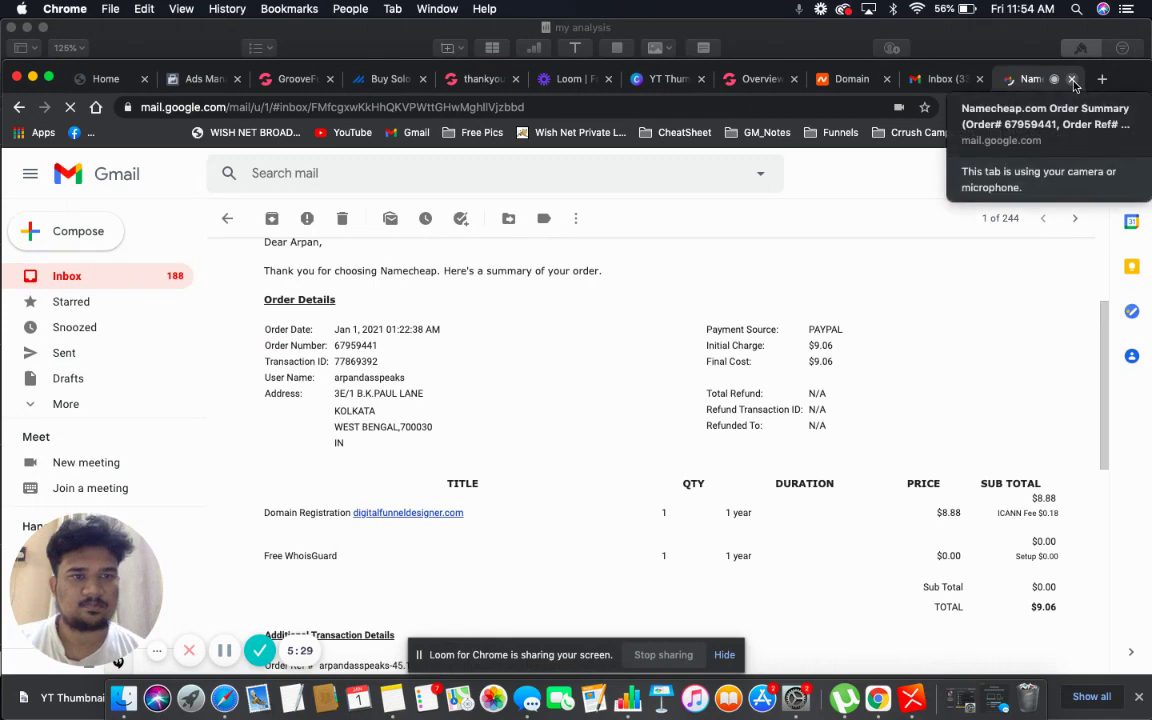
left_click(978, 79)
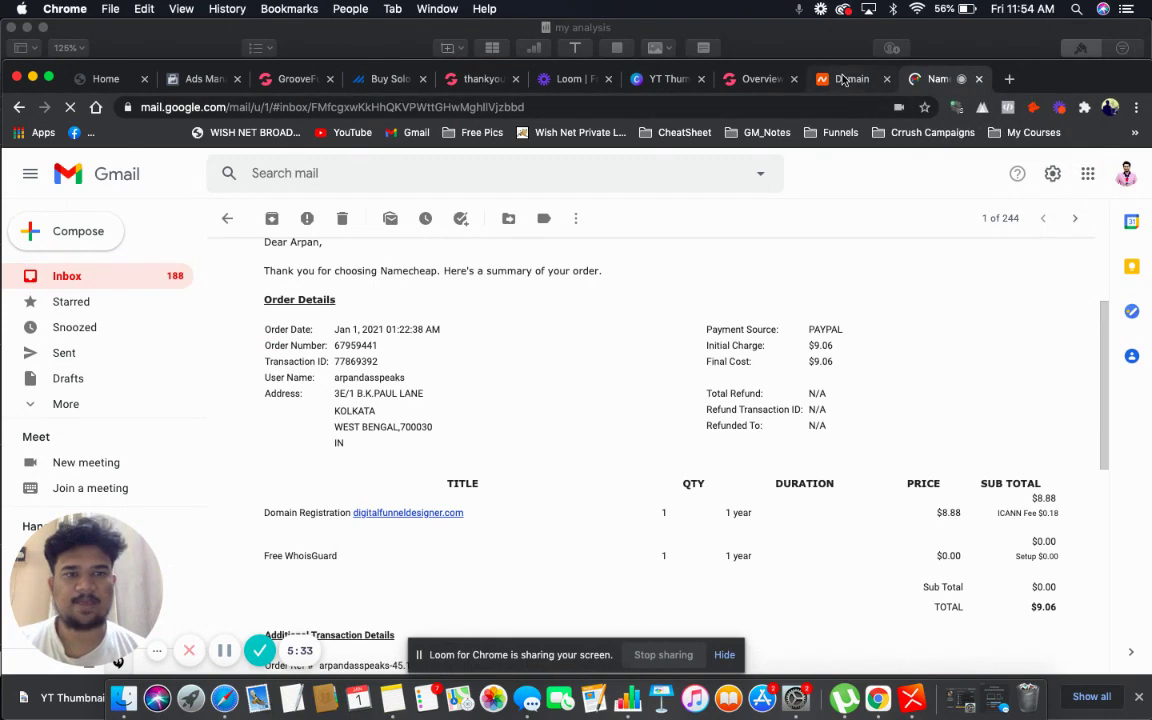
Review the digitalfunneldesigner.com domain details, revisit the order email, and open a new tab
left_click(845, 79)
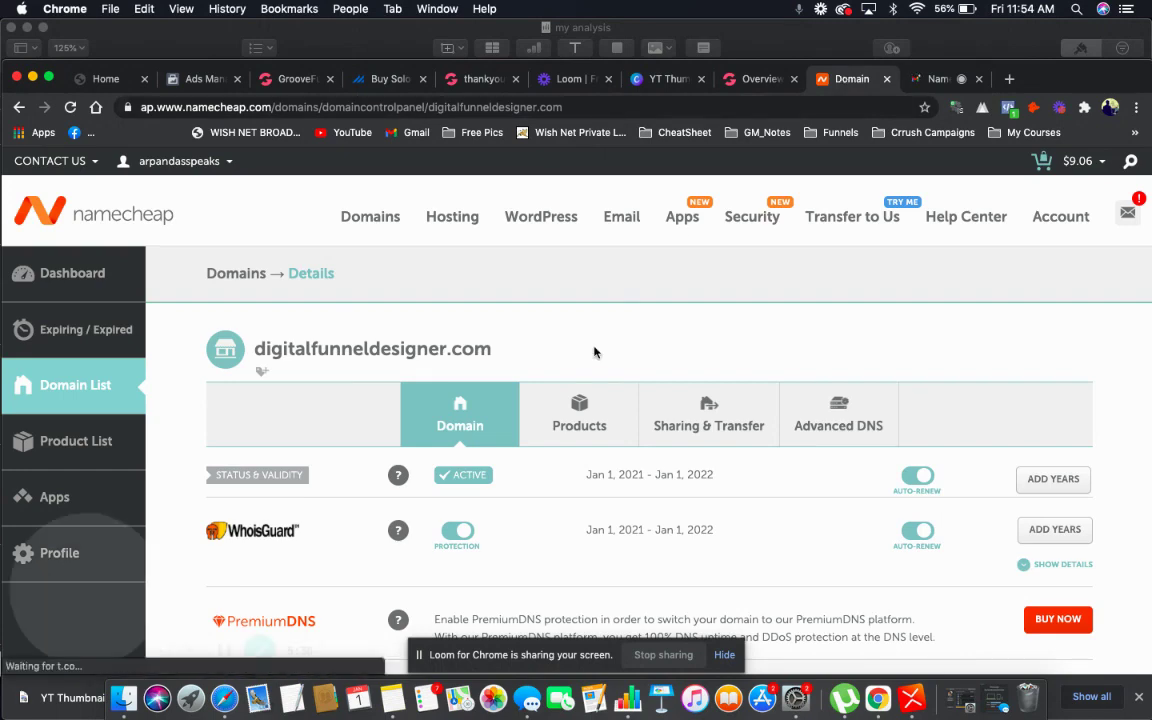
scroll(594, 351, "down", 3)
scroll(594, 351, "down", 5)
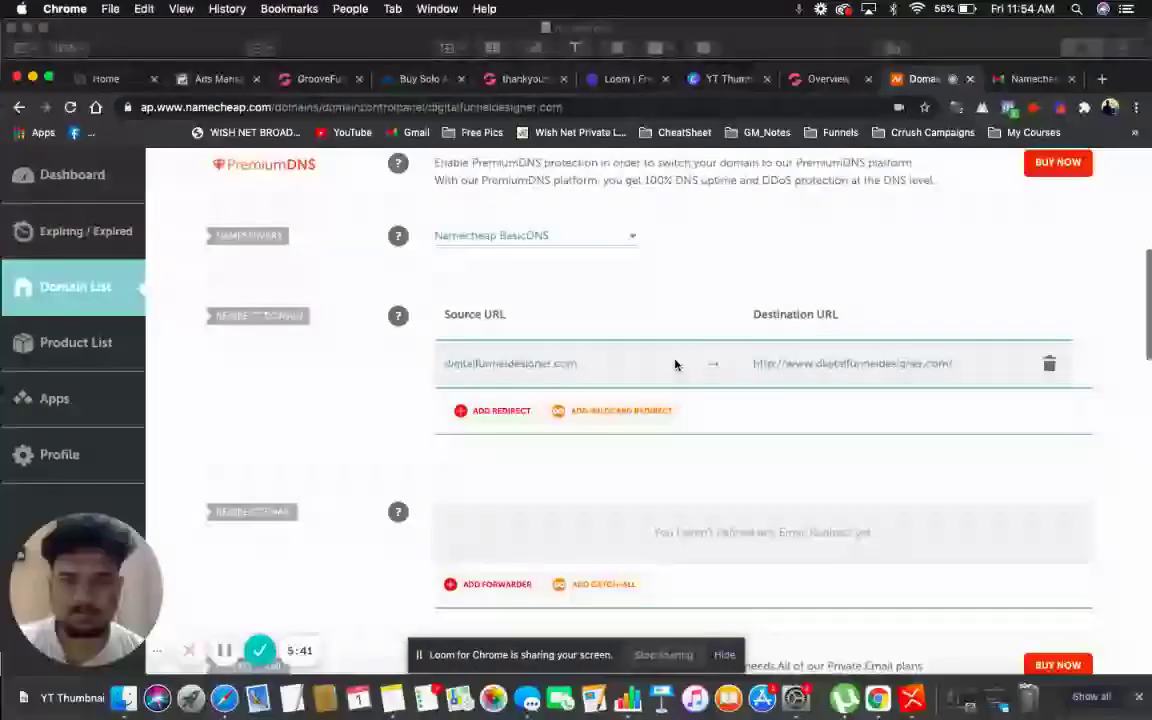
scroll(677, 366, "up", 5)
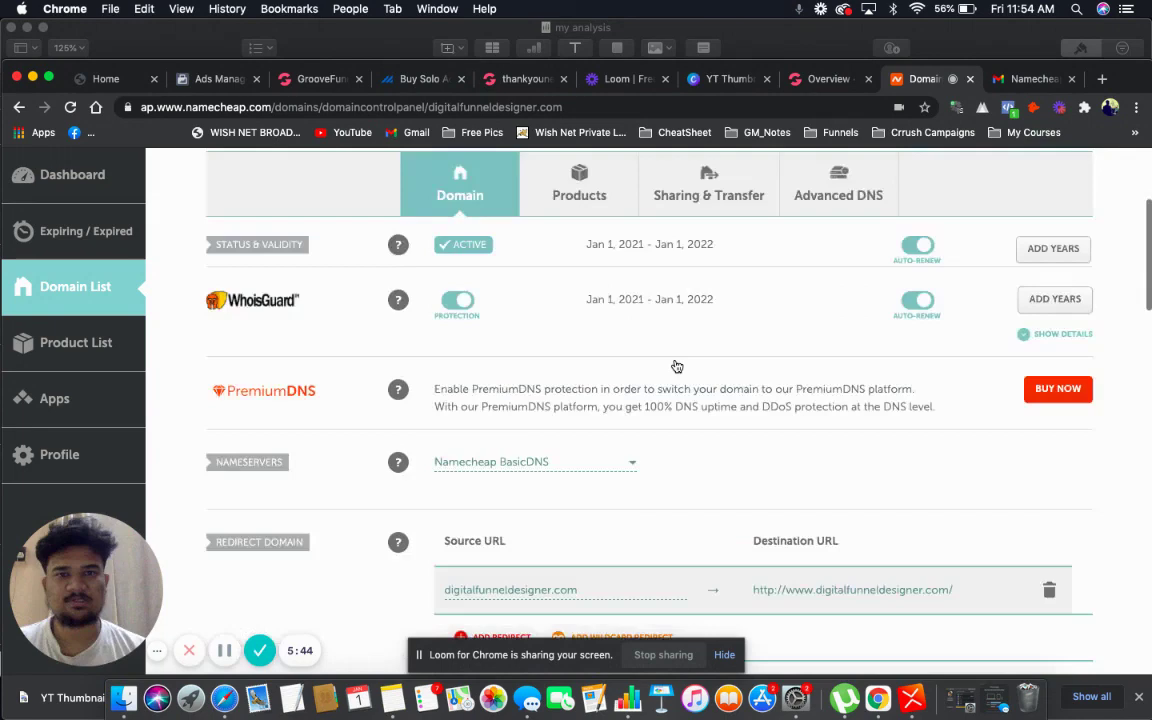
scroll(677, 366, "up", 2)
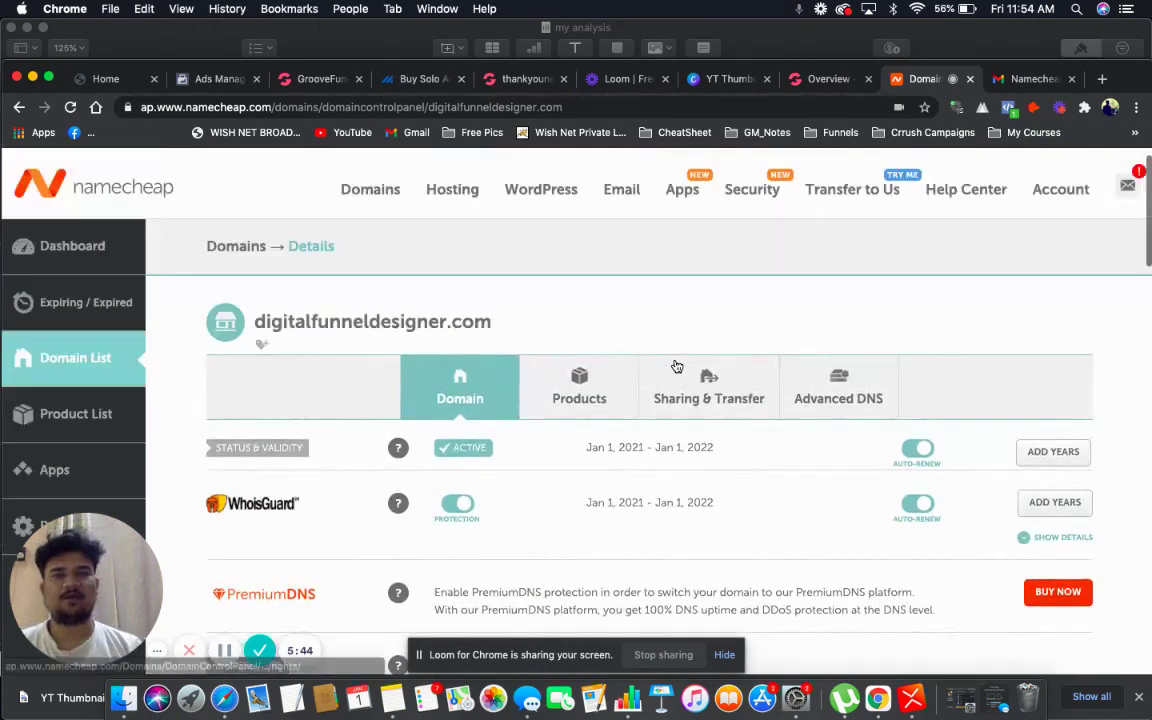
left_click(1035, 79)
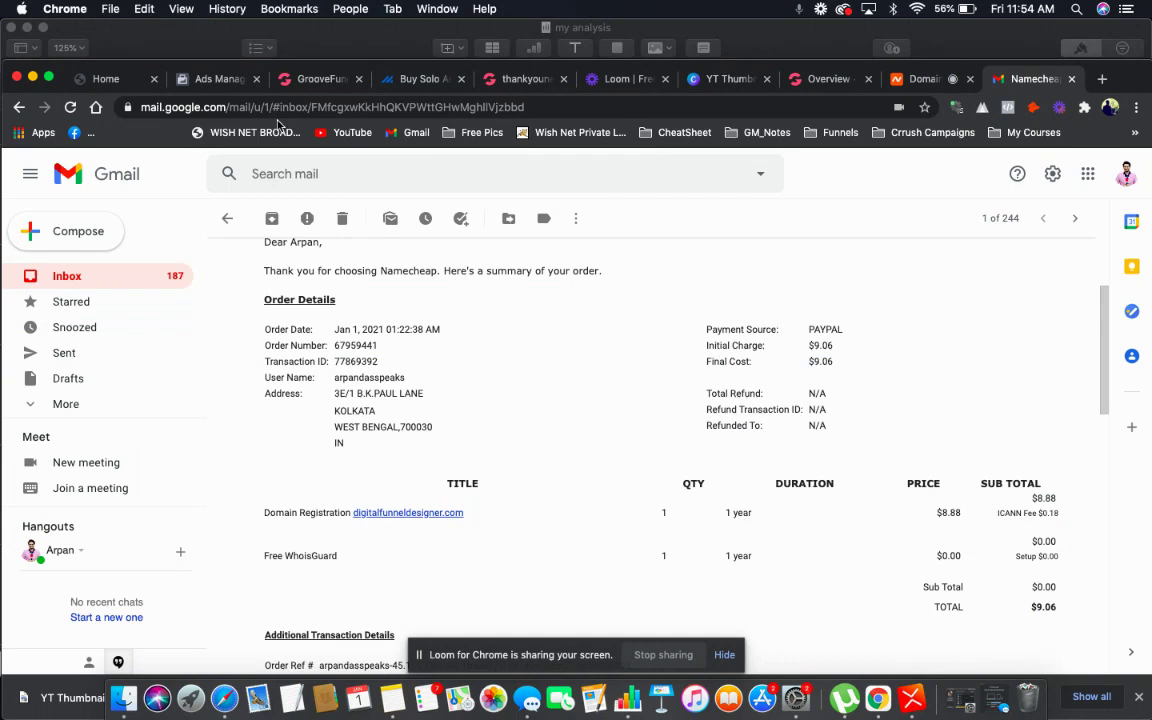
left_click(1104, 79)
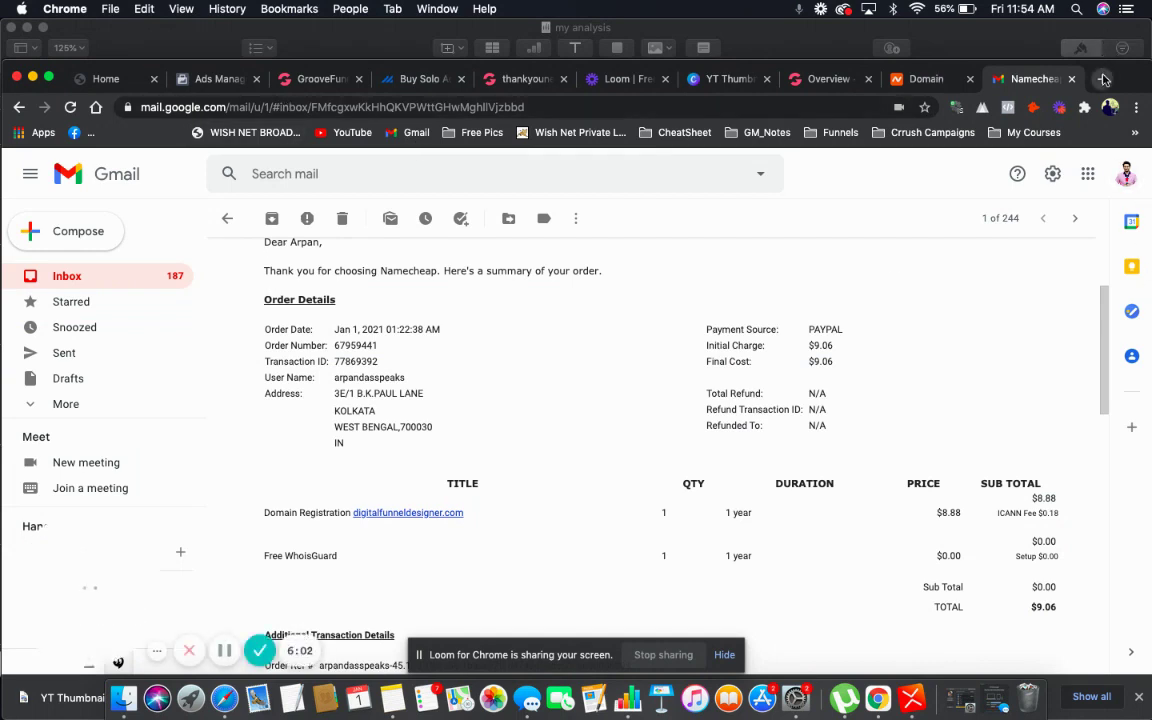
Search Google for cloudflare and reach the account home listing groovologer.com
type("clou")
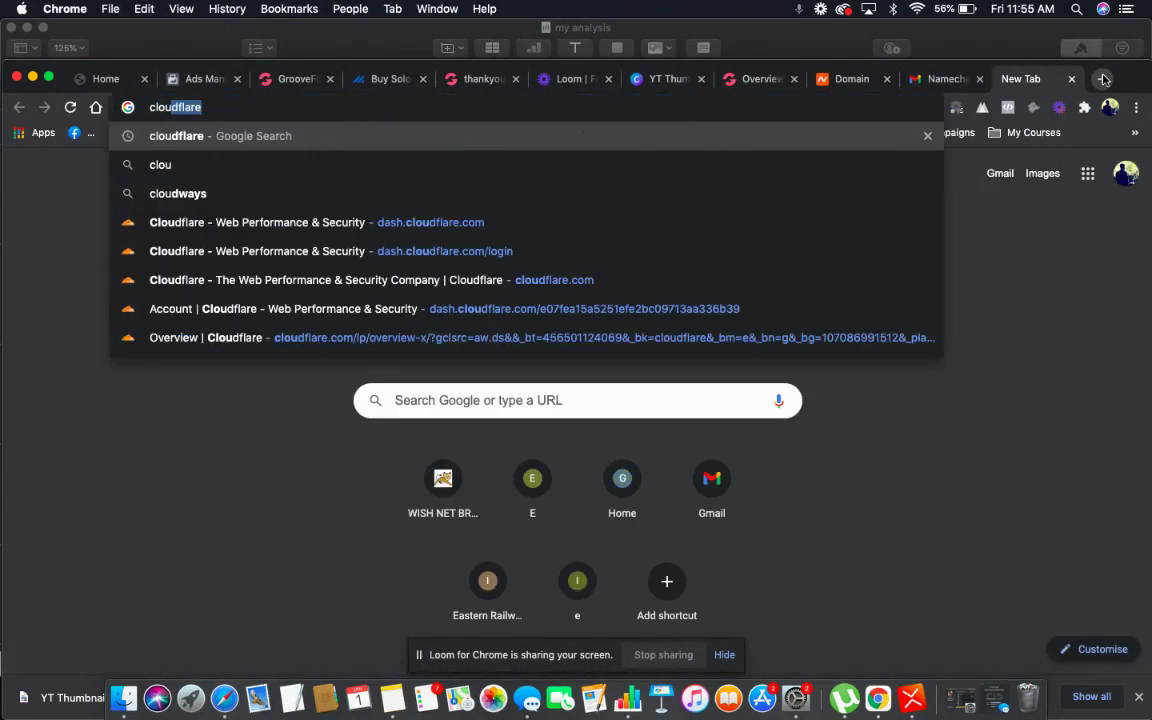
key("Return")
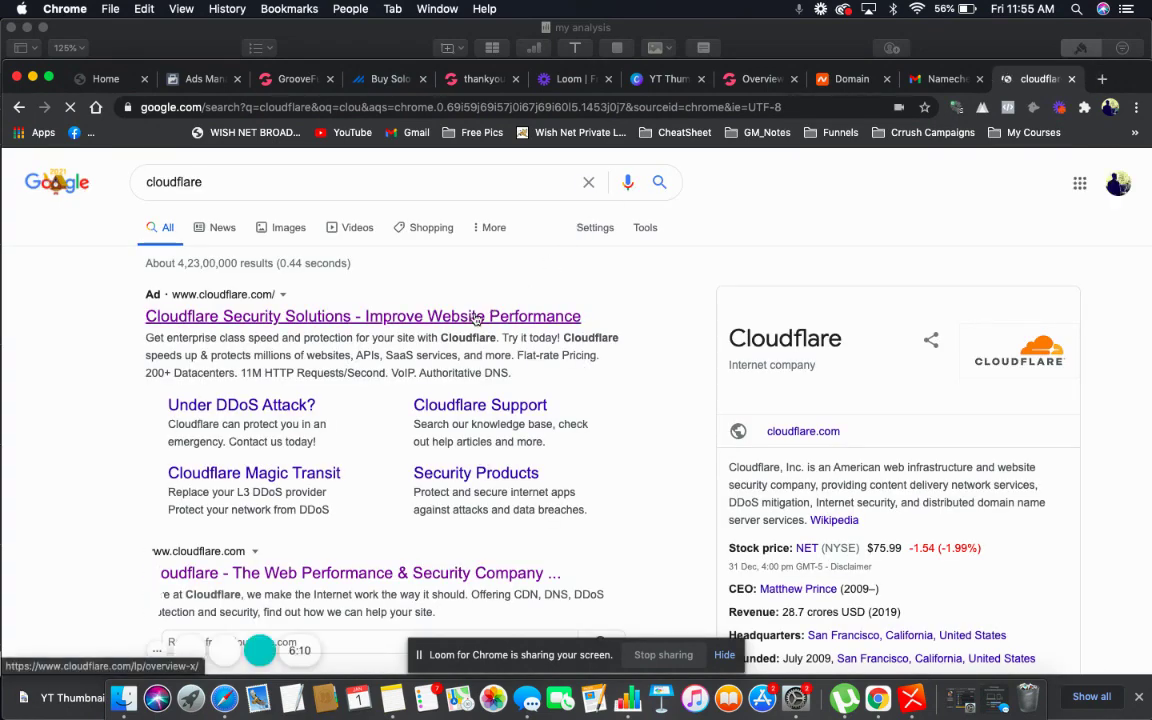
left_click(476, 318)
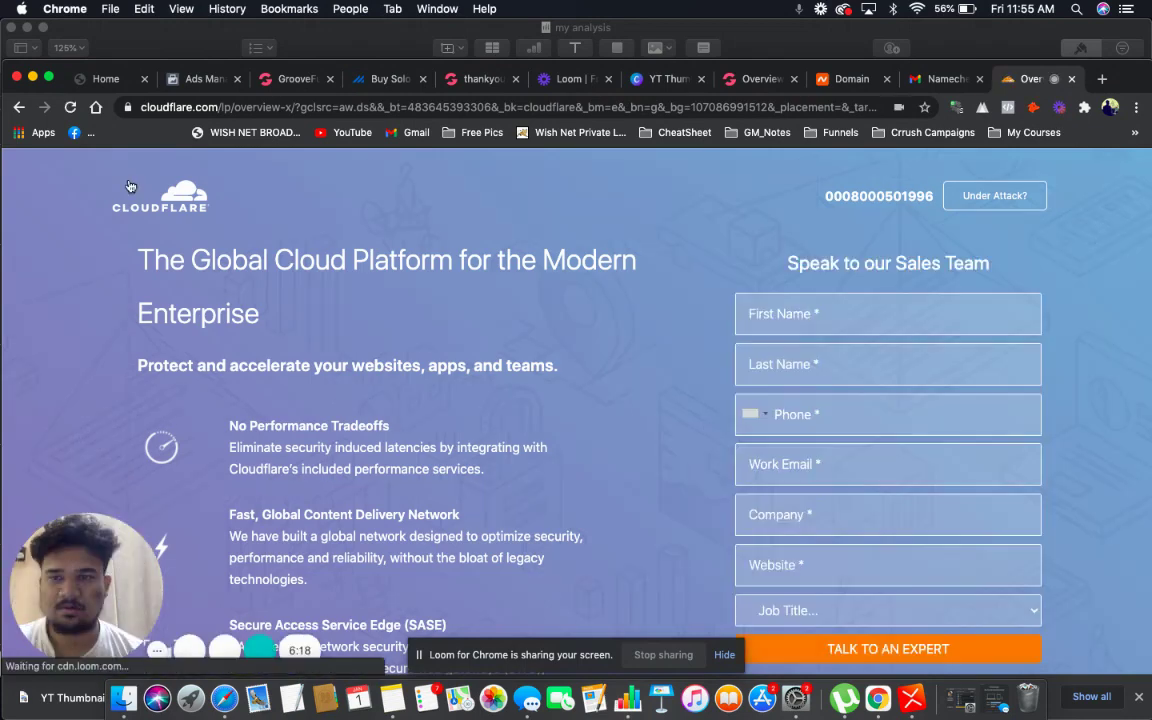
left_click(174, 197)
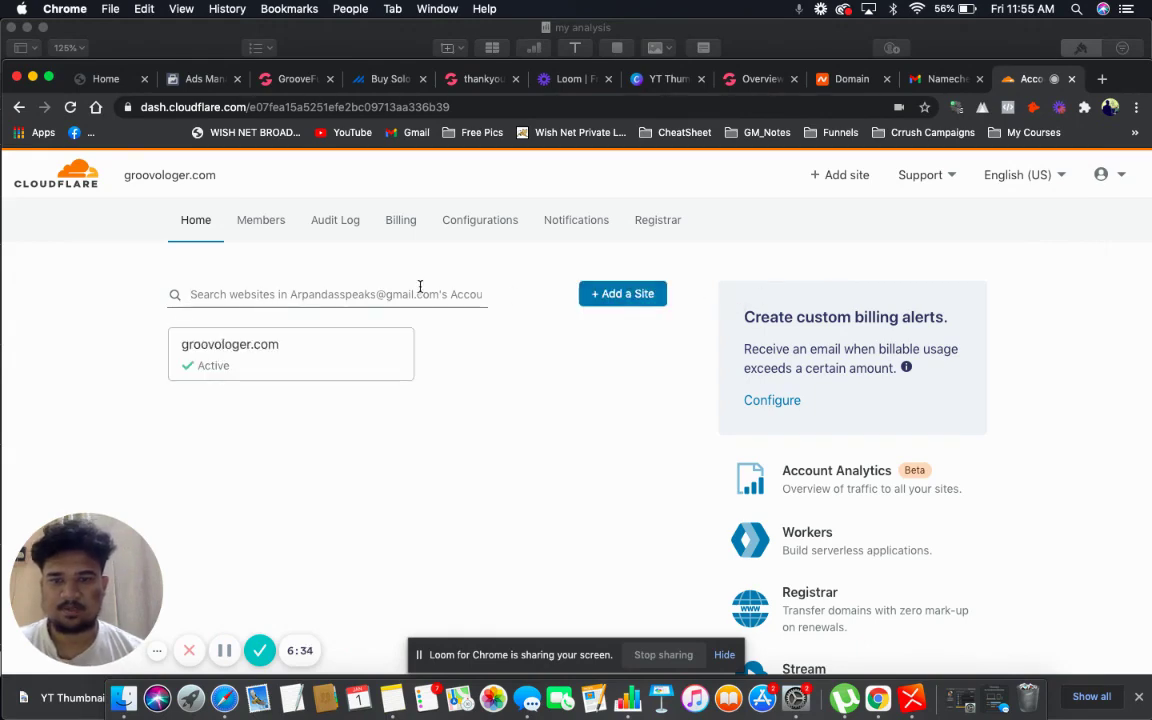
Paste digitalfunneldesigner.com into the Add a Site form and submit it
left_click(624, 296)
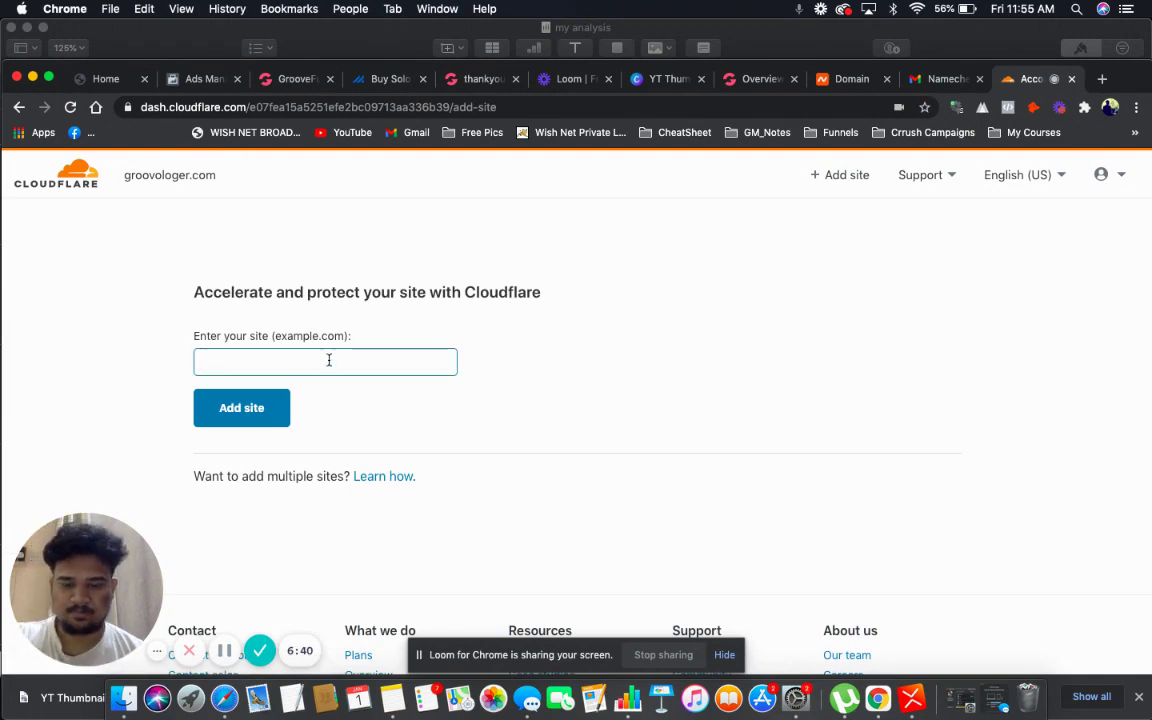
type("digitalfunneldesigner.com")
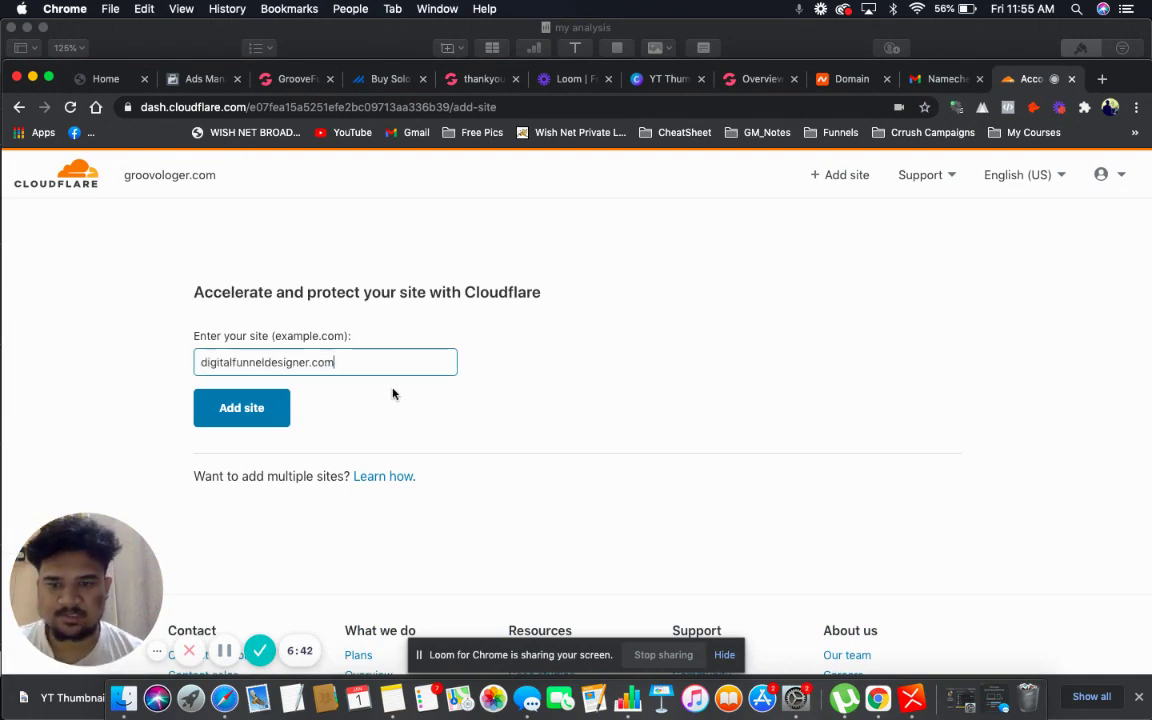
left_click(254, 408)
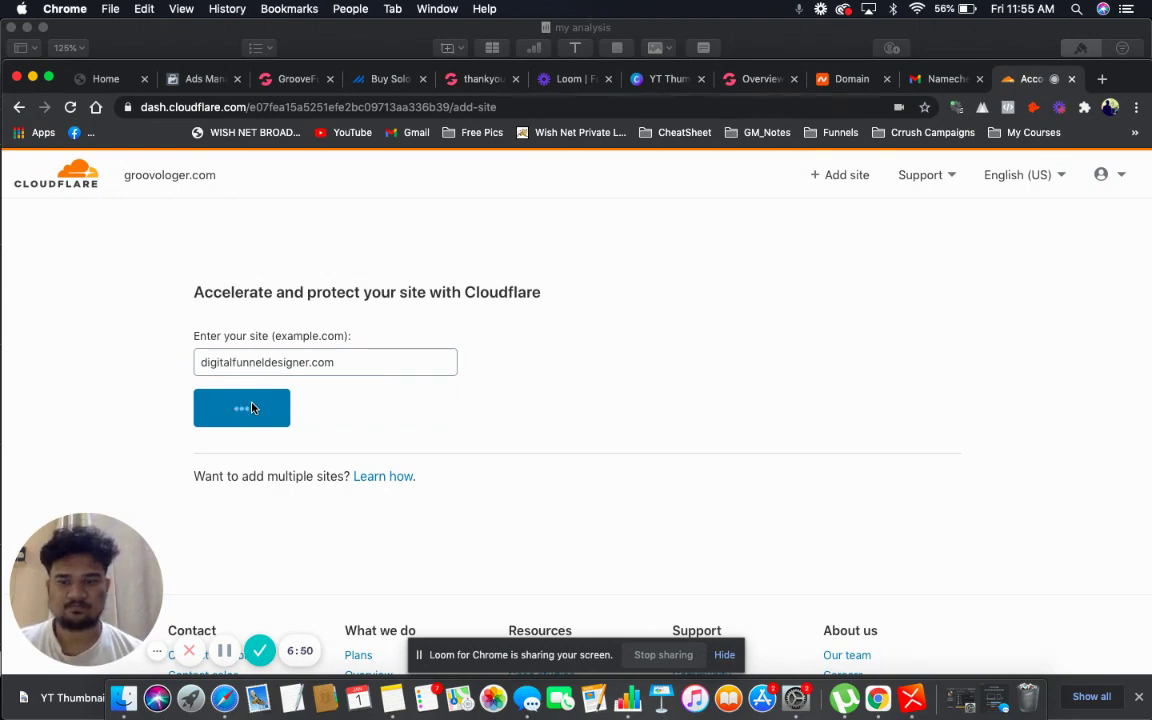
Pick the Free $0/month plan for digitalfunneldesigner.com and continue to the DNS scan
left_click(224, 651)
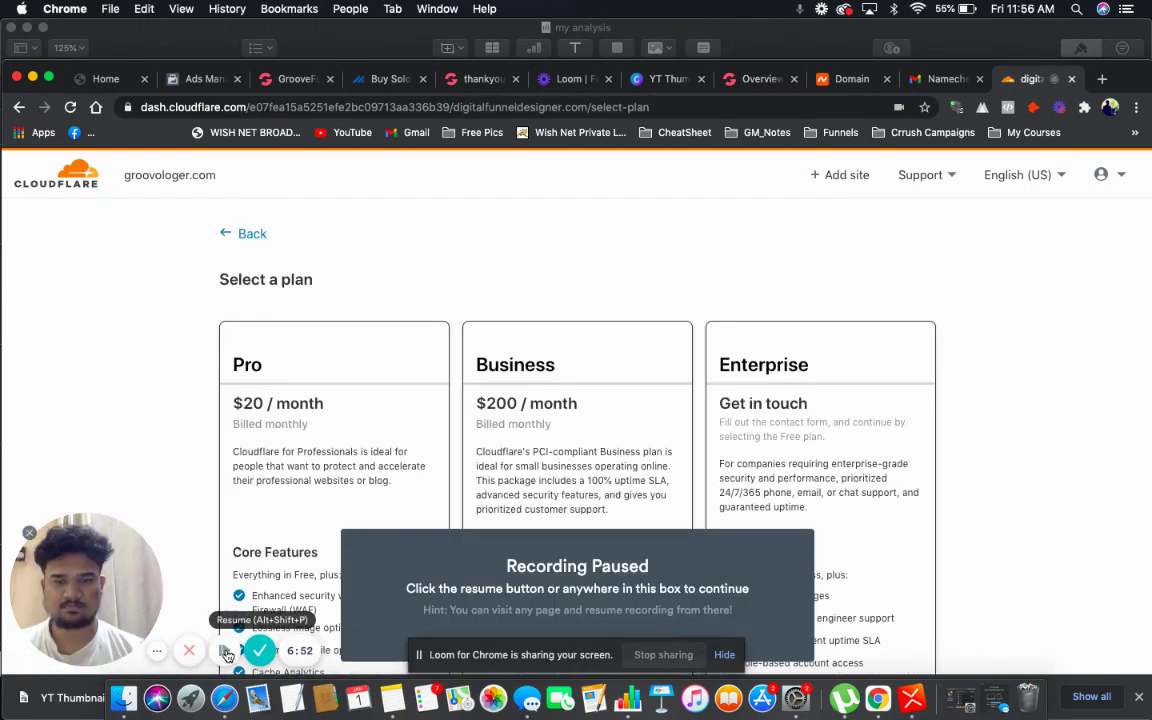
left_click(475, 510)
scroll(475, 510, "down", 3)
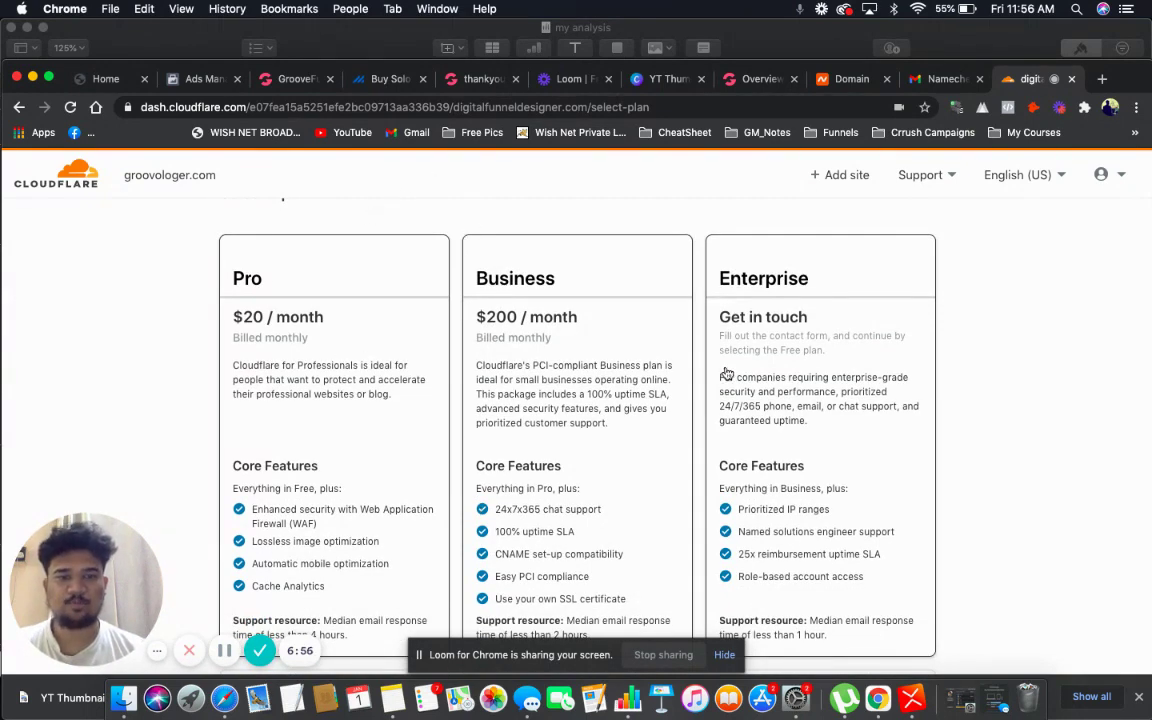
scroll(784, 373, "down", 8)
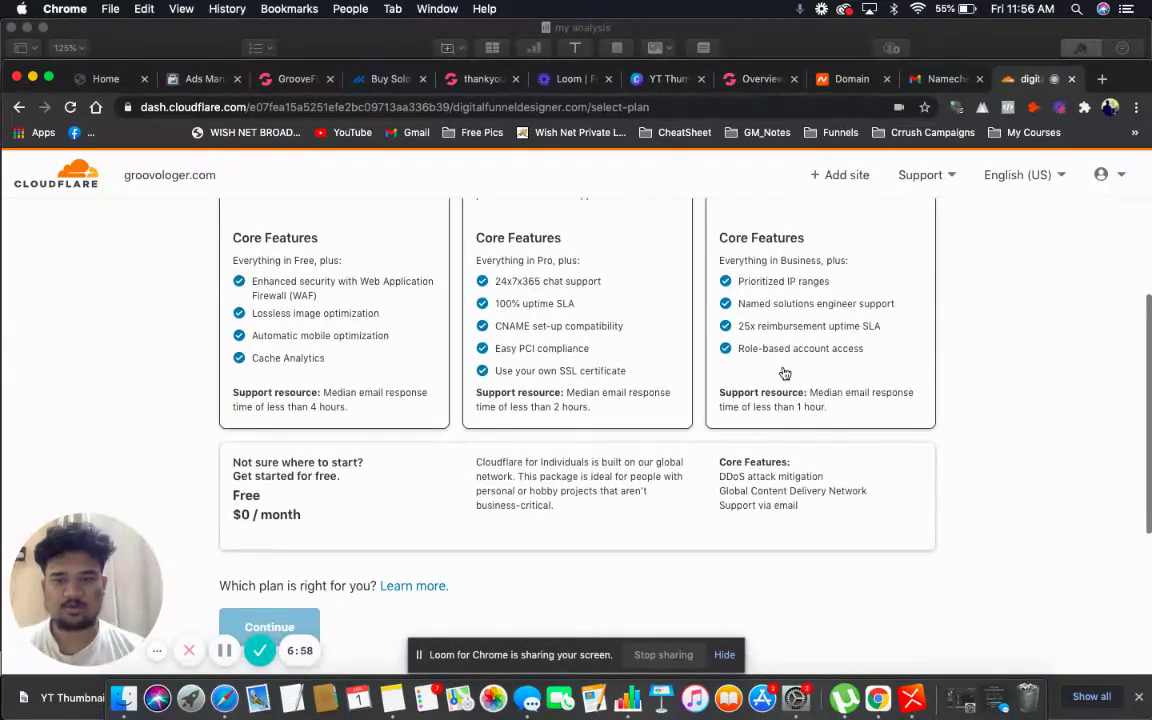
scroll(784, 373, "down", 2)
left_click(316, 457)
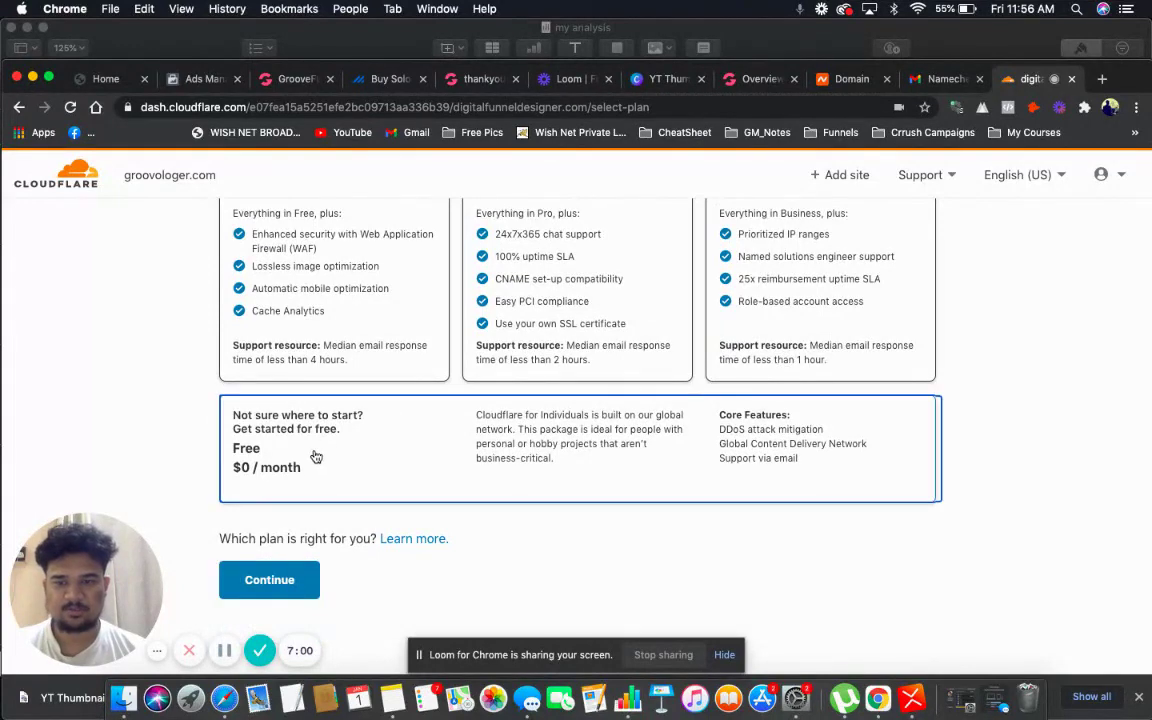
left_click(287, 586)
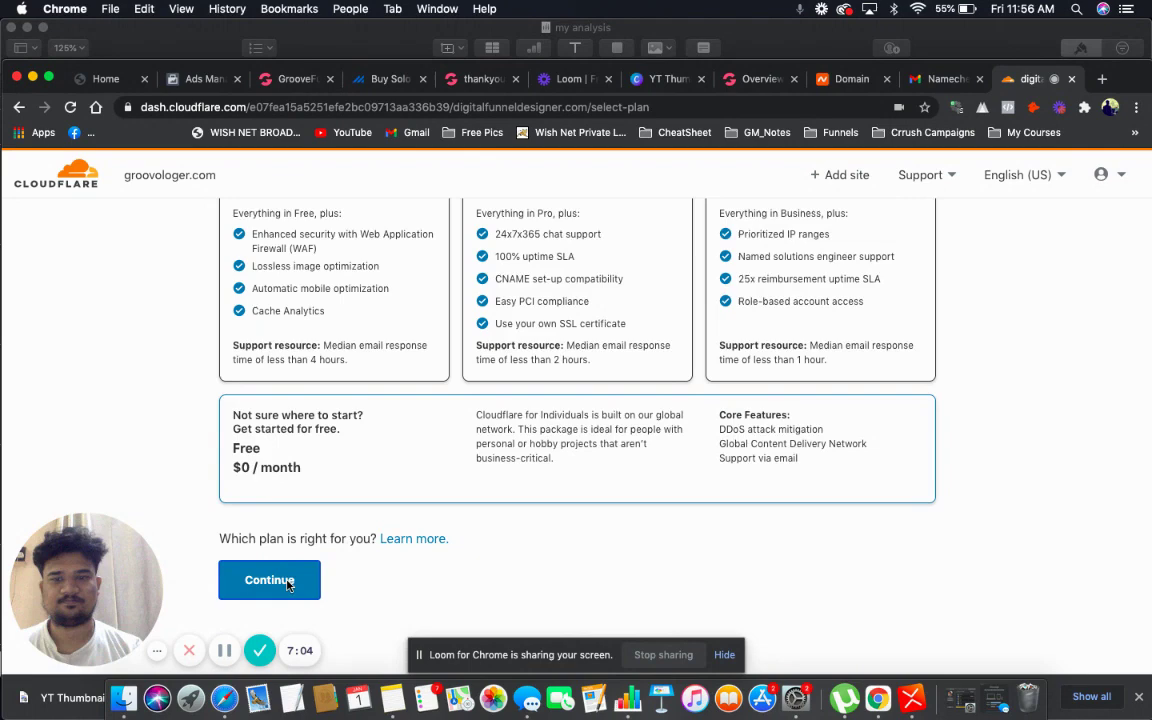
left_click(288, 585)
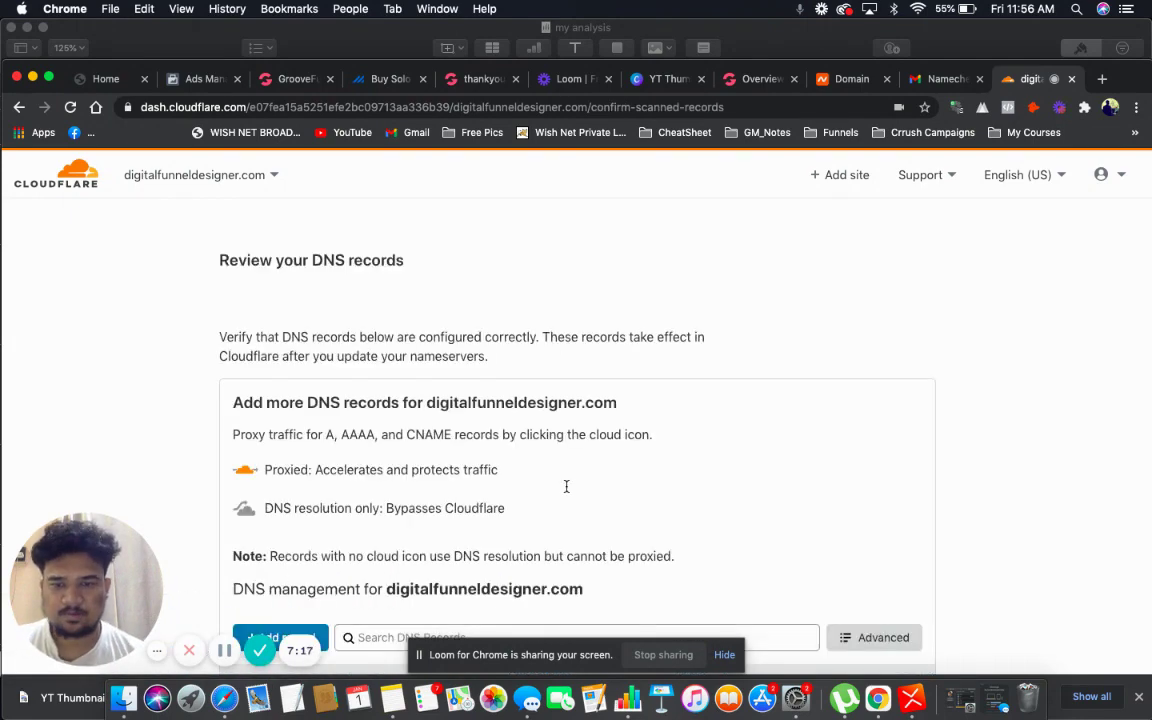
Review the scanned DNS records and continue past them
scroll(566, 486, "down", 10)
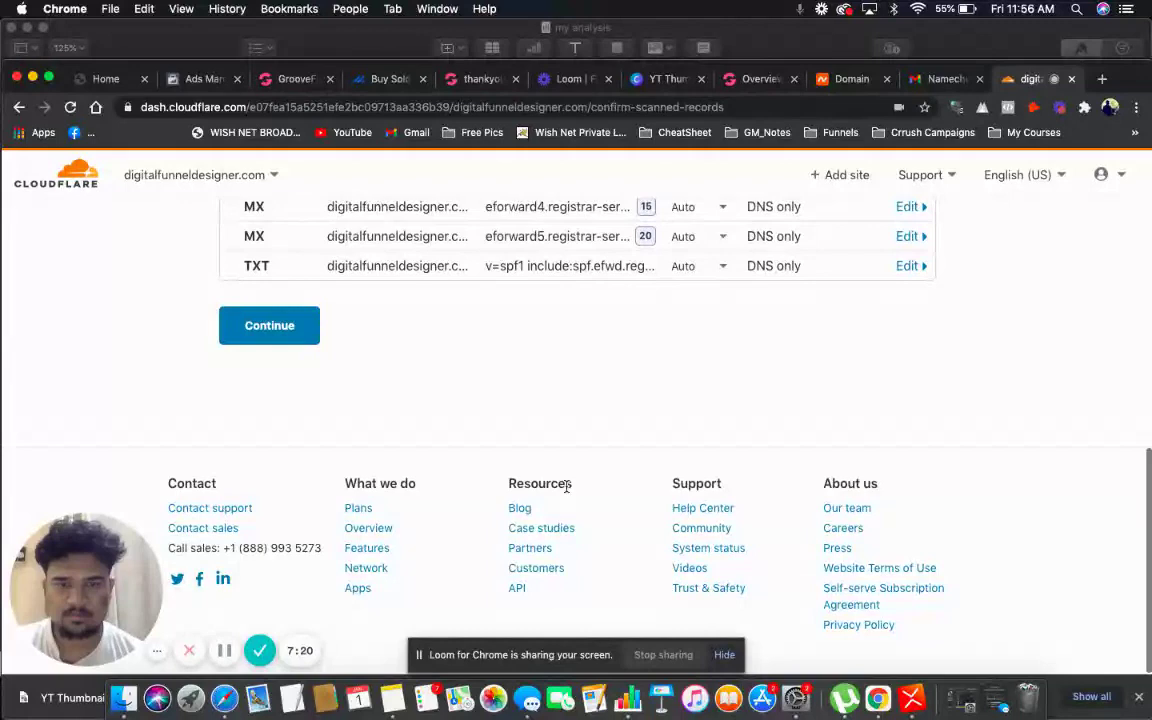
scroll(566, 486, "up", 10)
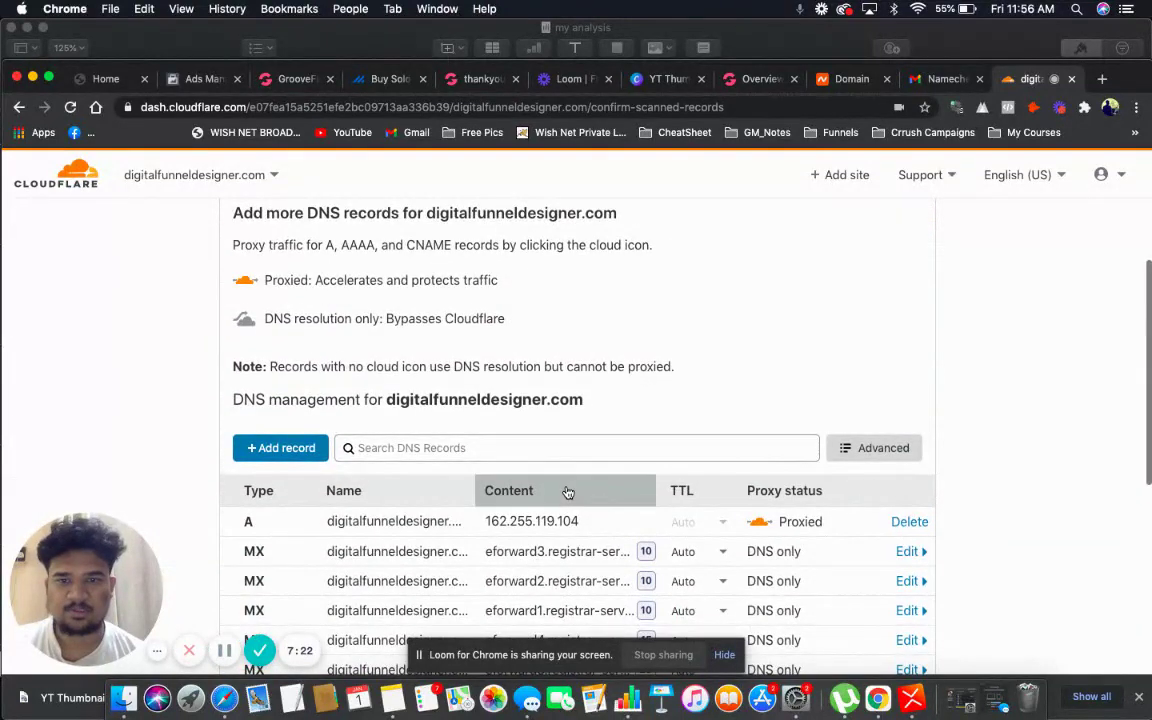
scroll(566, 486, "down", 5)
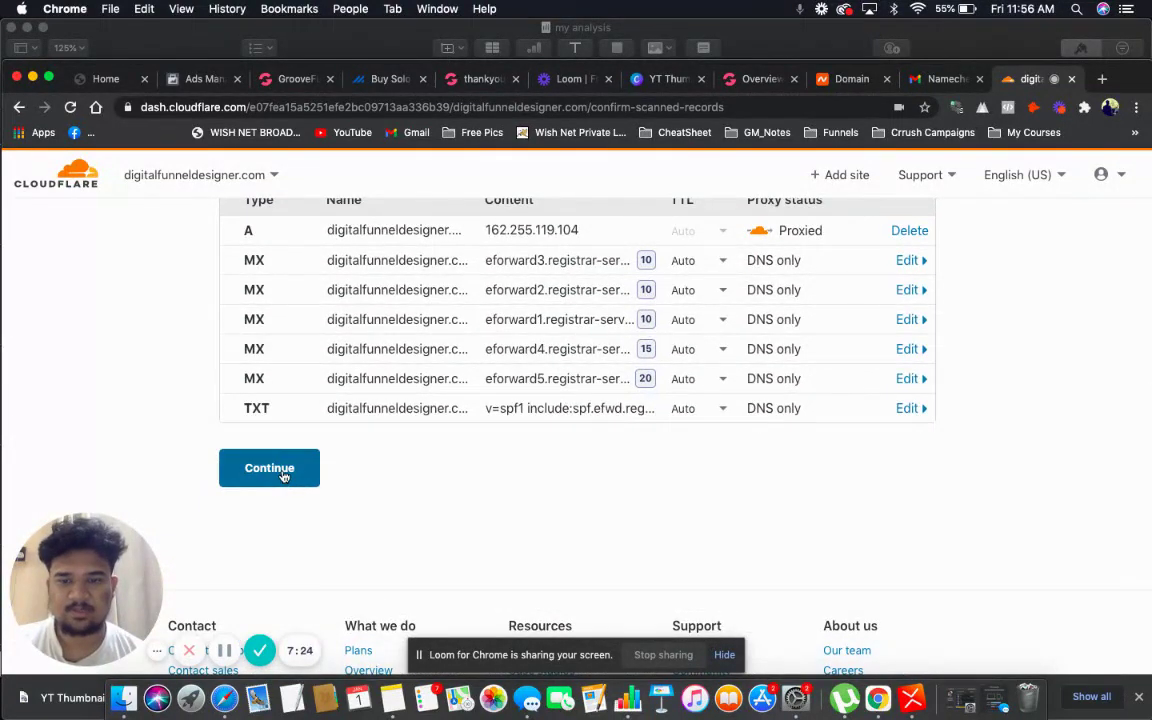
left_click(284, 477)
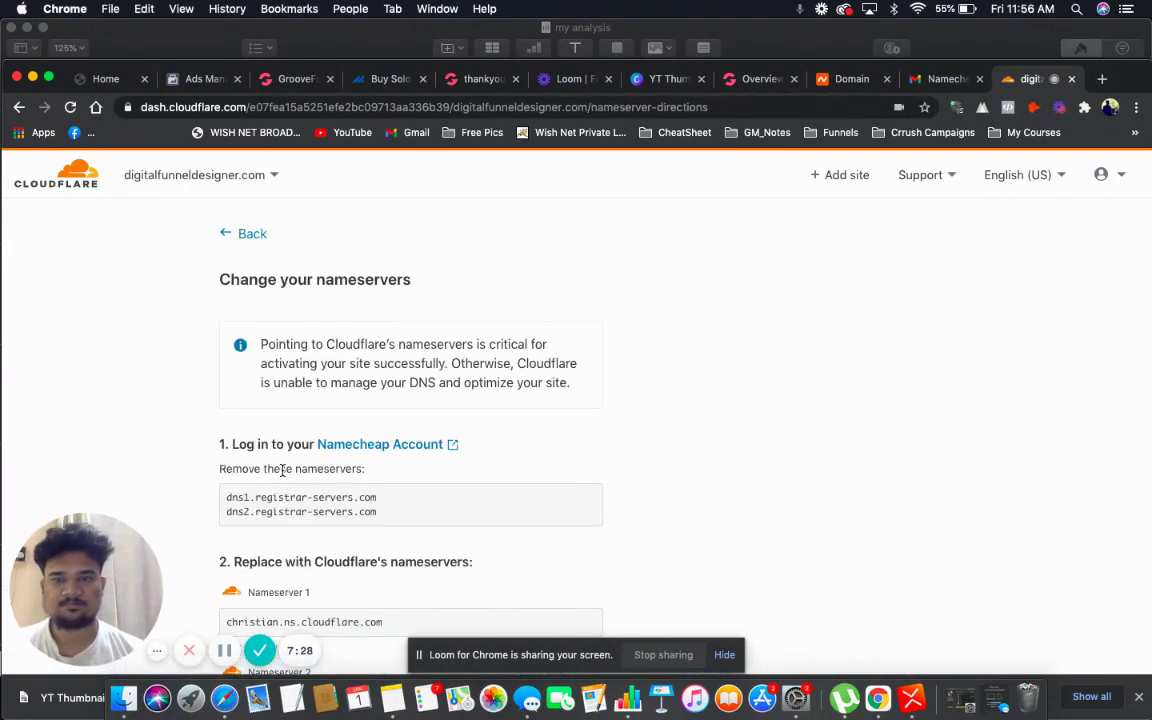
Copy the first nameserver christian.ns.cloudflare.com and bring up Namecheap's domain page
scroll(283, 467, "down", 2)
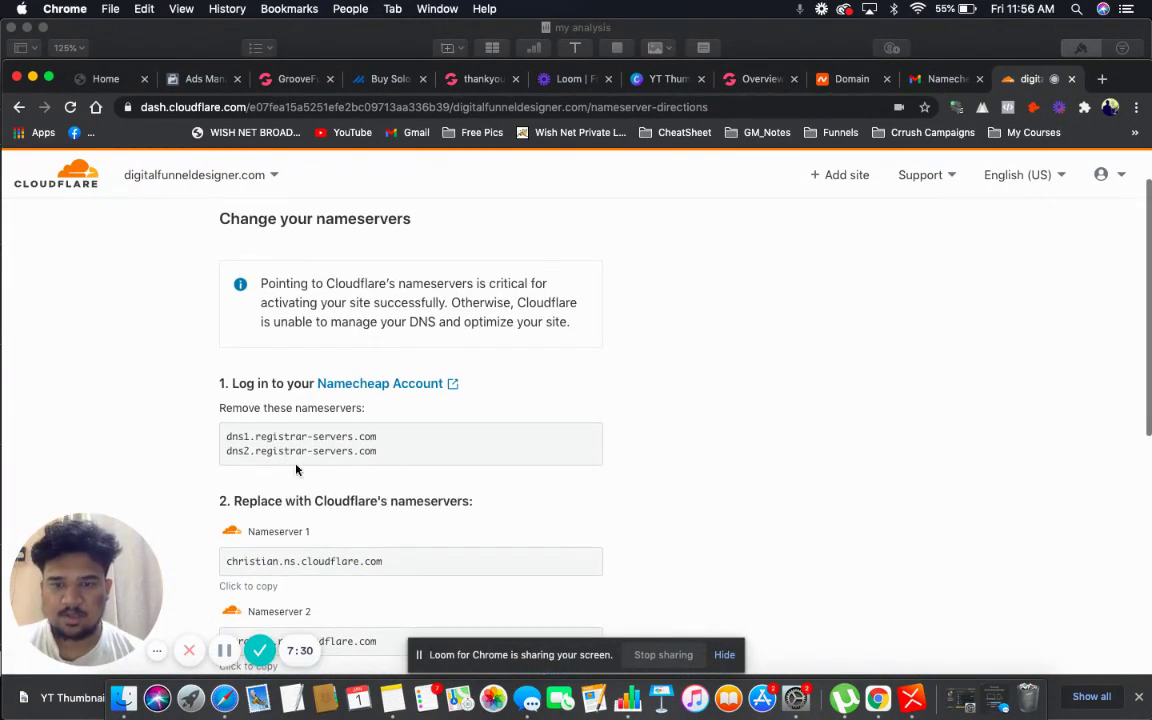
scroll(320, 430, "down", 3)
scroll(341, 447, "down", 1)
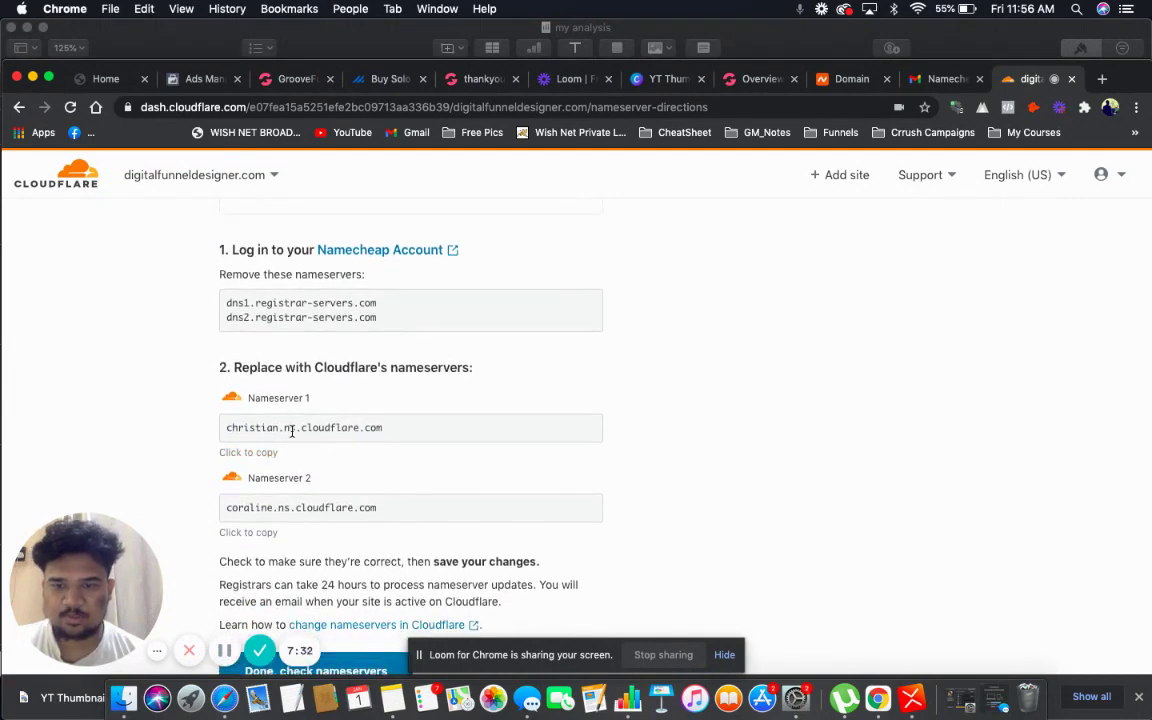
left_click(296, 427)
key("super+c")
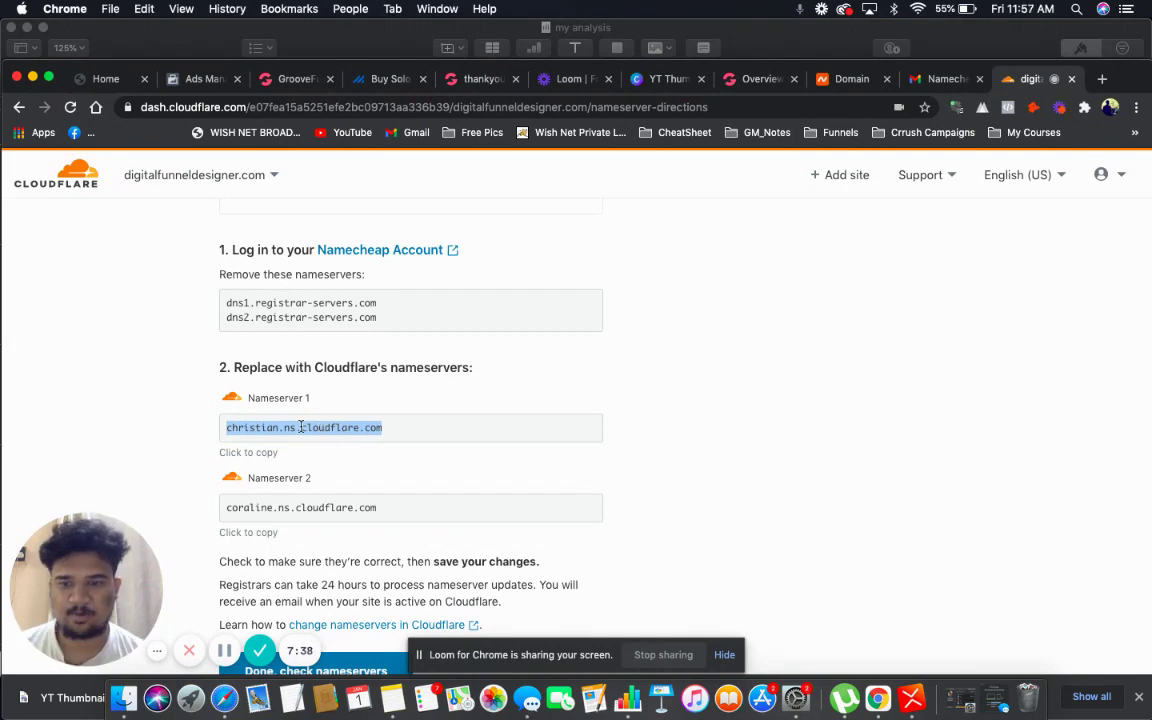
left_click(845, 79)
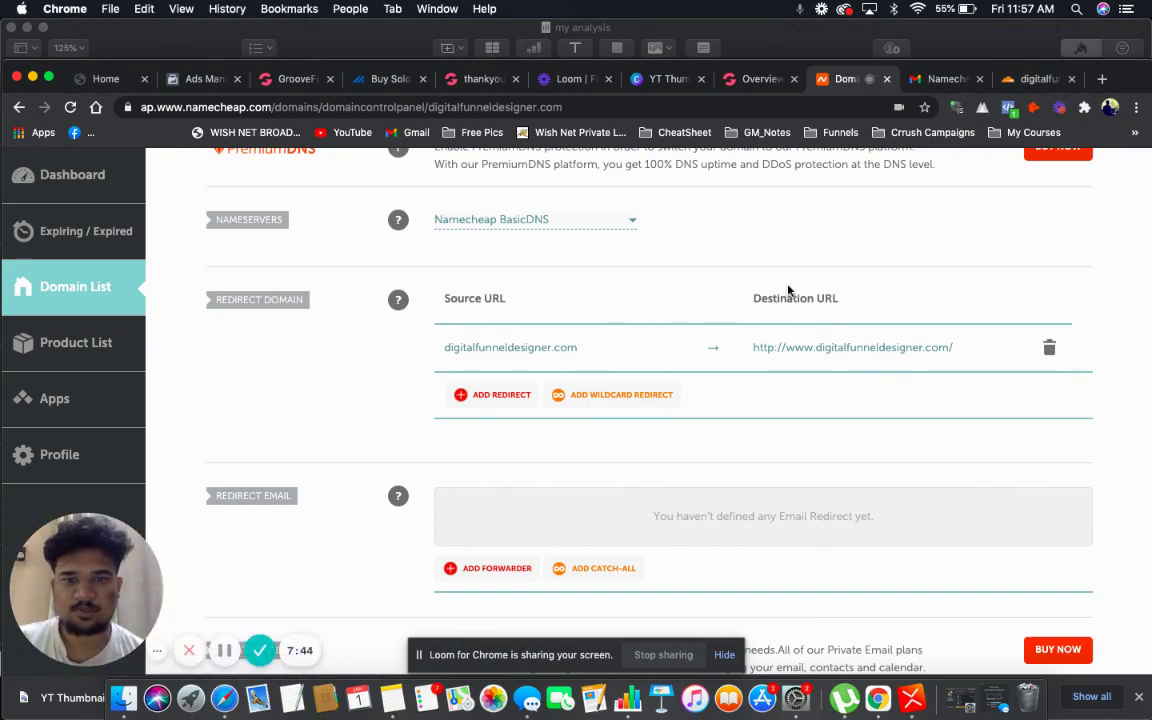
Switch the domain's nameservers to Custom DNS and enter christian.ns.cloudflare.com first
scroll(581, 283, "up", 5)
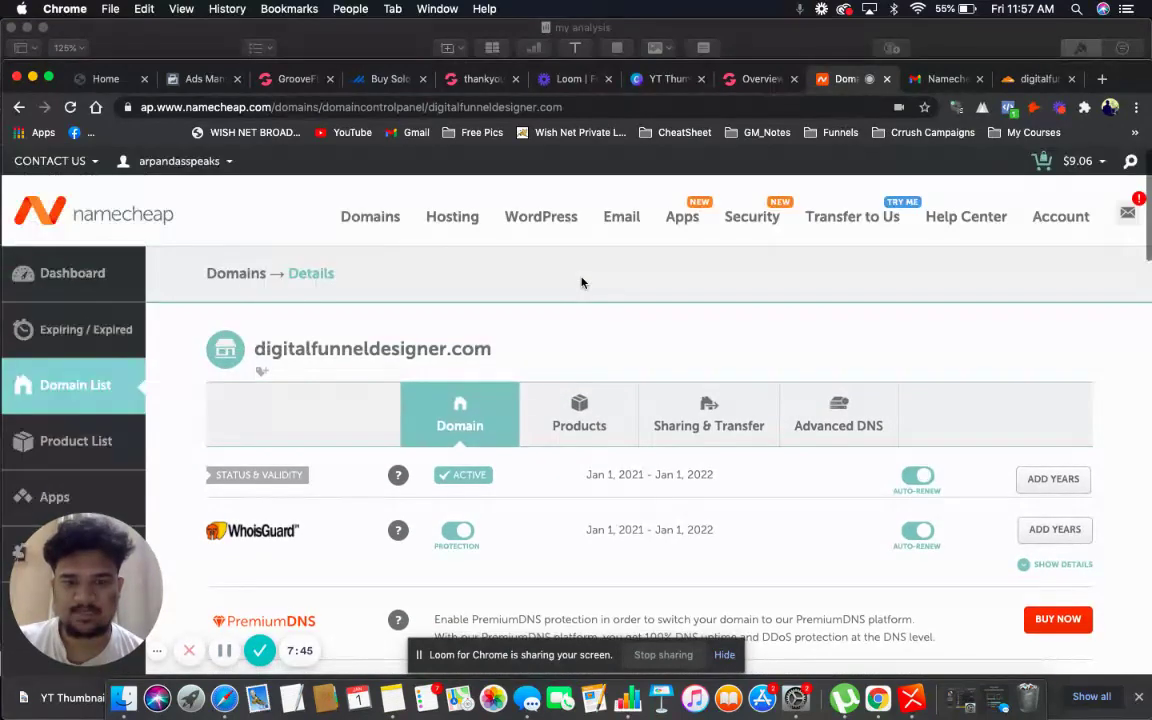
scroll(581, 283, "down", 5)
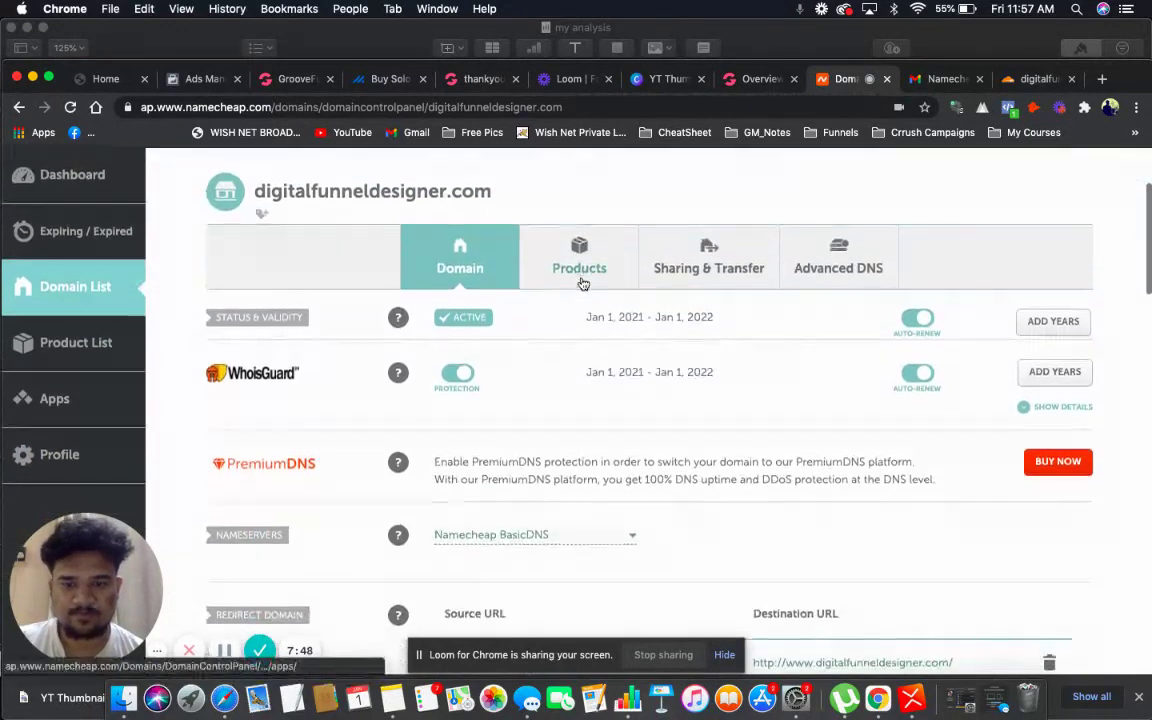
scroll(581, 283, "down", 1)
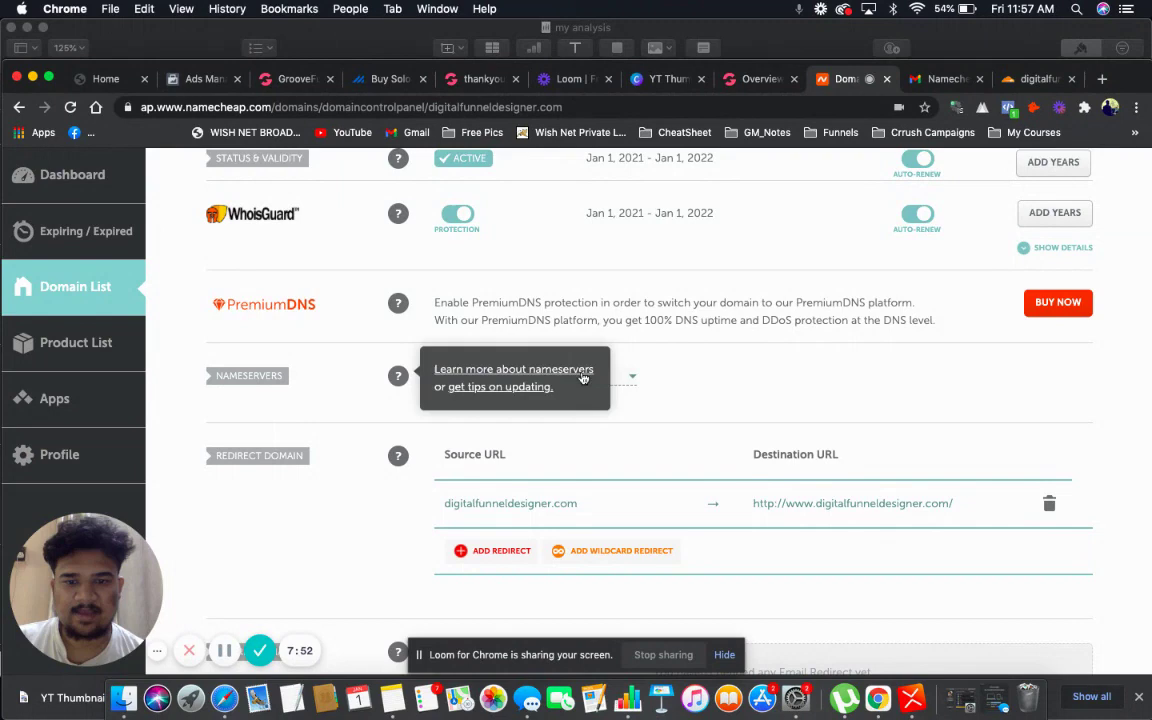
left_click(633, 380)
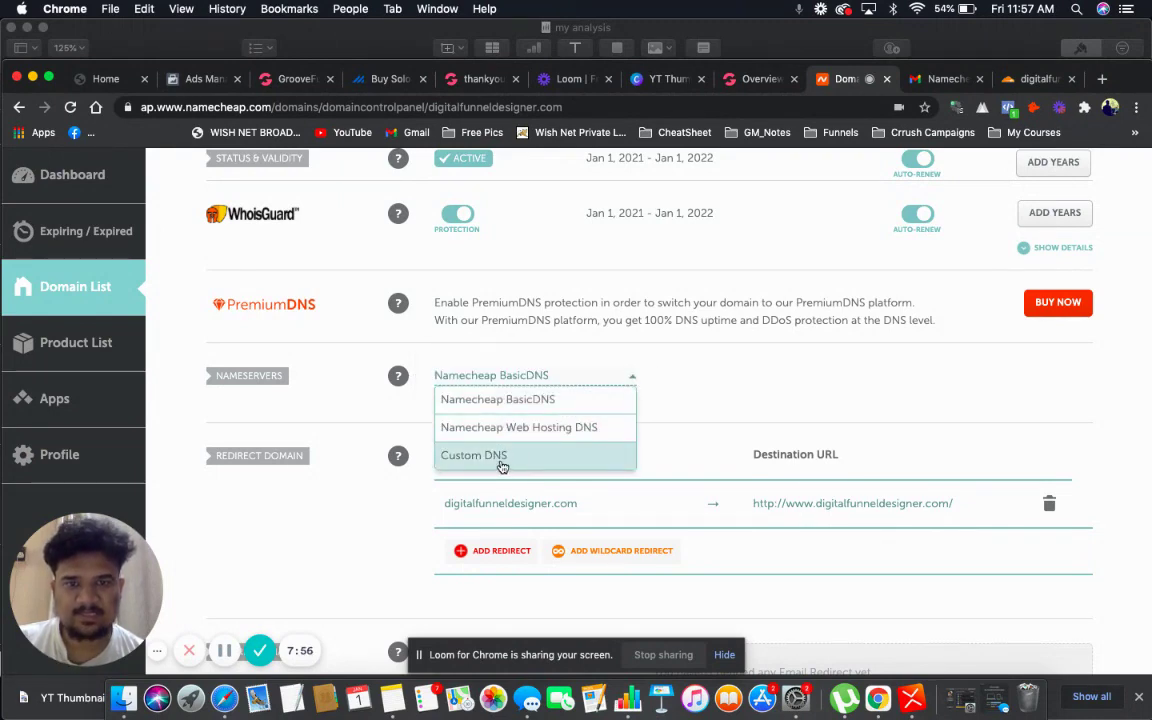
left_click(497, 463)
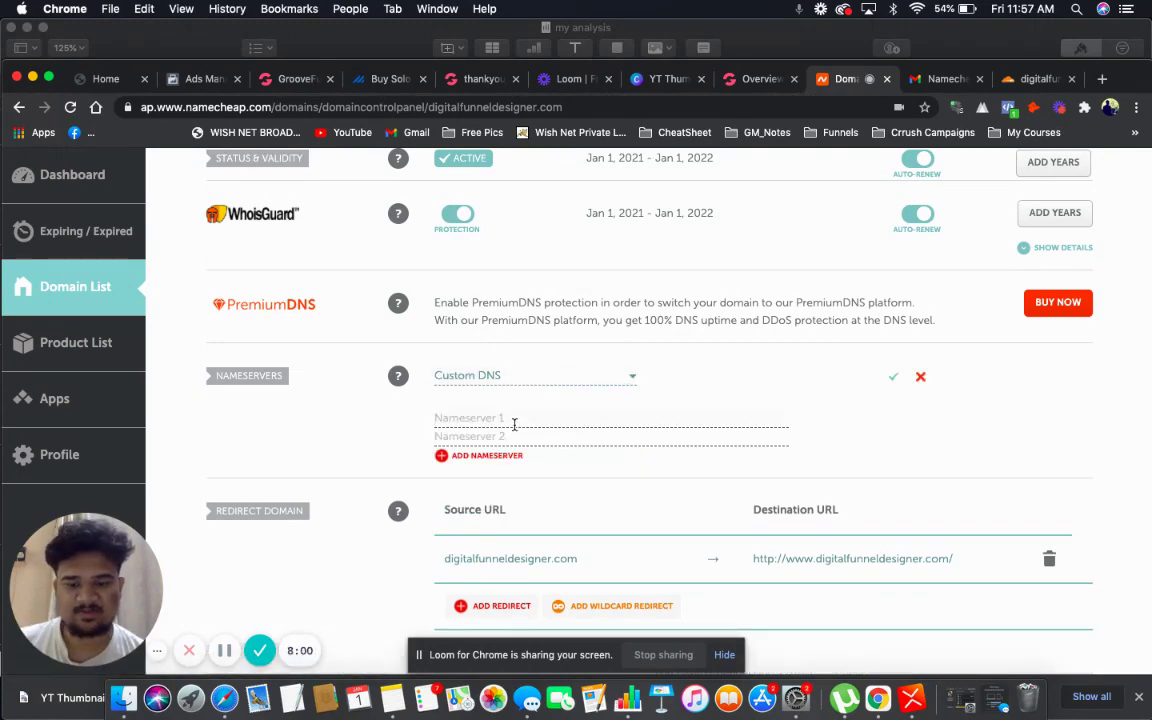
left_click(514, 424)
key("super+v")
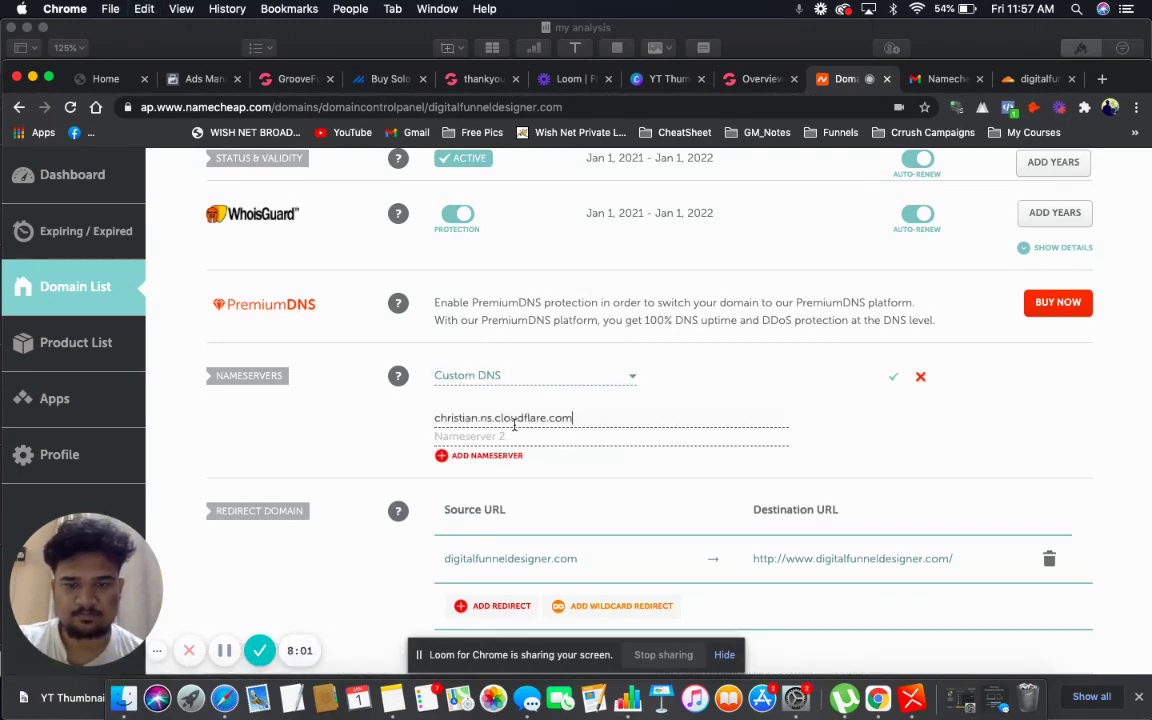
Add coraline.ns.cloudflare.com as the second nameserver and save the Custom DNS settings
left_click(1034, 79)
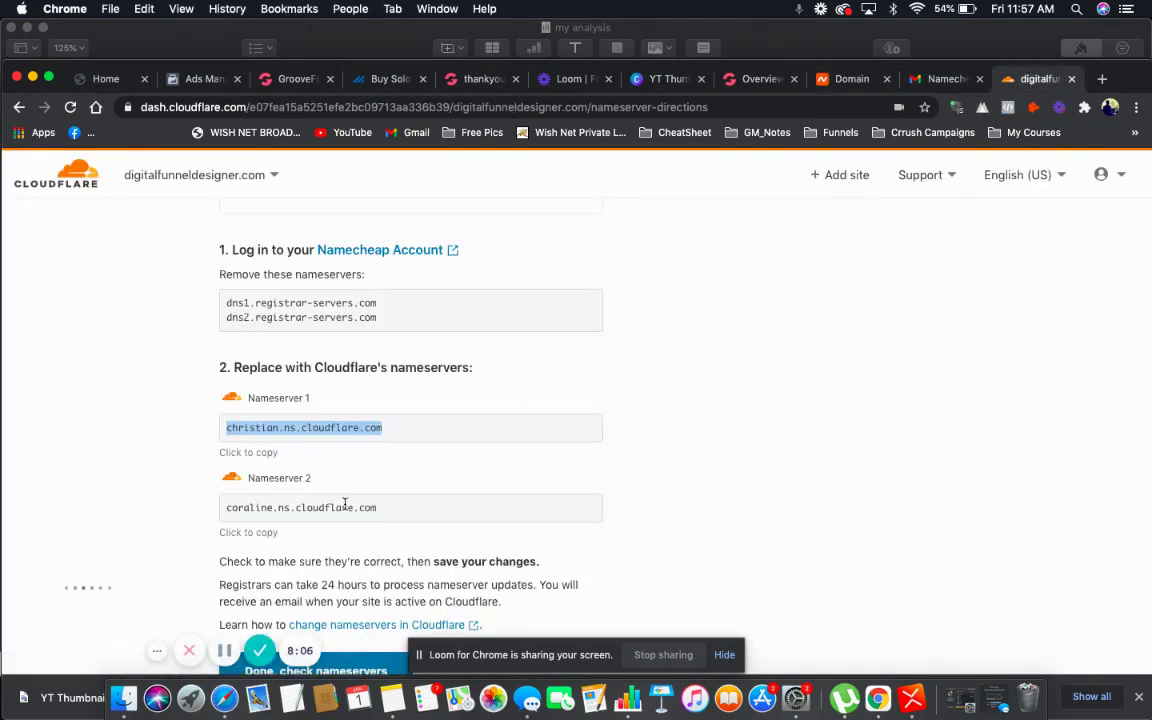
left_click(345, 507)
key("super+c")
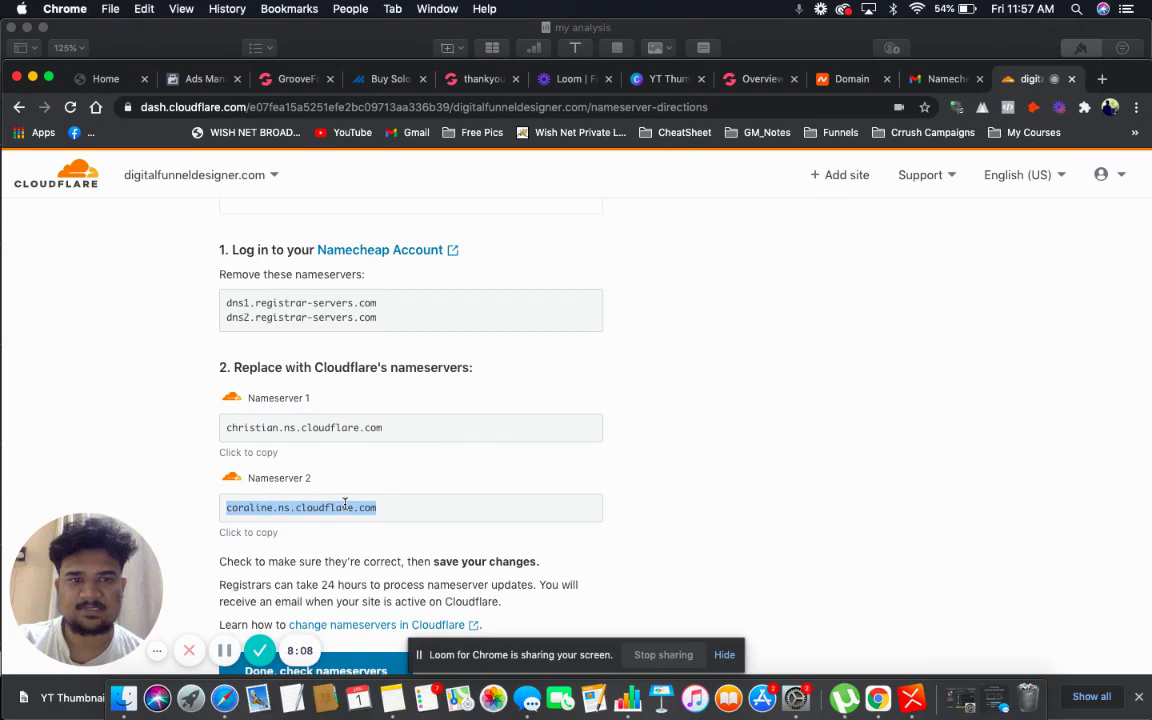
left_click(840, 84)
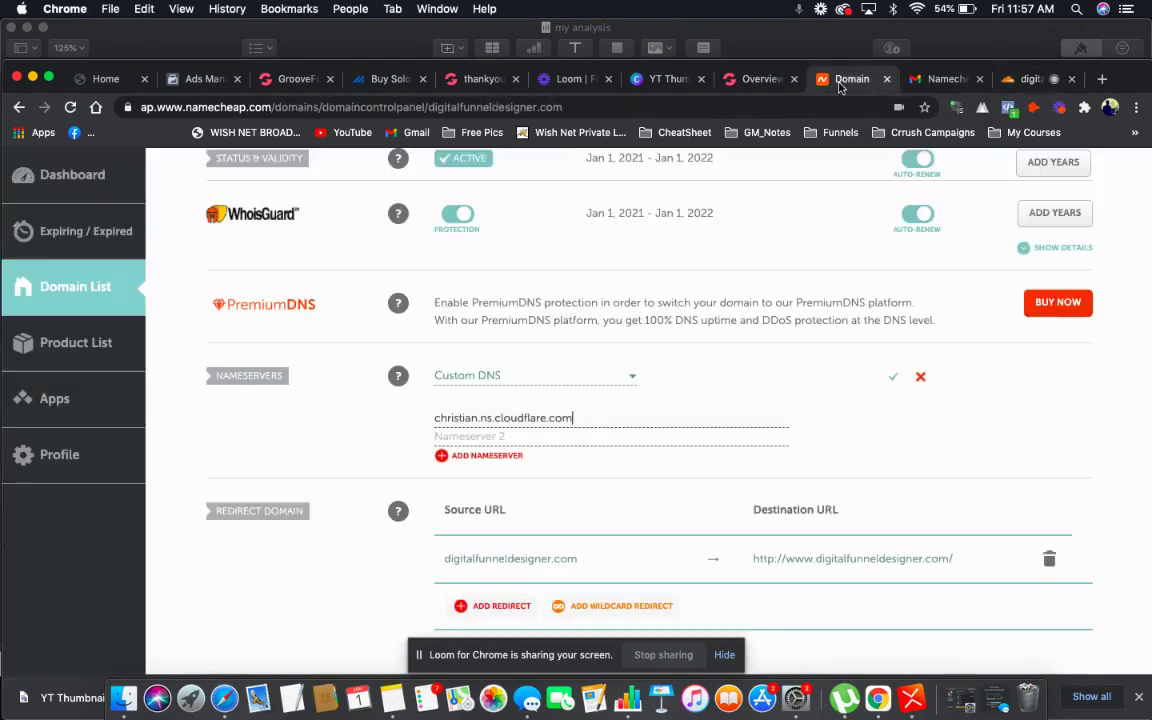
left_click(486, 437)
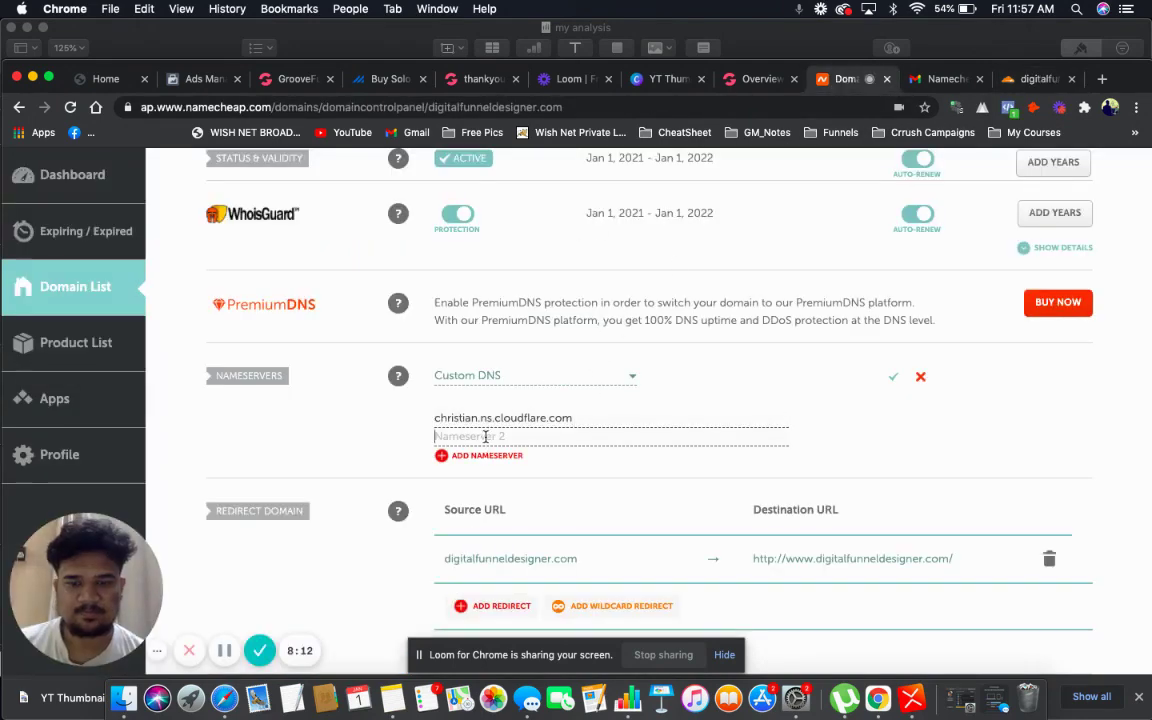
key("super+v")
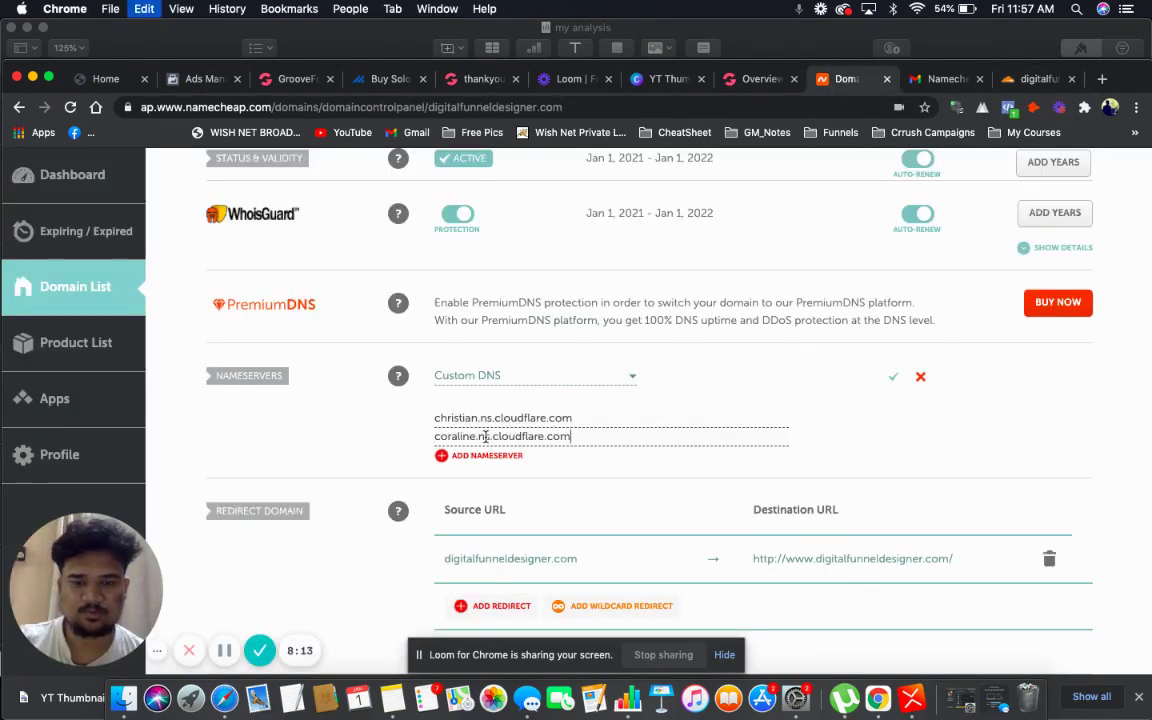
left_click(893, 379)
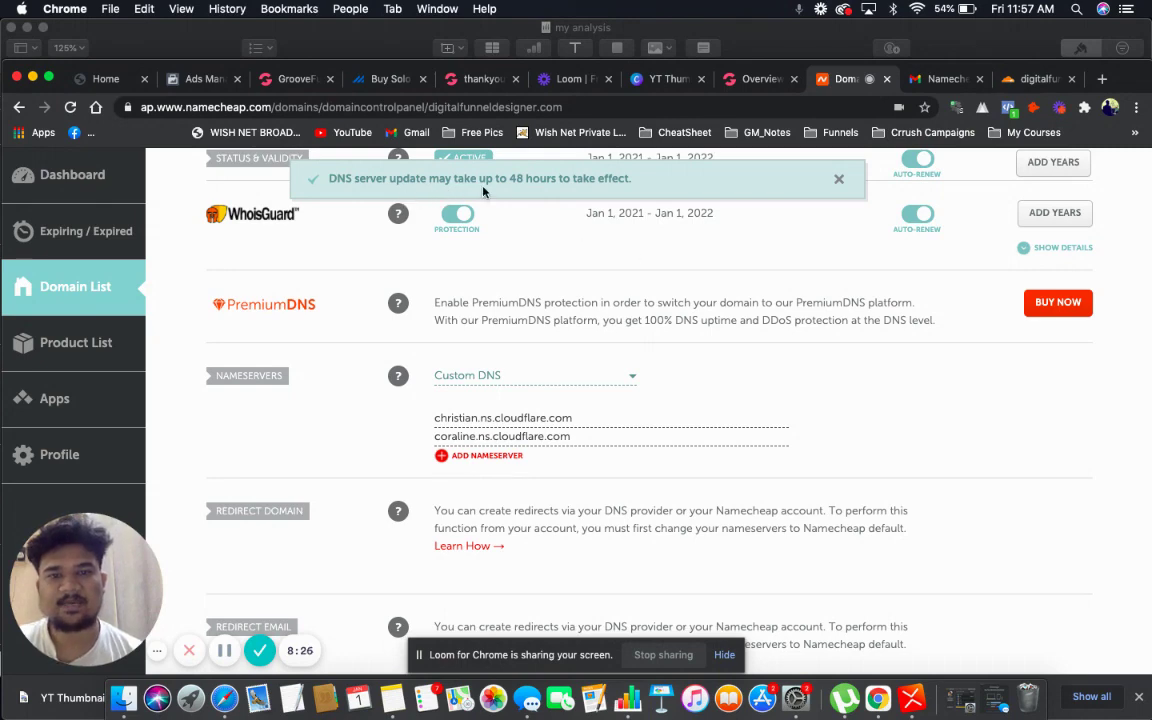
scroll(781, 384, "down", 5)
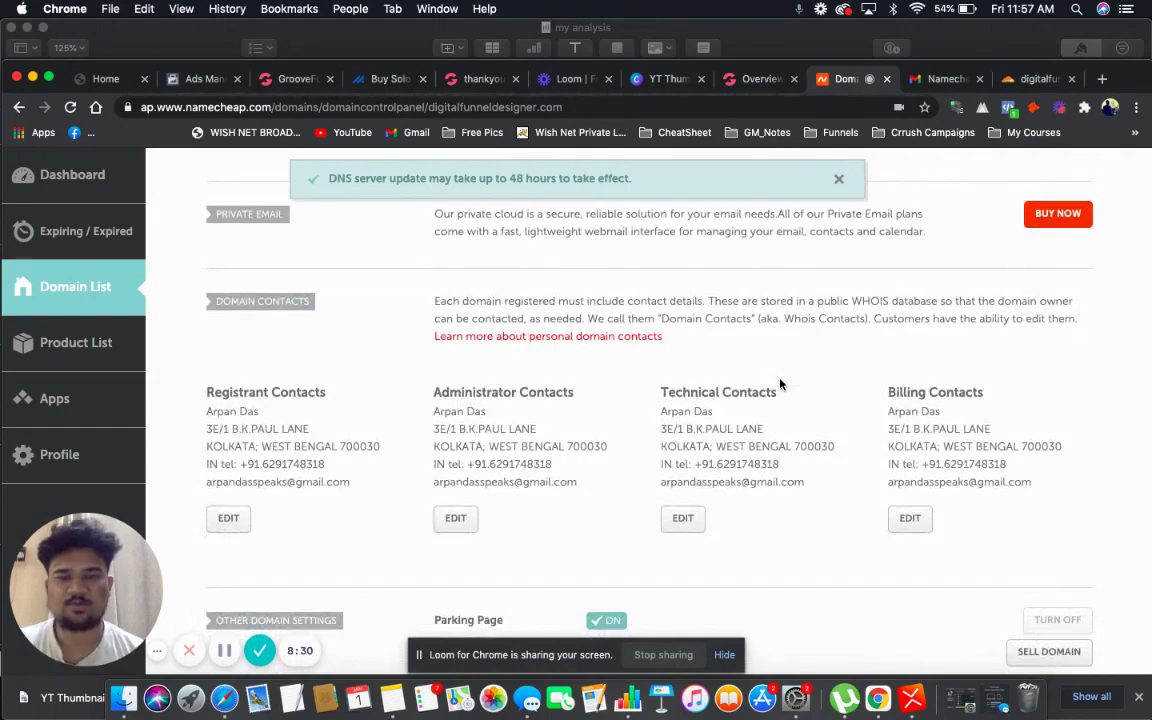
scroll(780, 380, "down", 3)
scroll(781, 384, "down", 3)
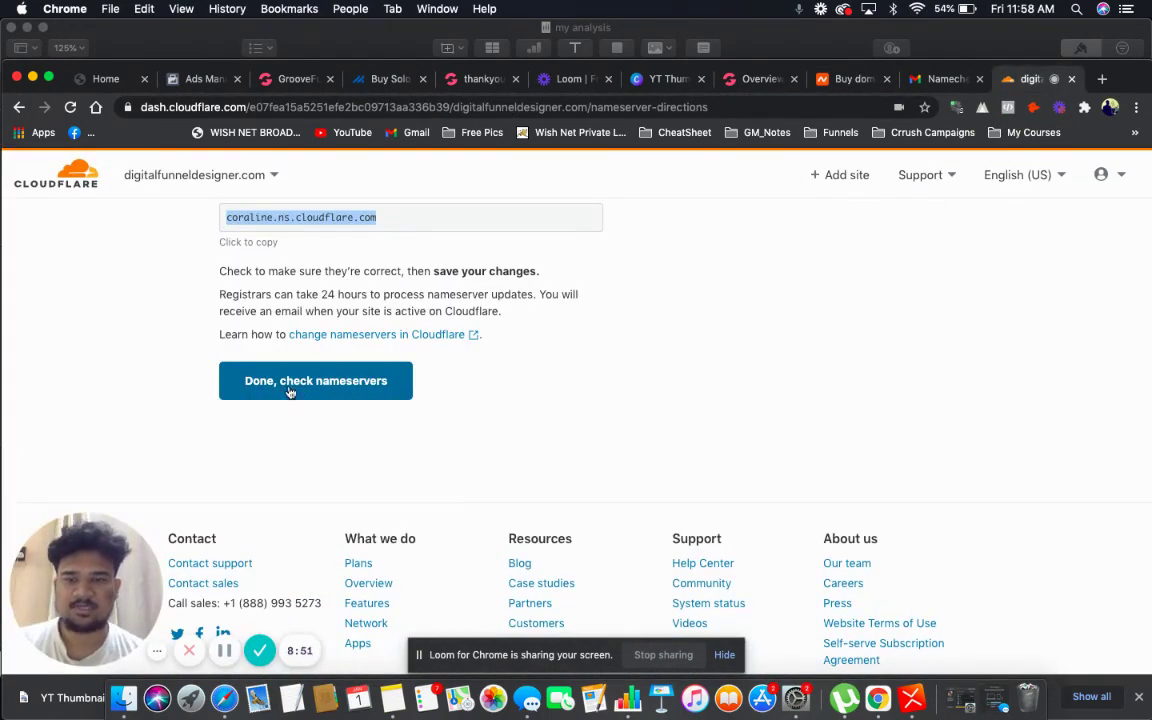
Confirm with 'Done, check nameservers' to reach digitalfunneldesigner.com's Quick Start Guide
left_click(325, 391)
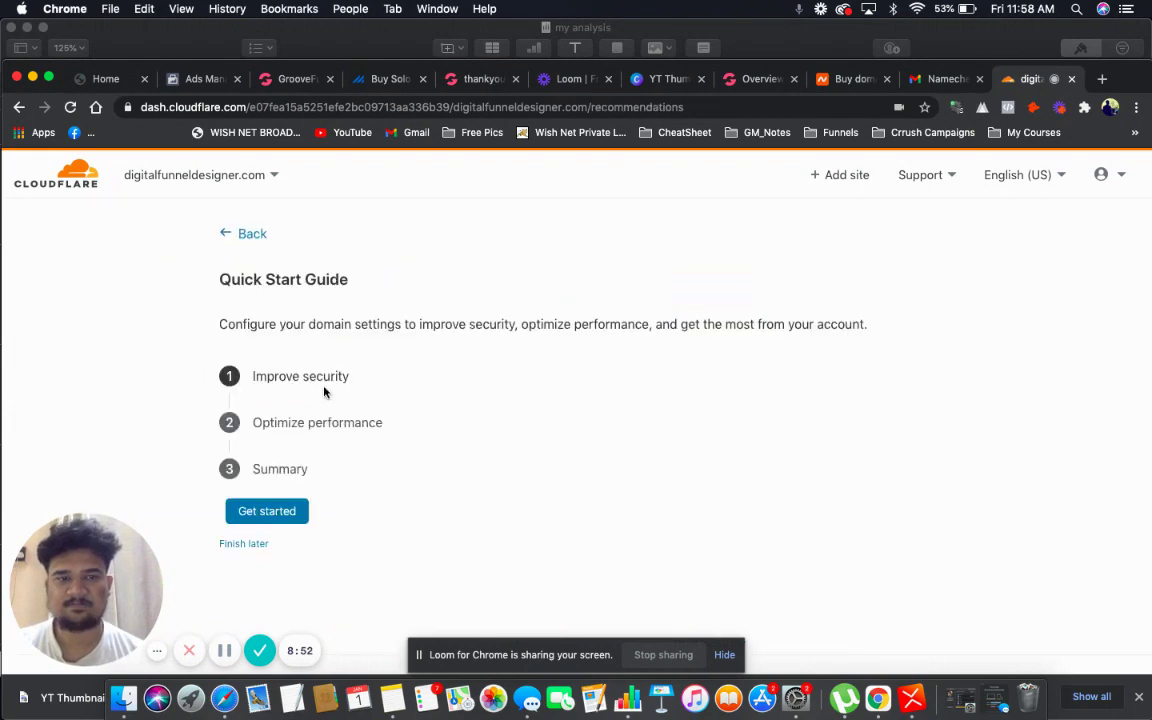
Turn on Always Use HTTPS under Improve security and save it
left_click(268, 385)
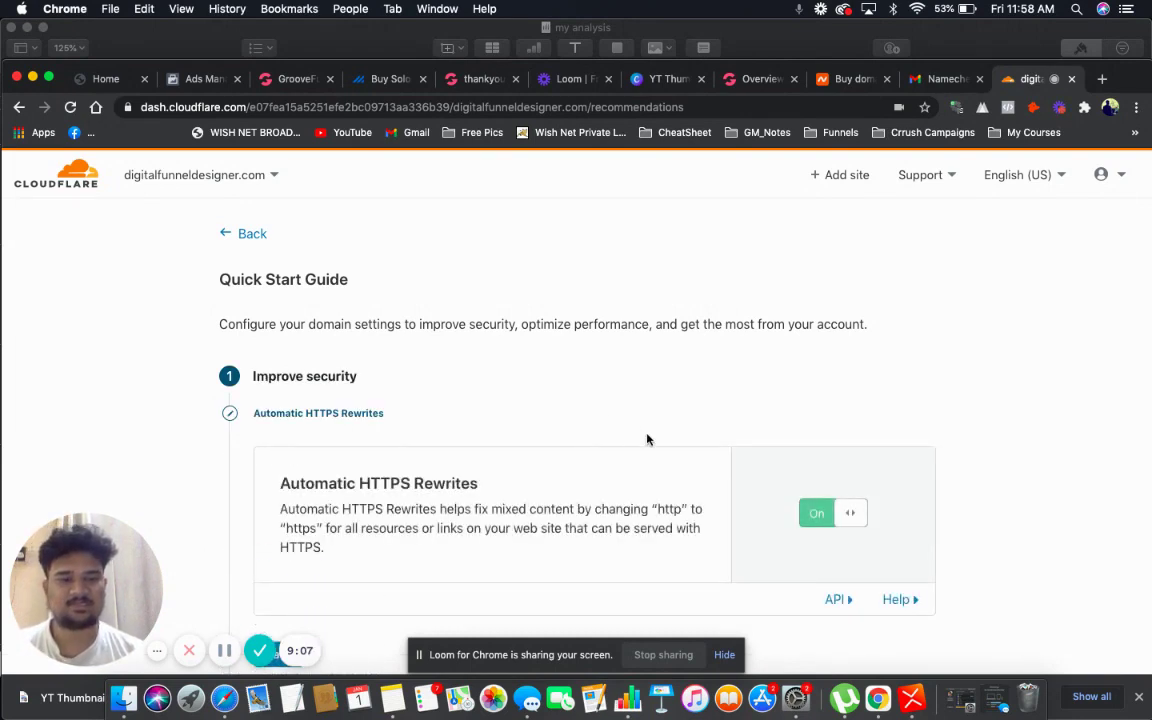
scroll(928, 411, "down", 3)
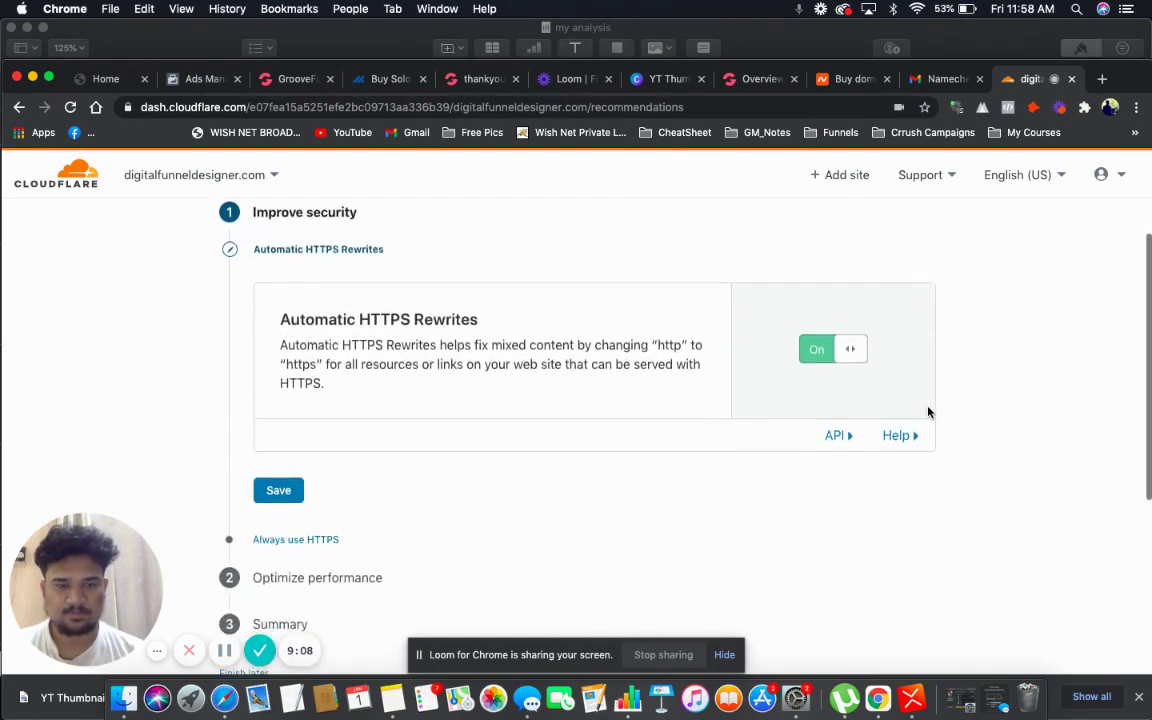
scroll(928, 411, "down", 1)
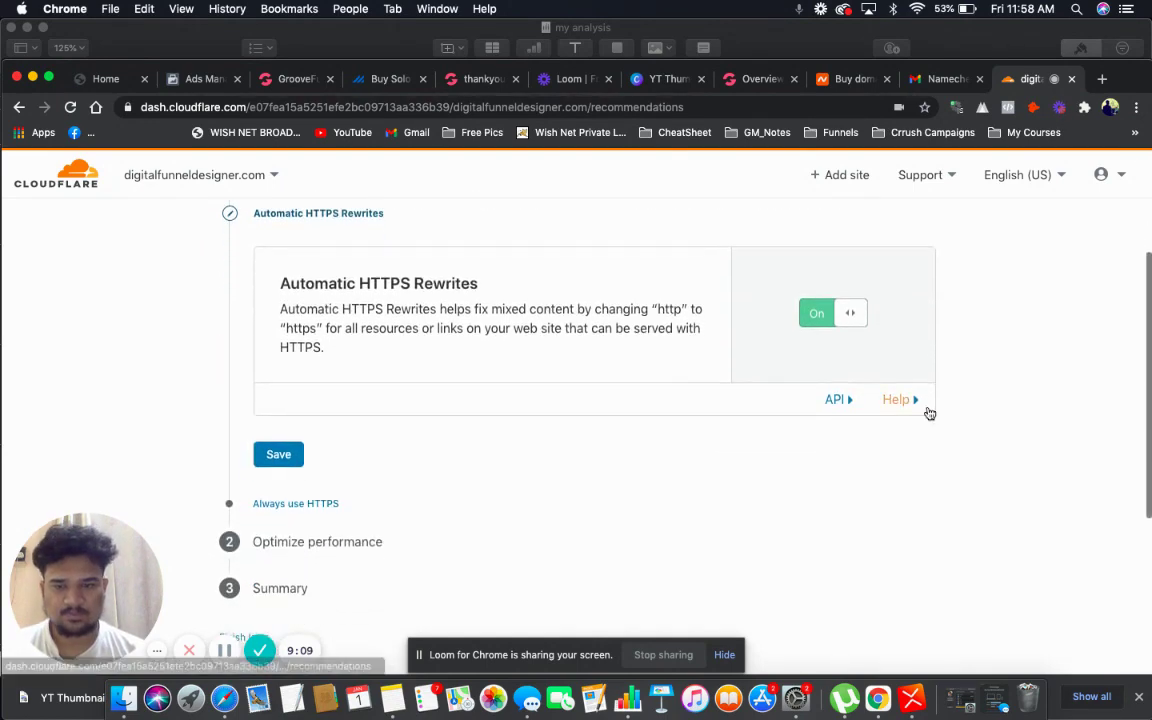
left_click(310, 505)
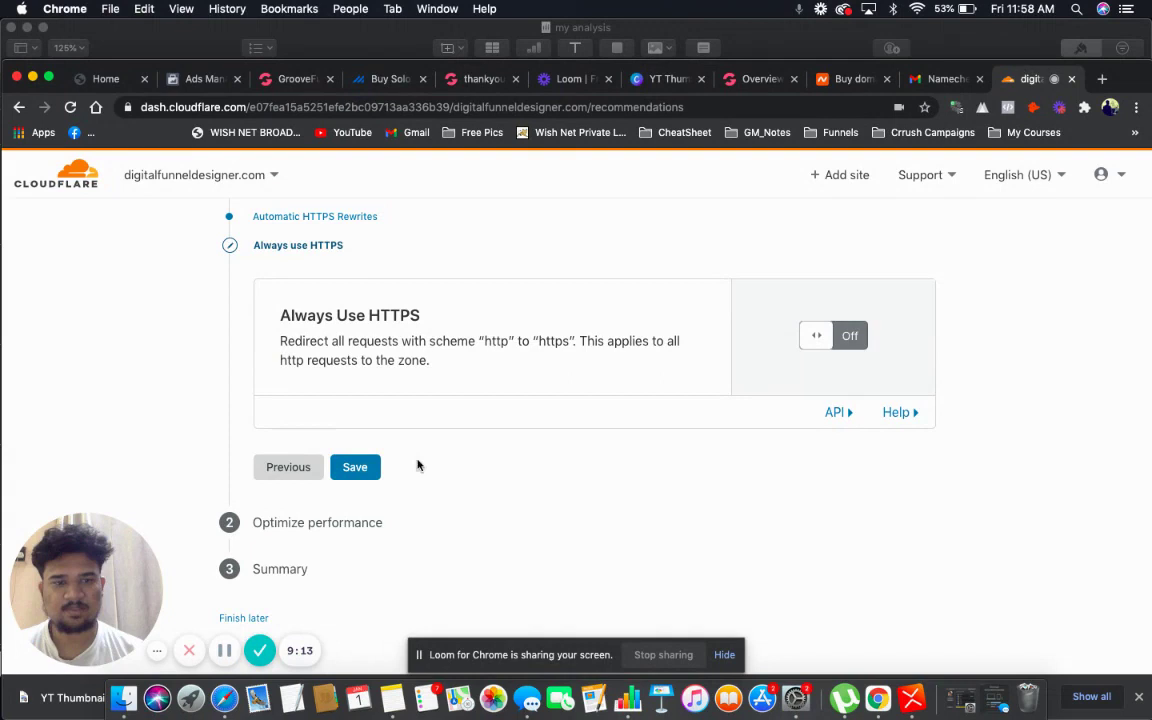
left_click(843, 340)
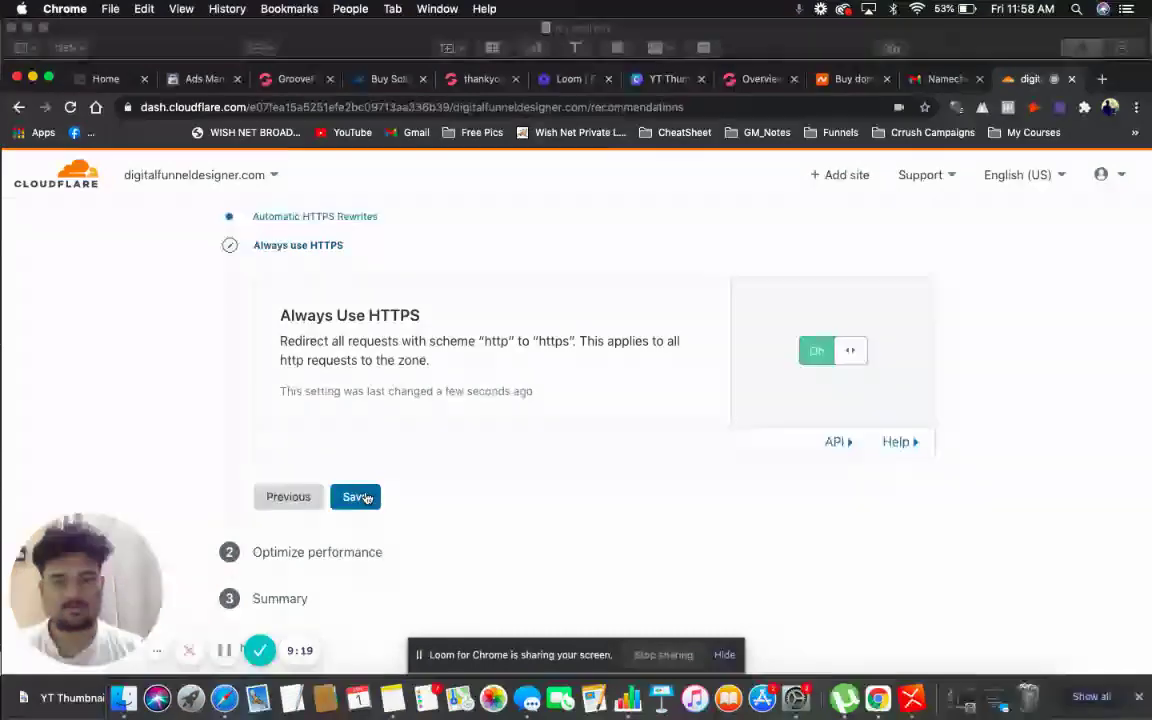
left_click(365, 497)
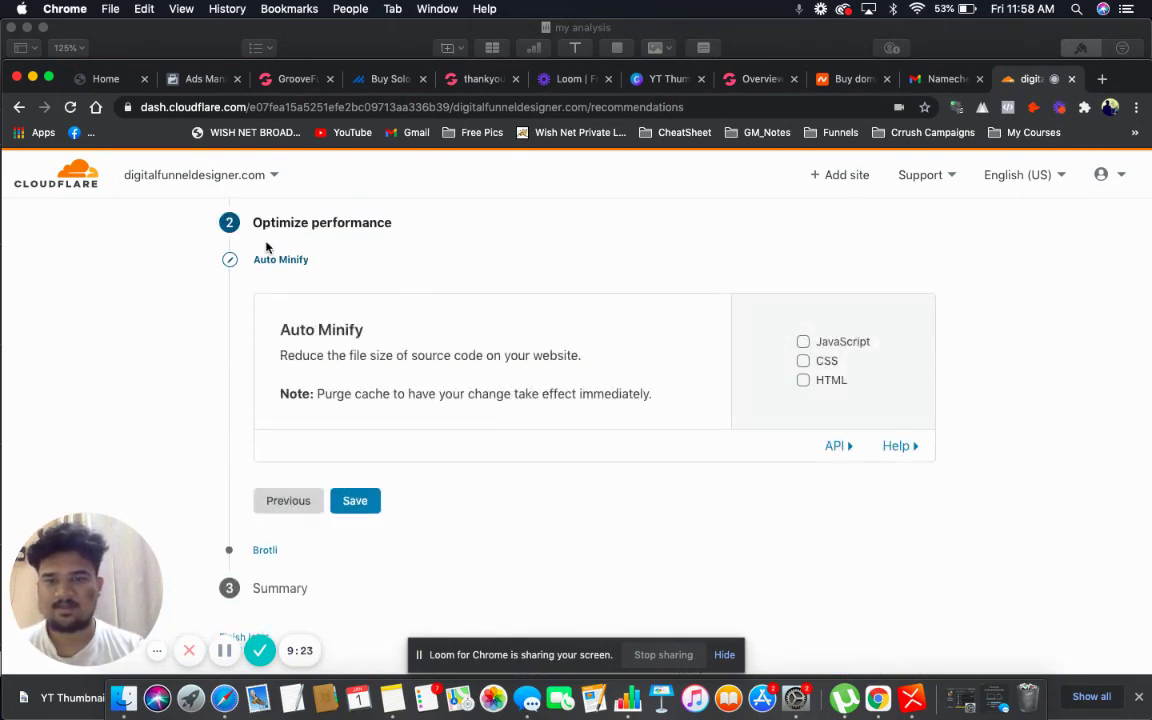
Go through the Brotli and Summary steps, then finish the Quick Start Guide
scroll(577, 400, "down", 1)
scroll(560, 405, "down", 3)
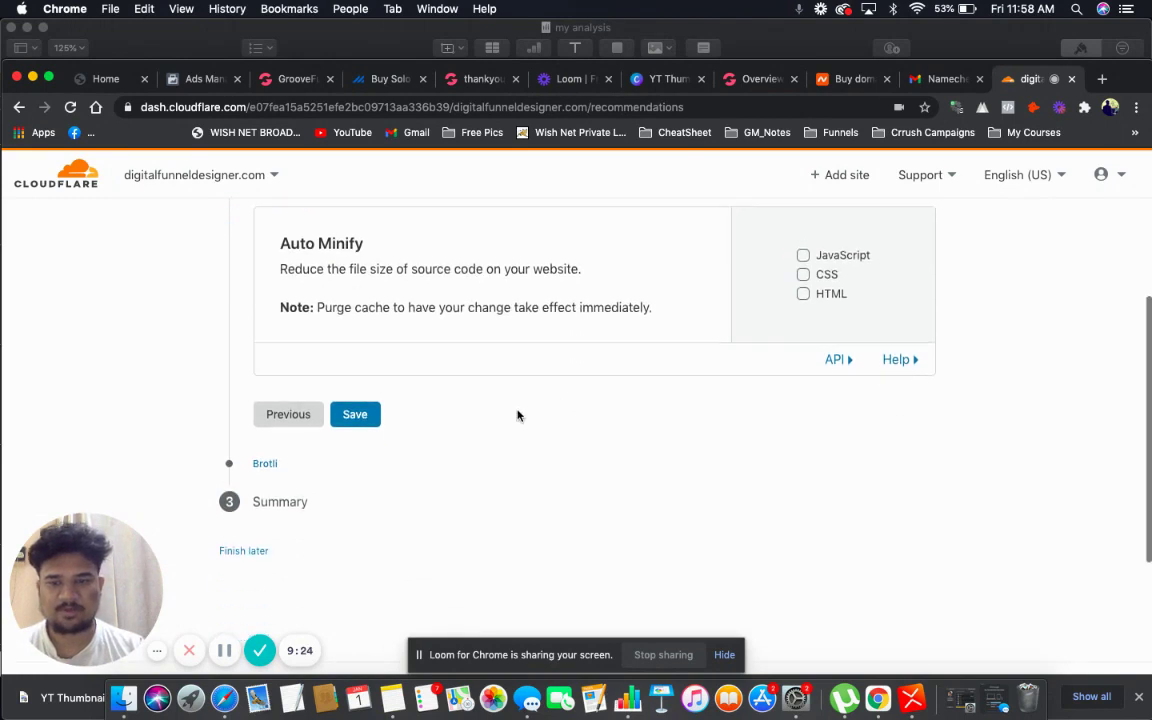
left_click(266, 465)
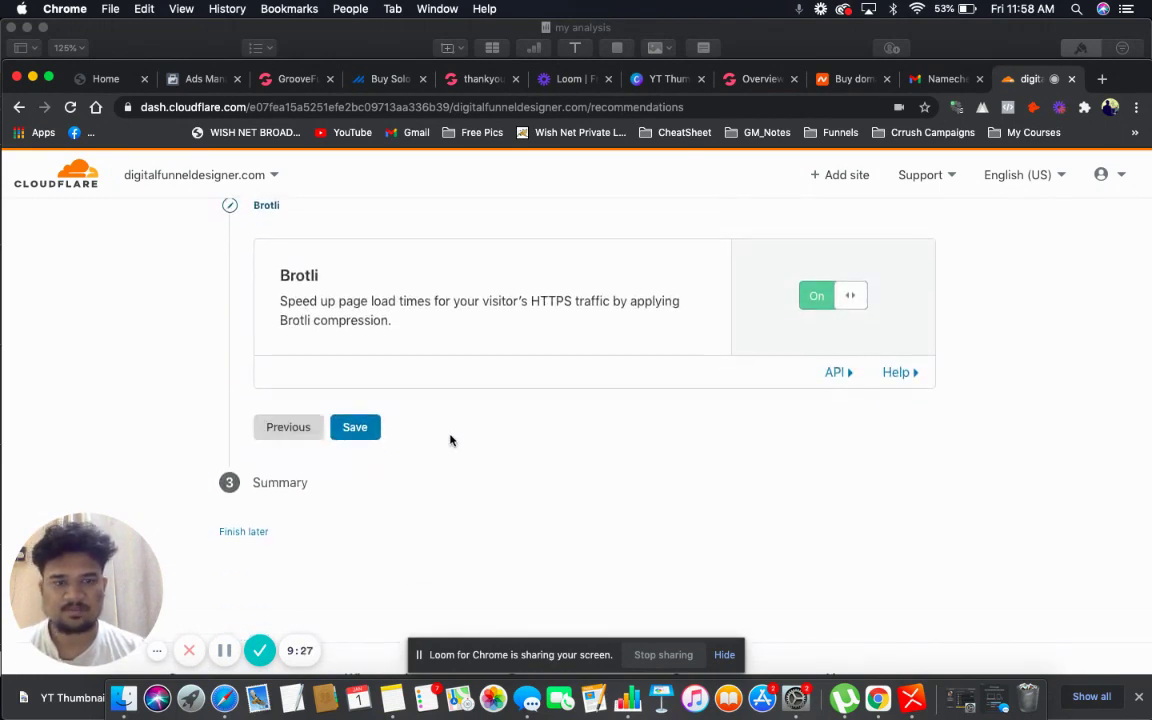
scroll(450, 440, "down", 2)
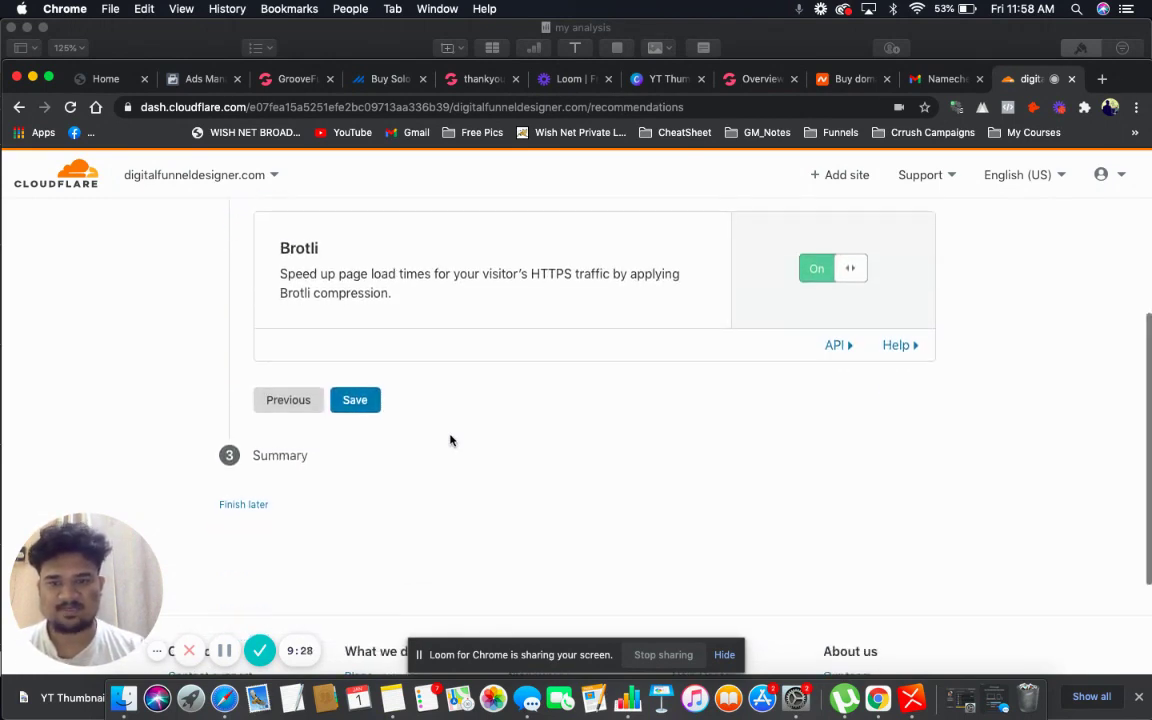
left_click(284, 456)
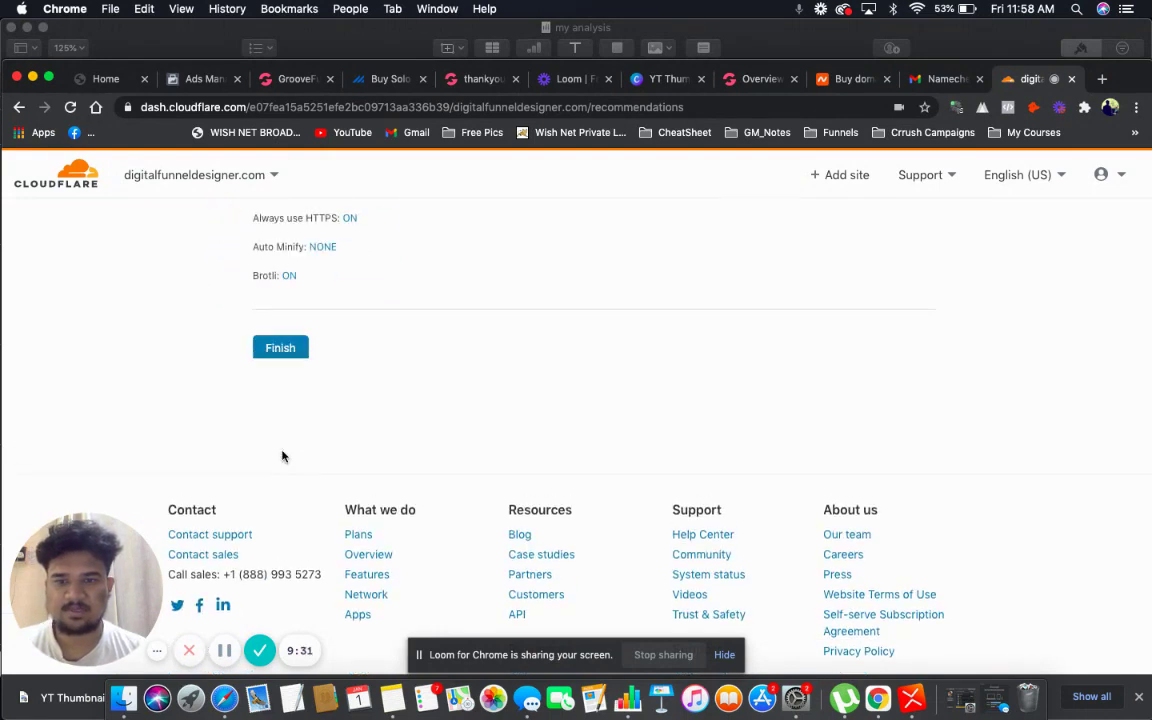
scroll(418, 427, "up", 2)
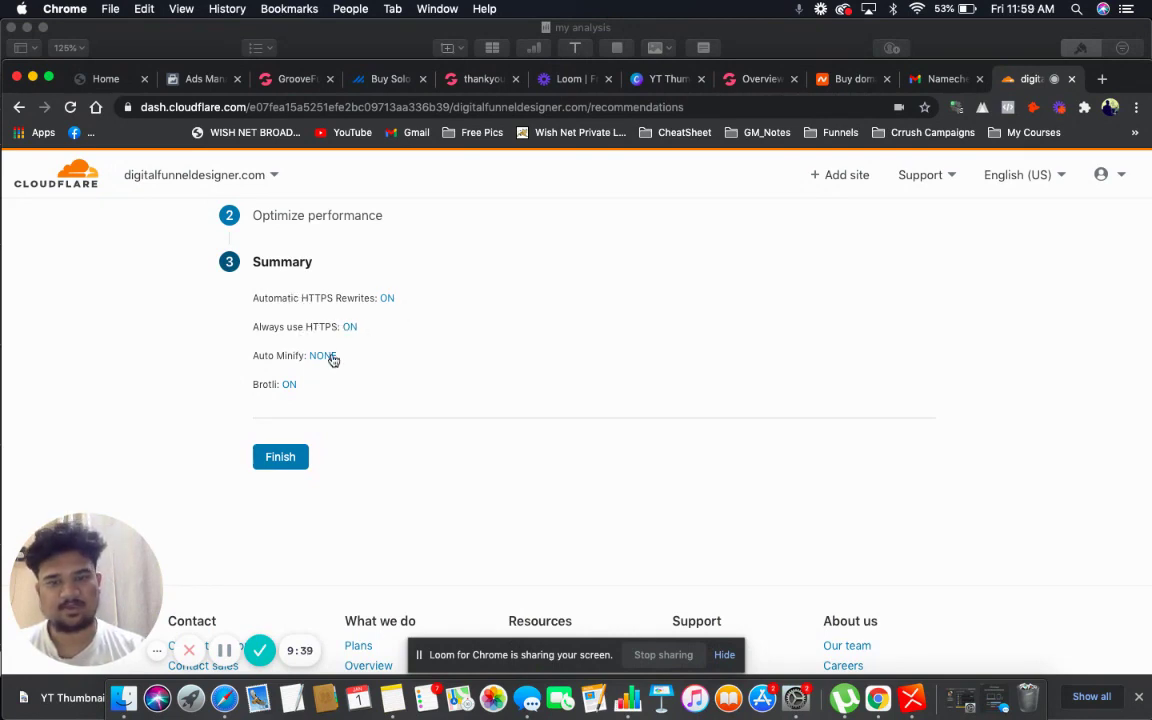
left_click(277, 455)
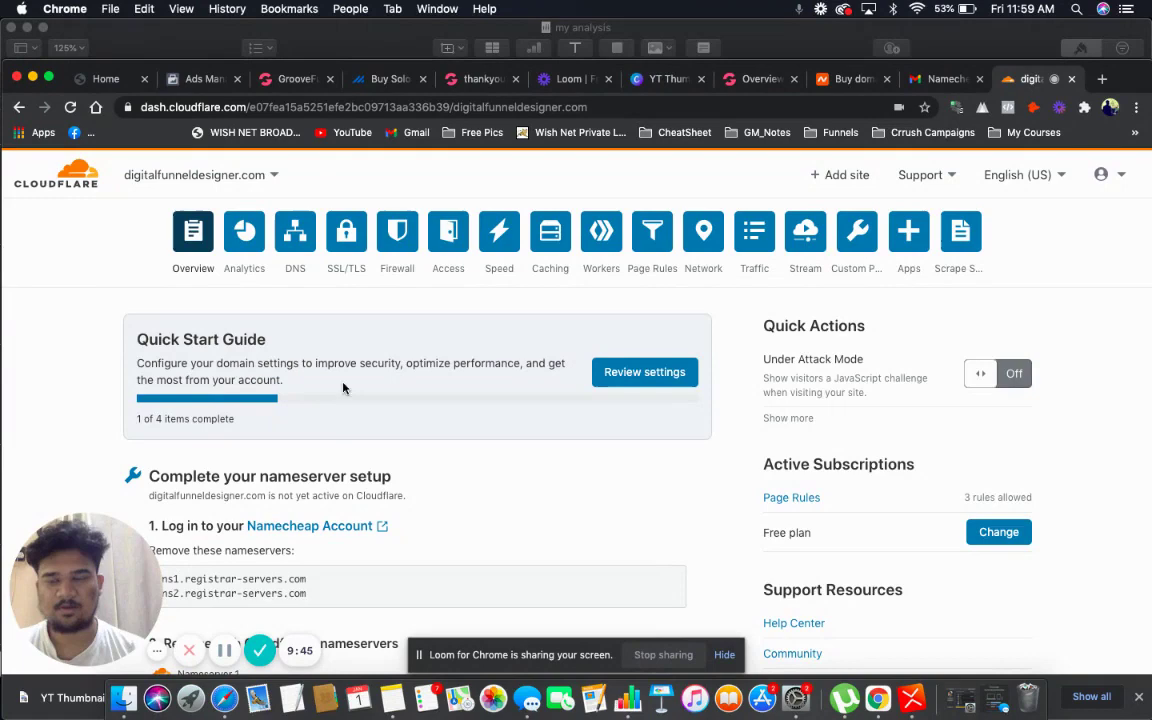
From the account home, pick digitalfunneldesigner.com and view its DNS records
left_click(77, 174)
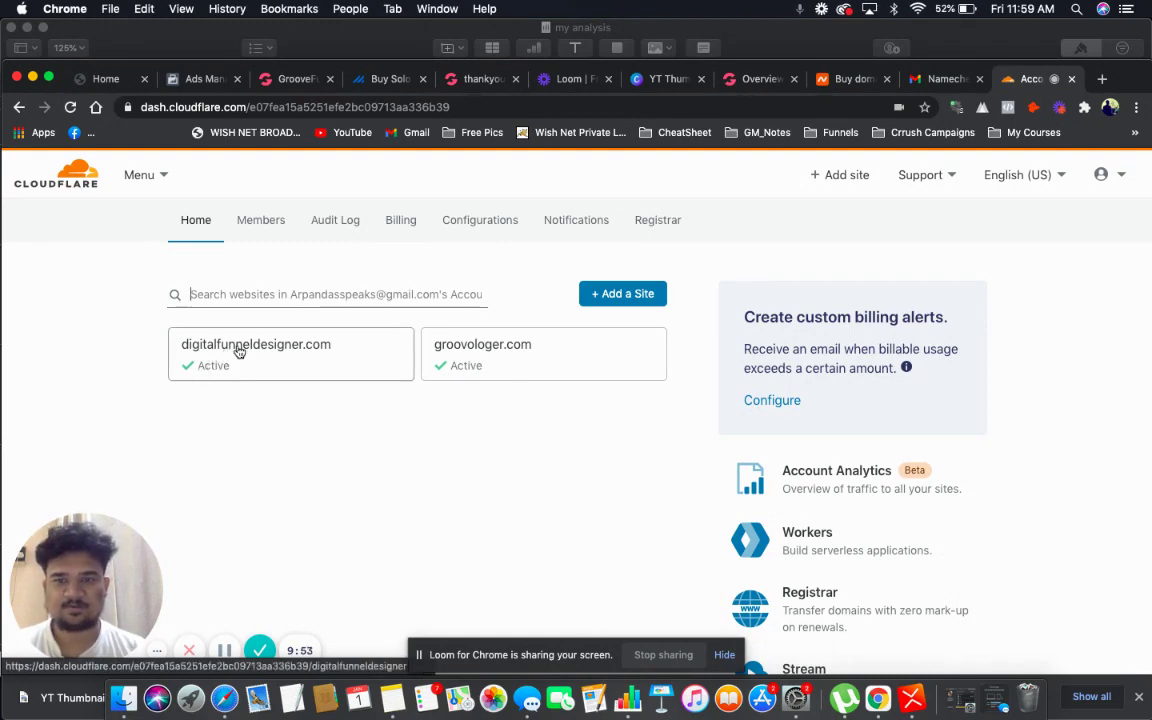
left_click(238, 348)
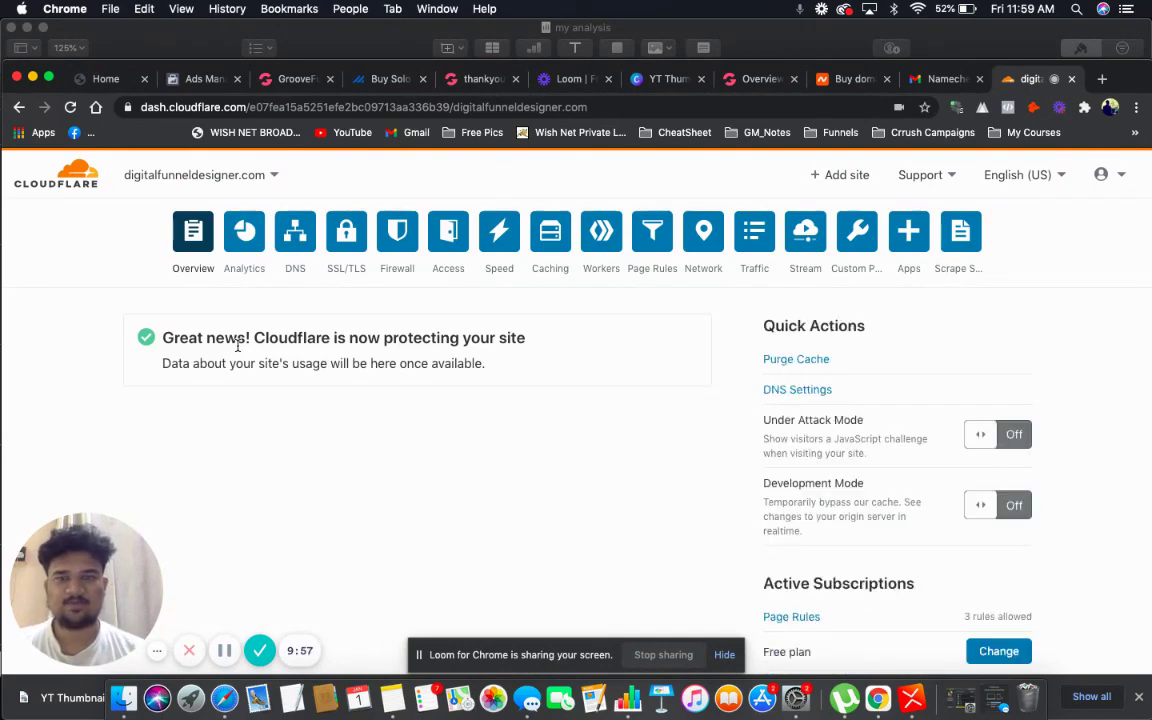
left_click(296, 235)
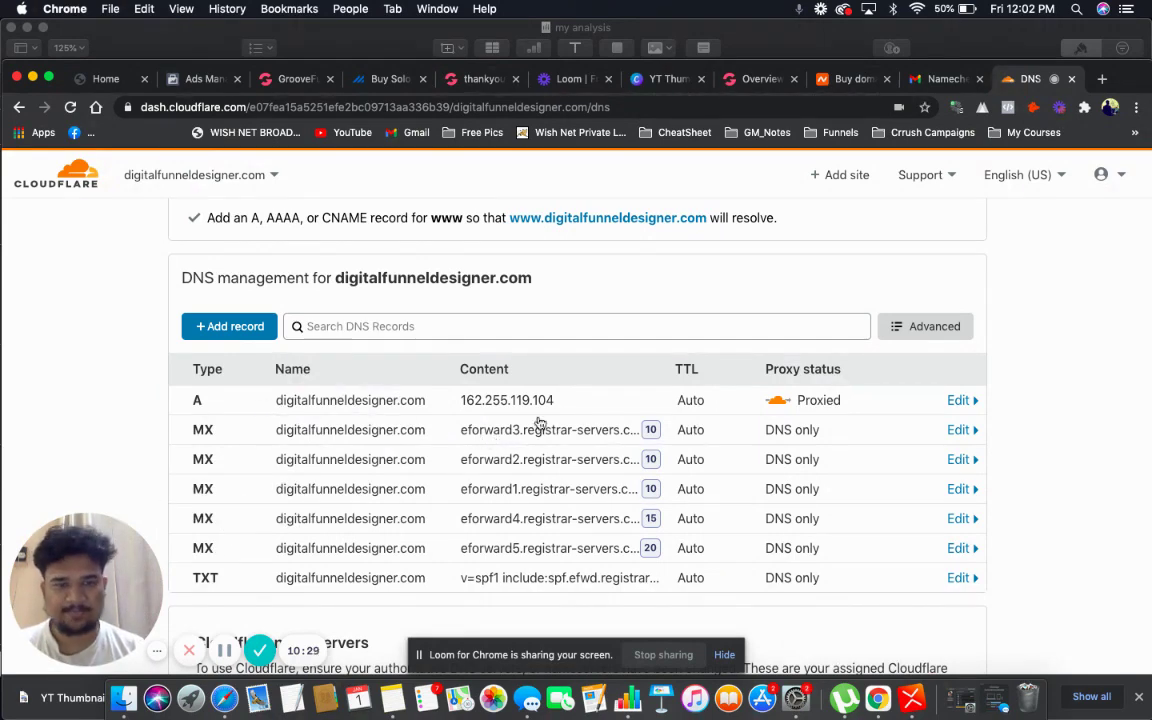
Delete the proxied A record to 162.255.119.104 and confirm the deletion
left_click(963, 401)
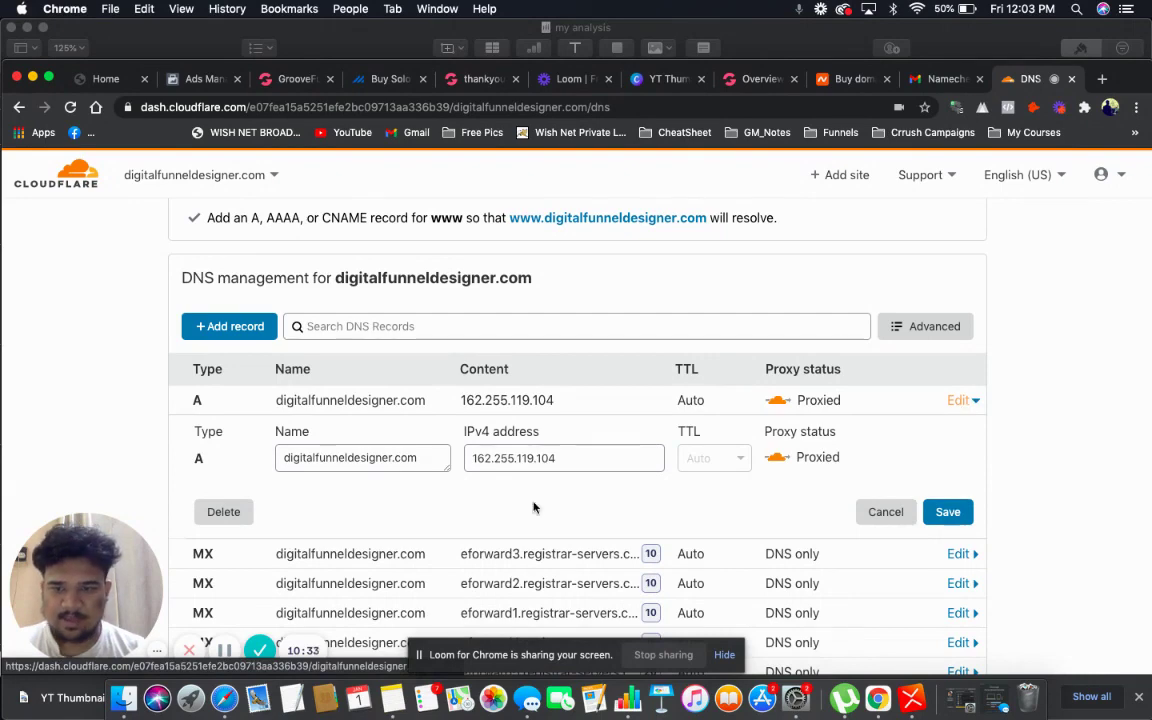
left_click(213, 512)
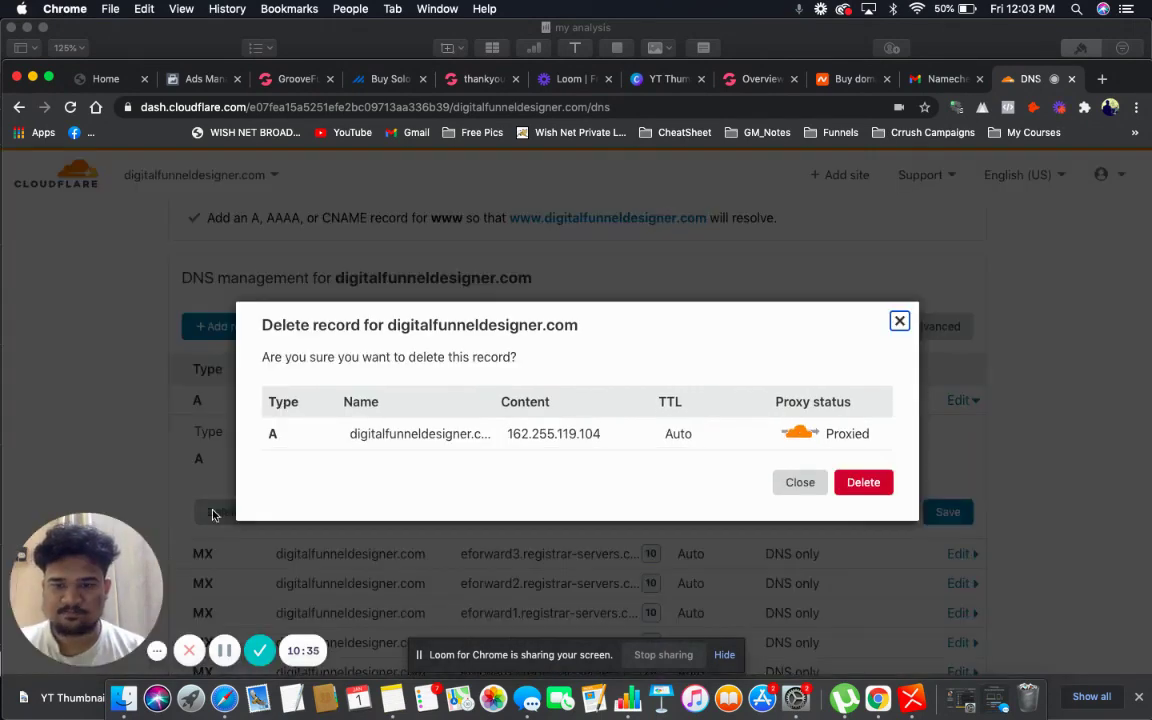
left_click(866, 483)
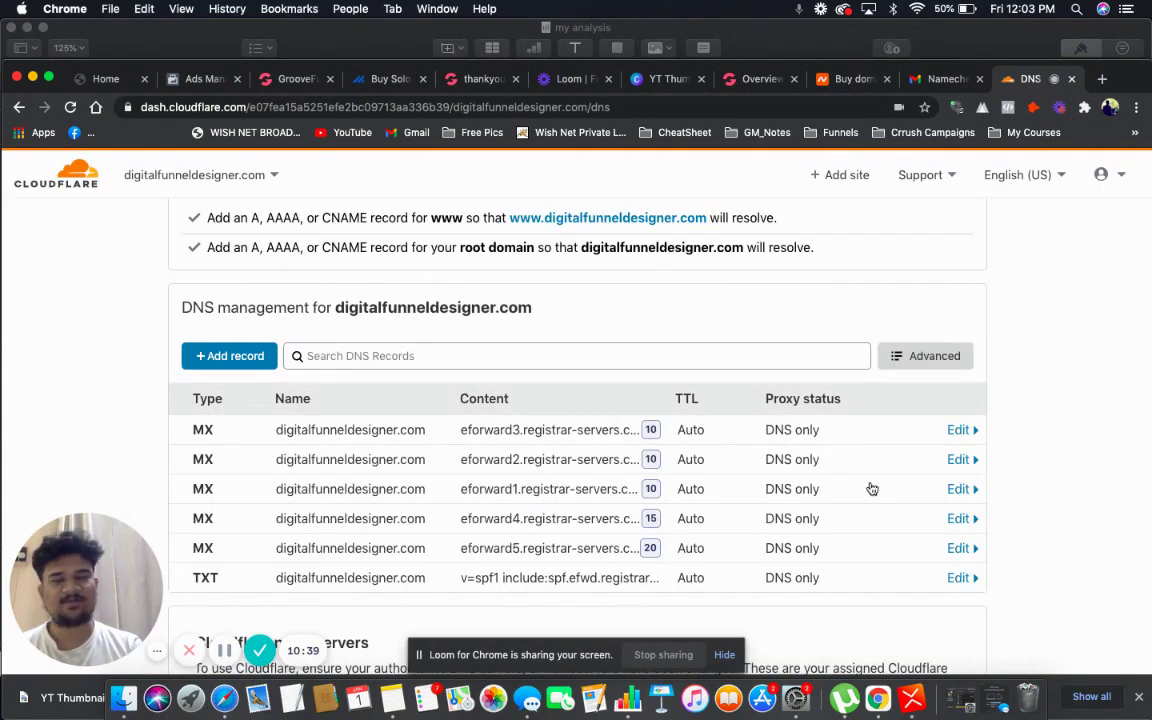
Add a CNAME record named @ targeting host10.groovepages.com and save it
left_click(229, 356)
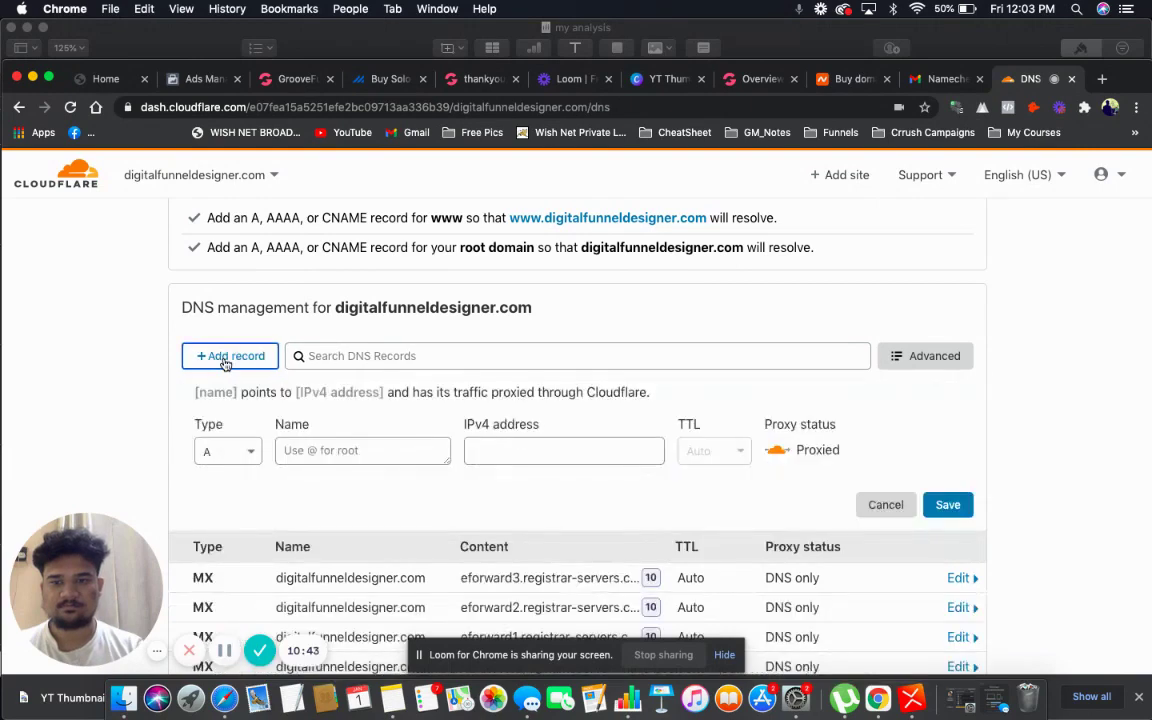
left_click(226, 455)
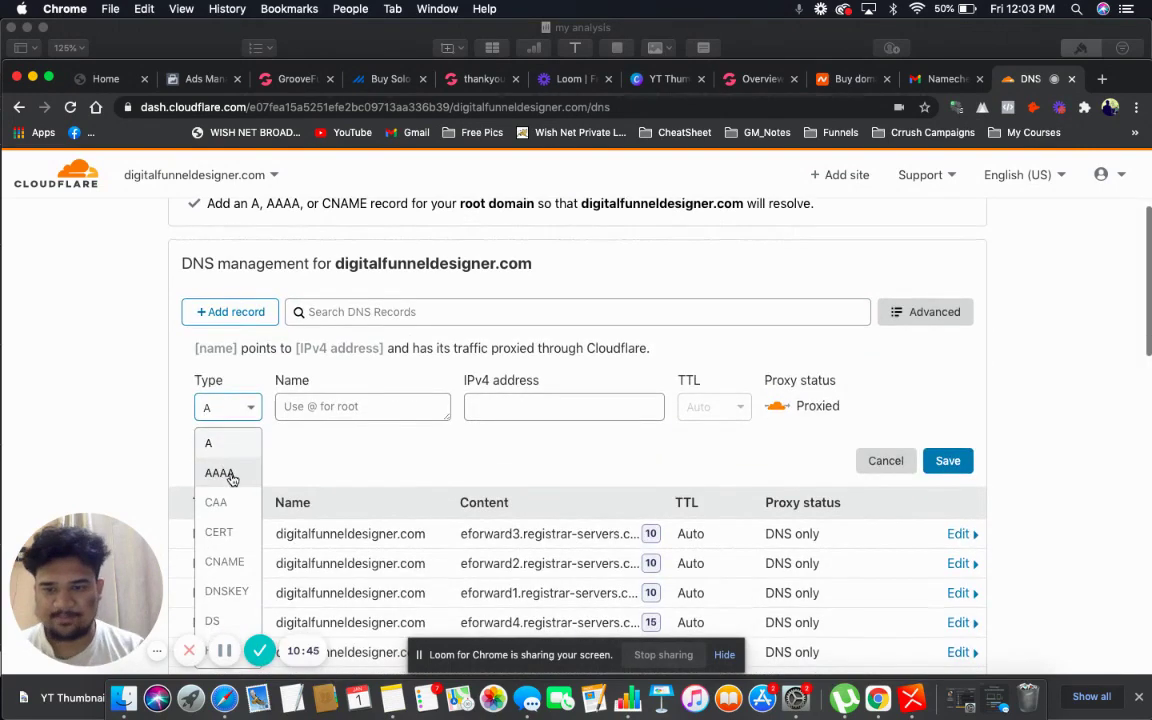
left_click(224, 562)
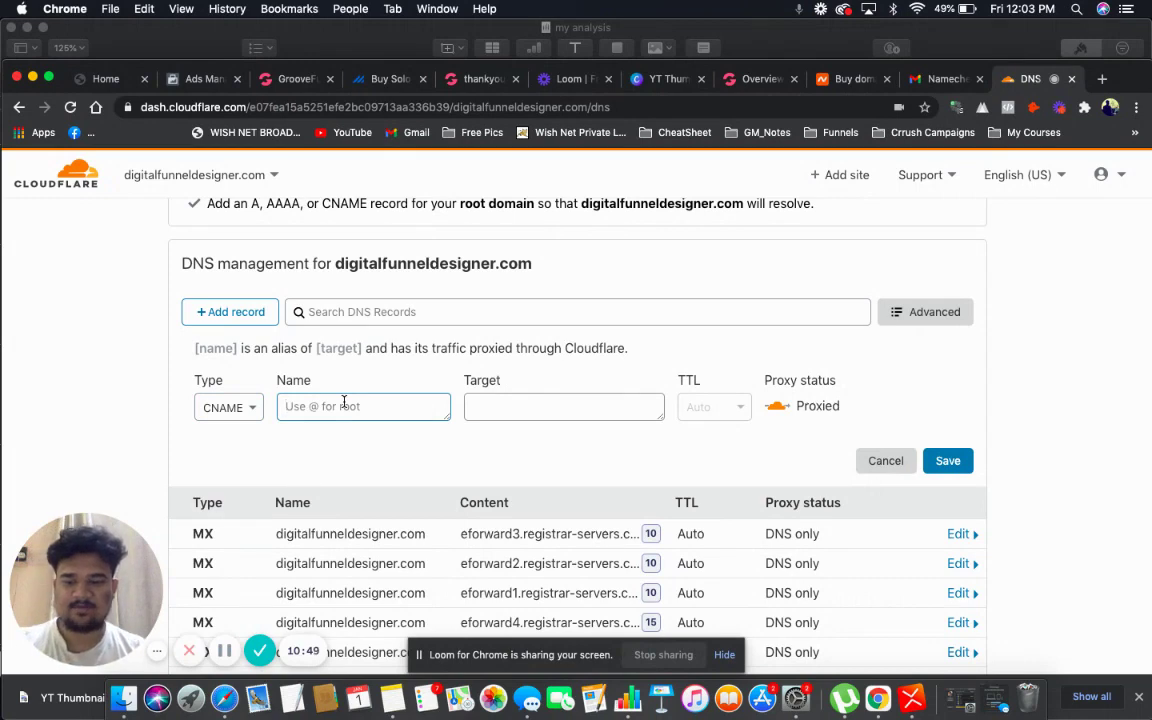
type("@")
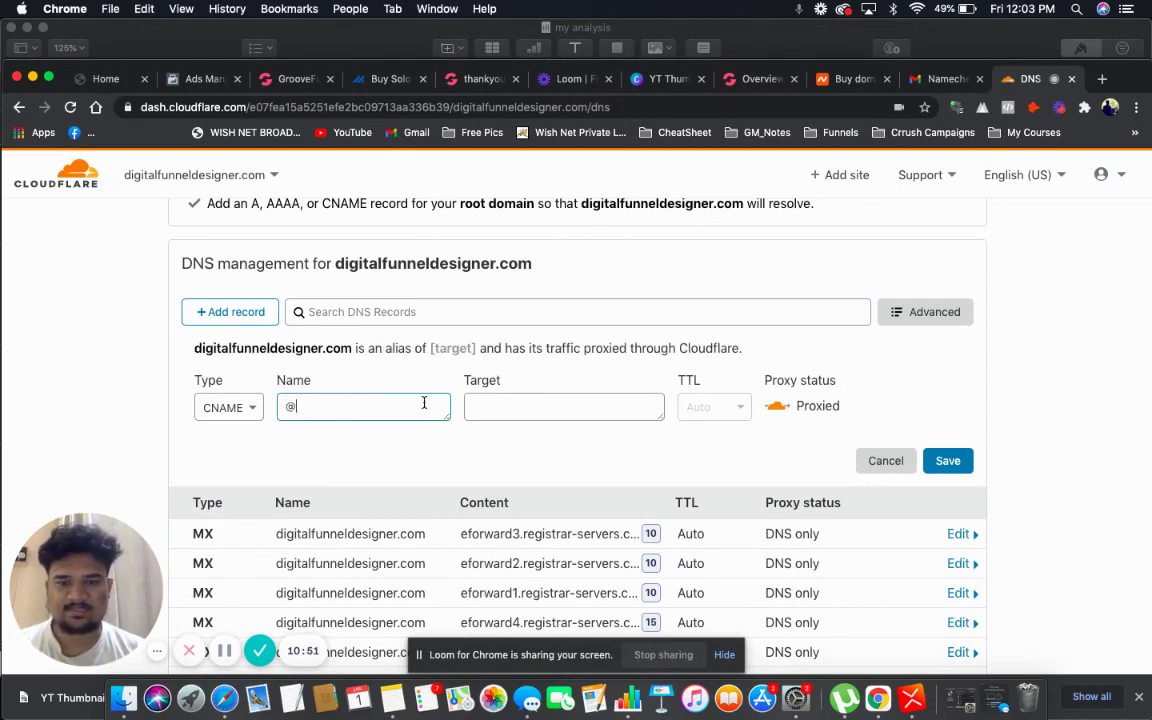
left_click(497, 410)
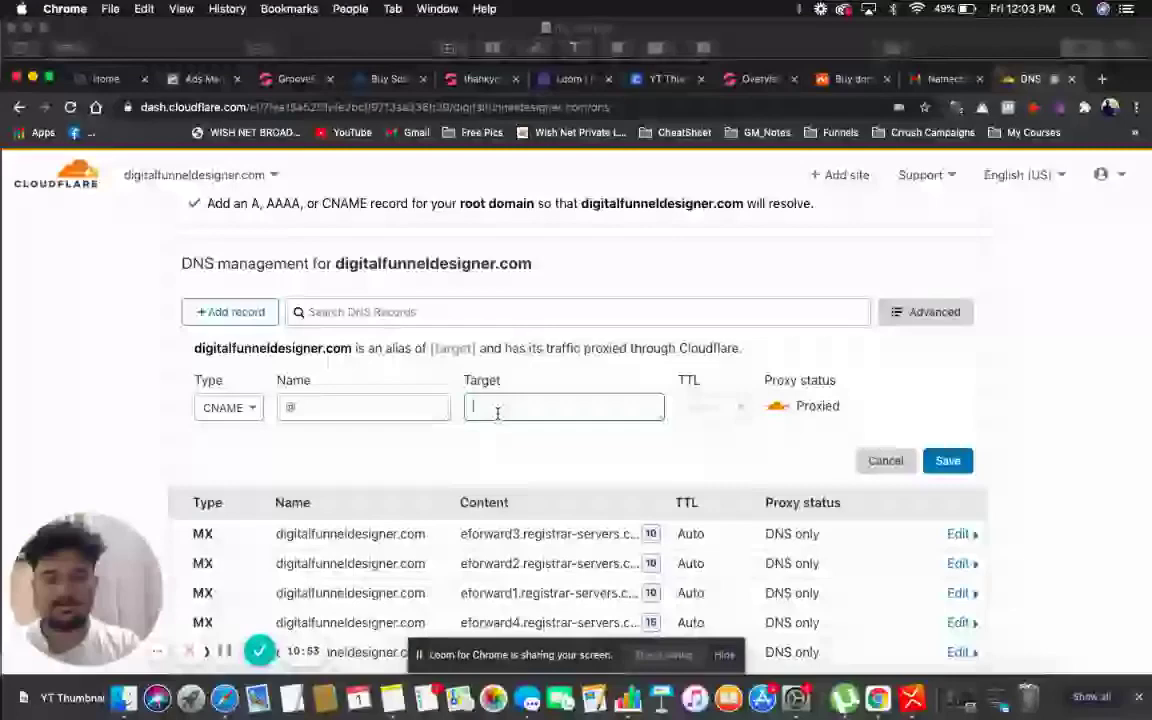
type("host10")
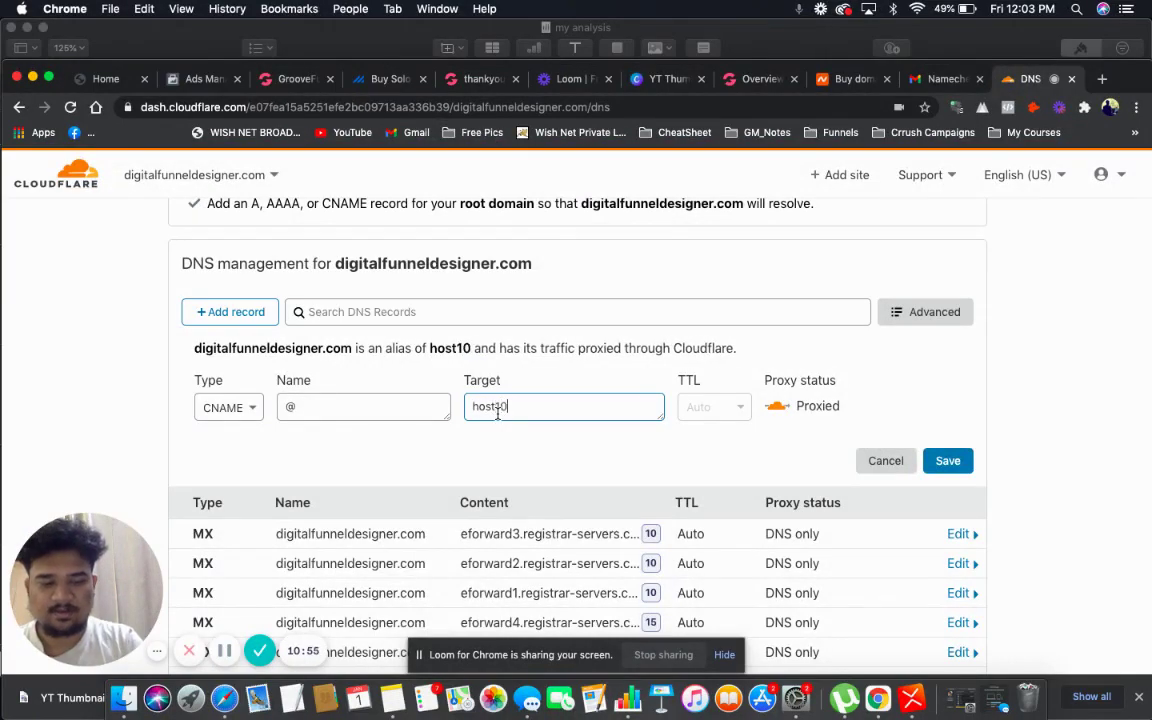
type(".groo")
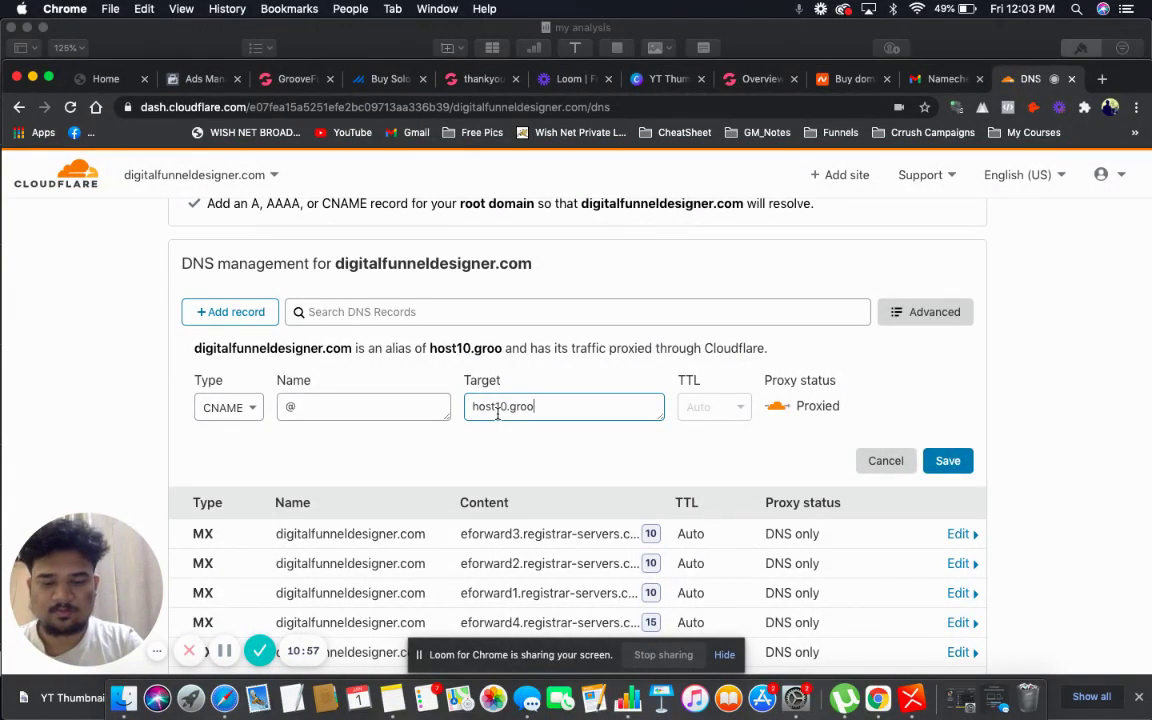
type("vepages")
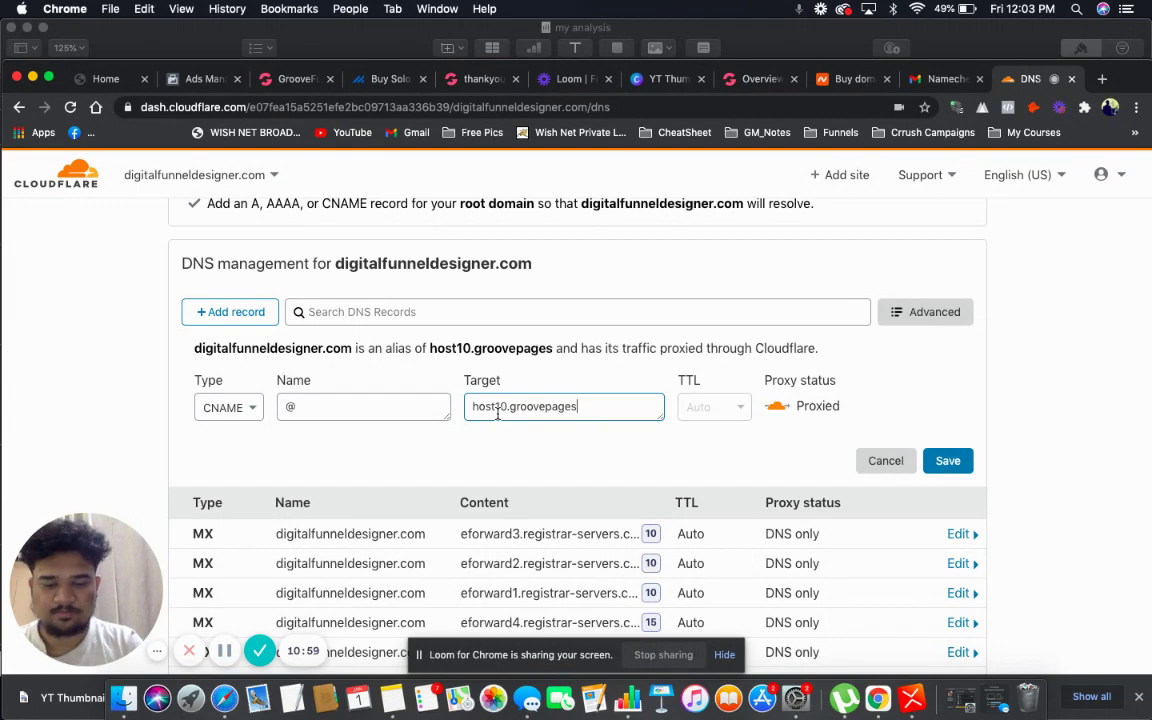
type(".com")
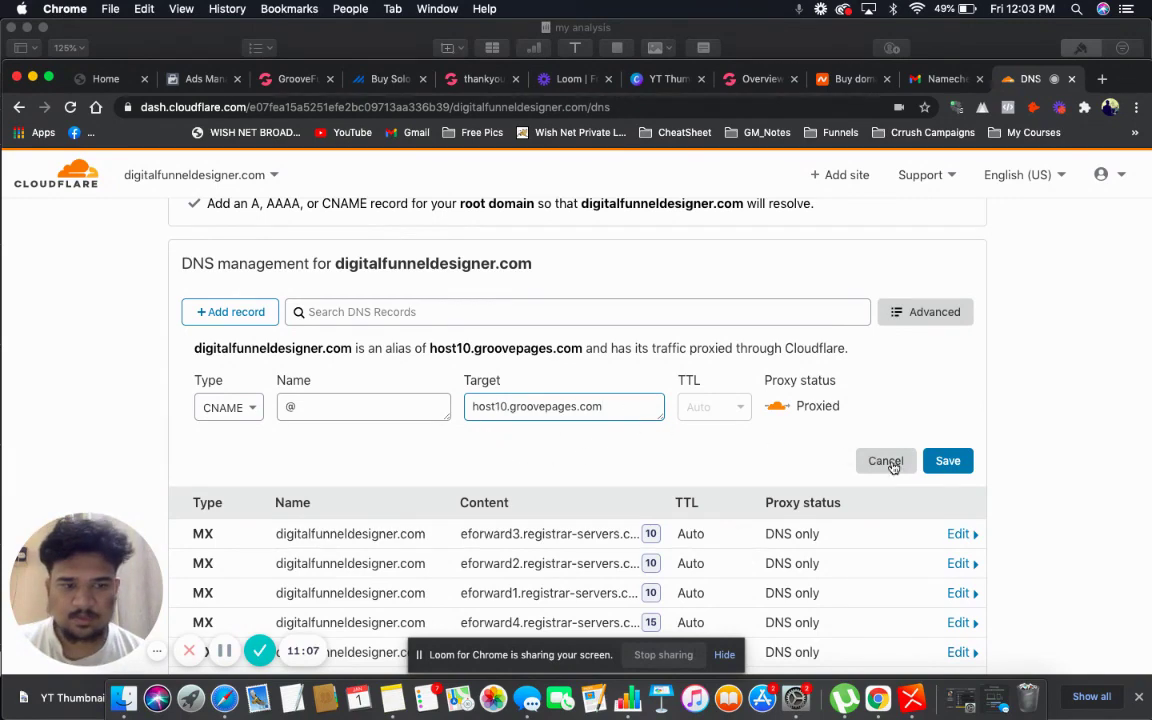
left_click(950, 461)
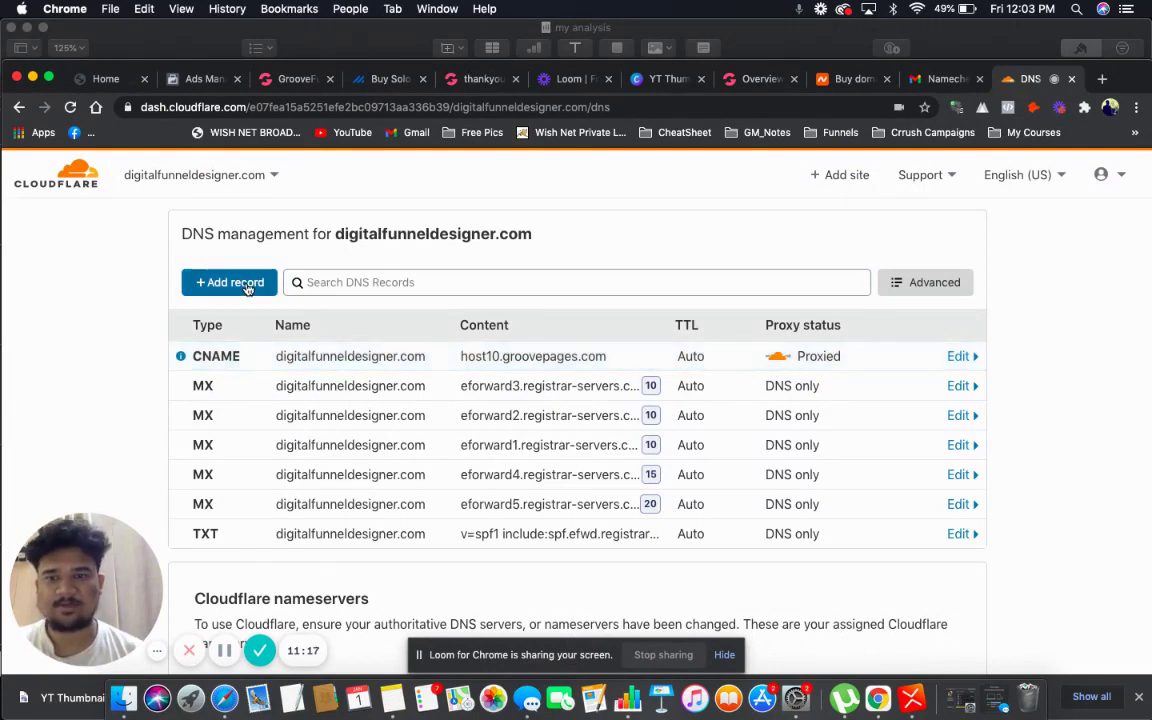
Add a proxied www CNAME record targeting host10.groovepages.com
left_click(232, 283)
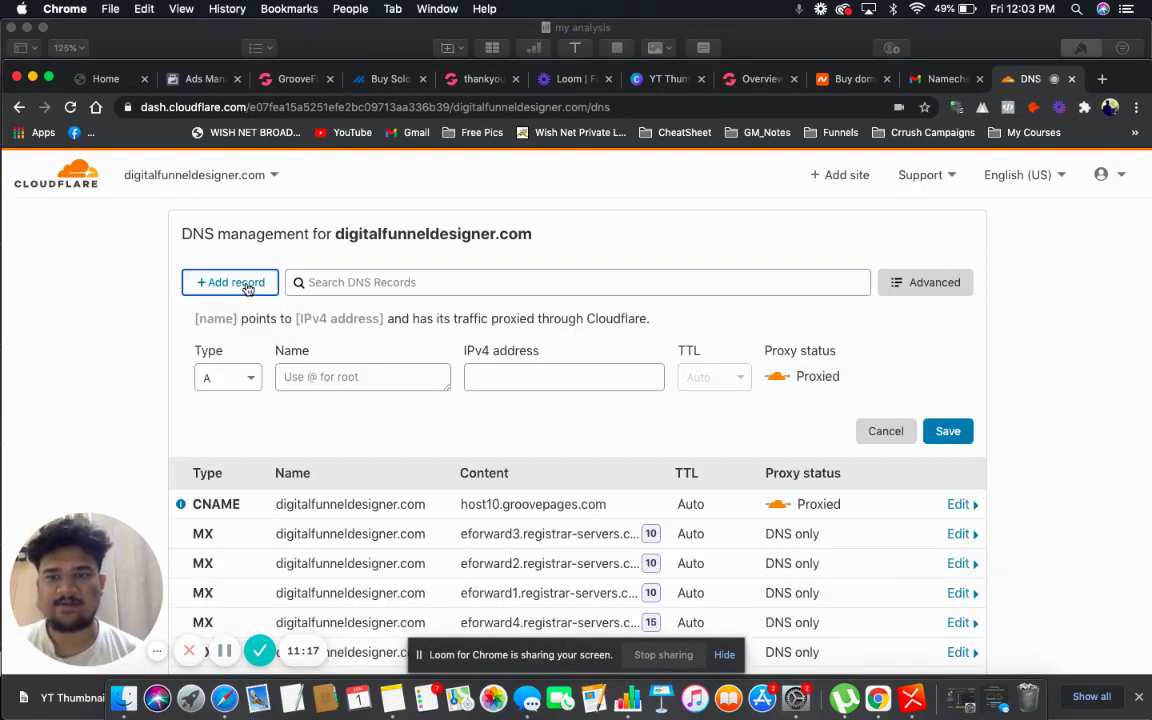
left_click(249, 378)
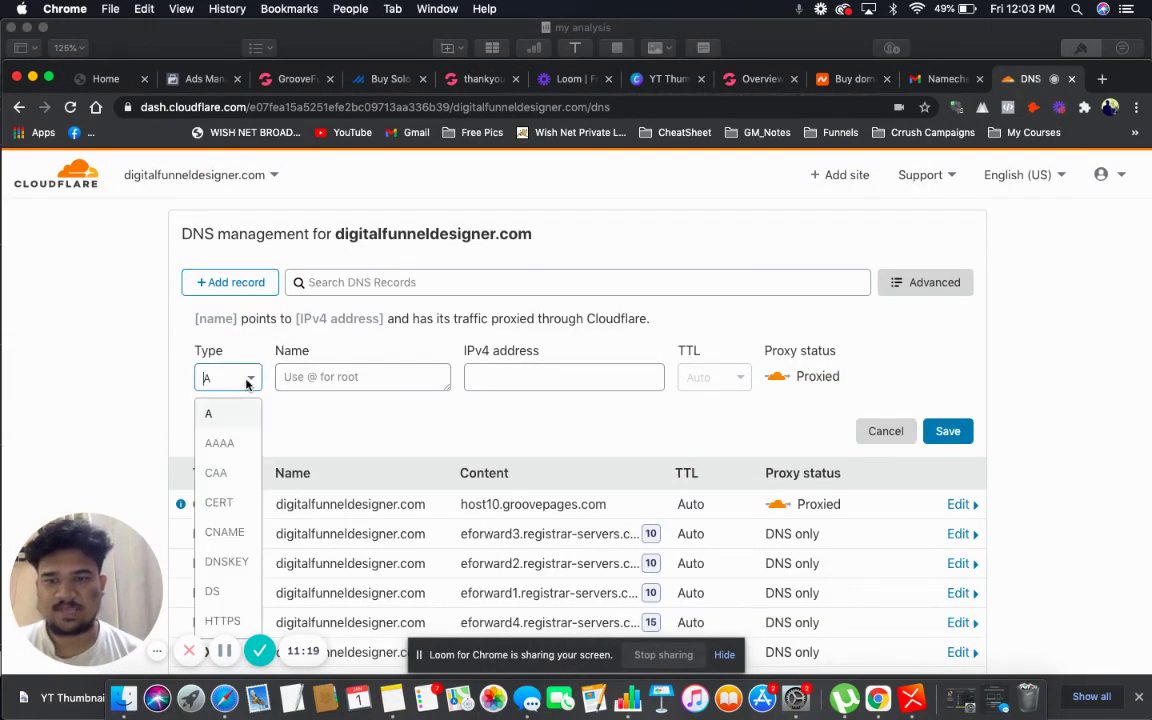
left_click(238, 535)
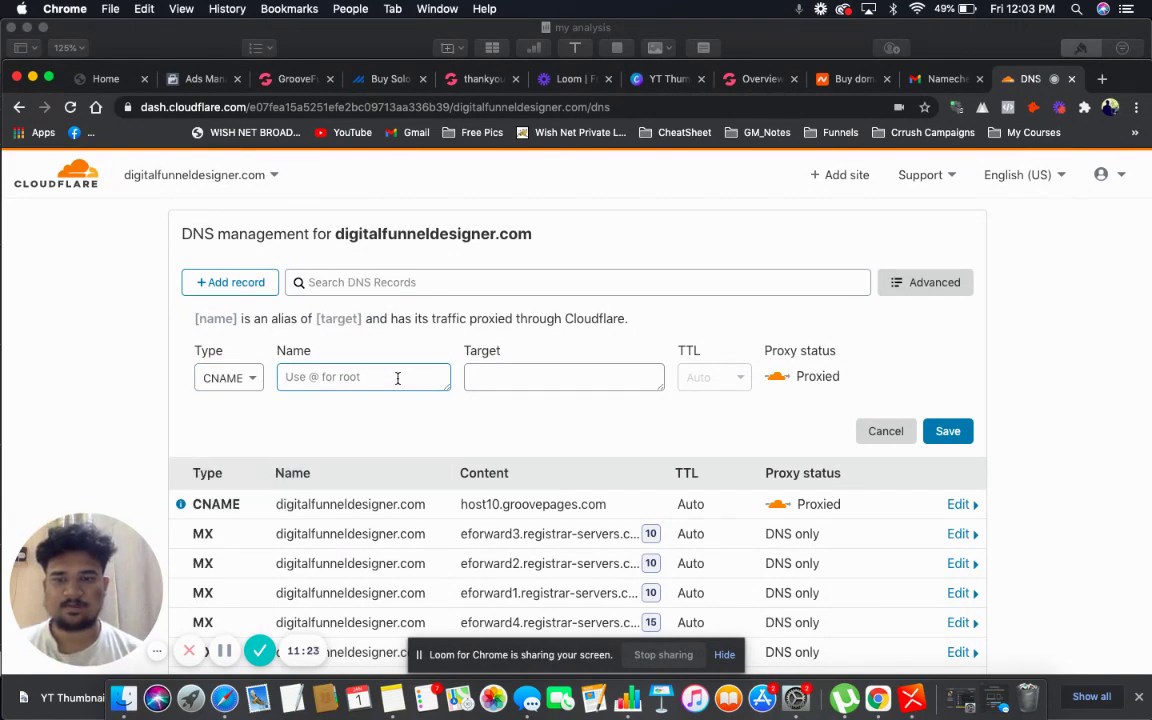
type("www")
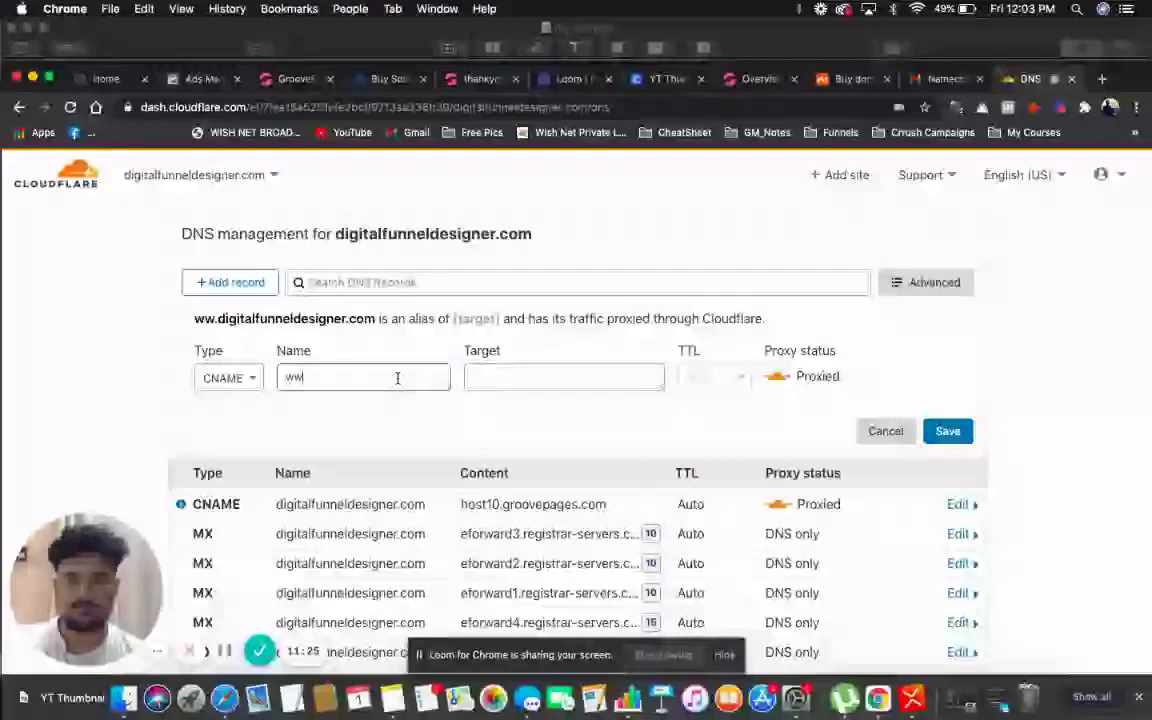
left_click(500, 380)
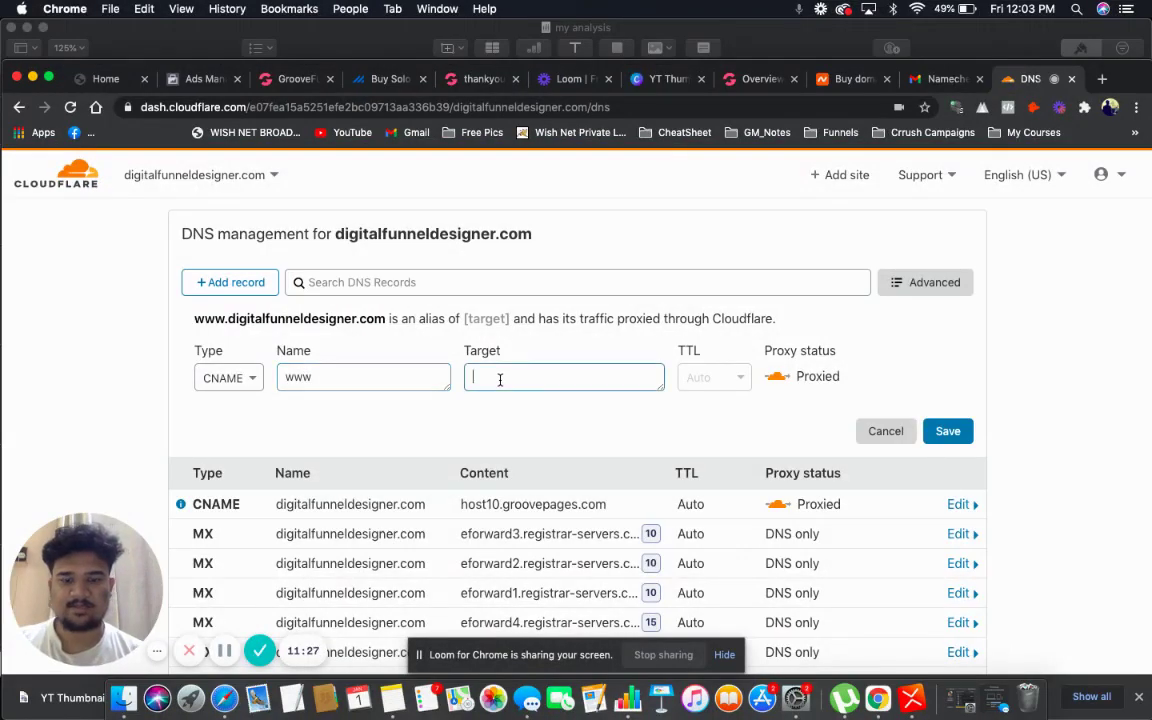
type("host1")
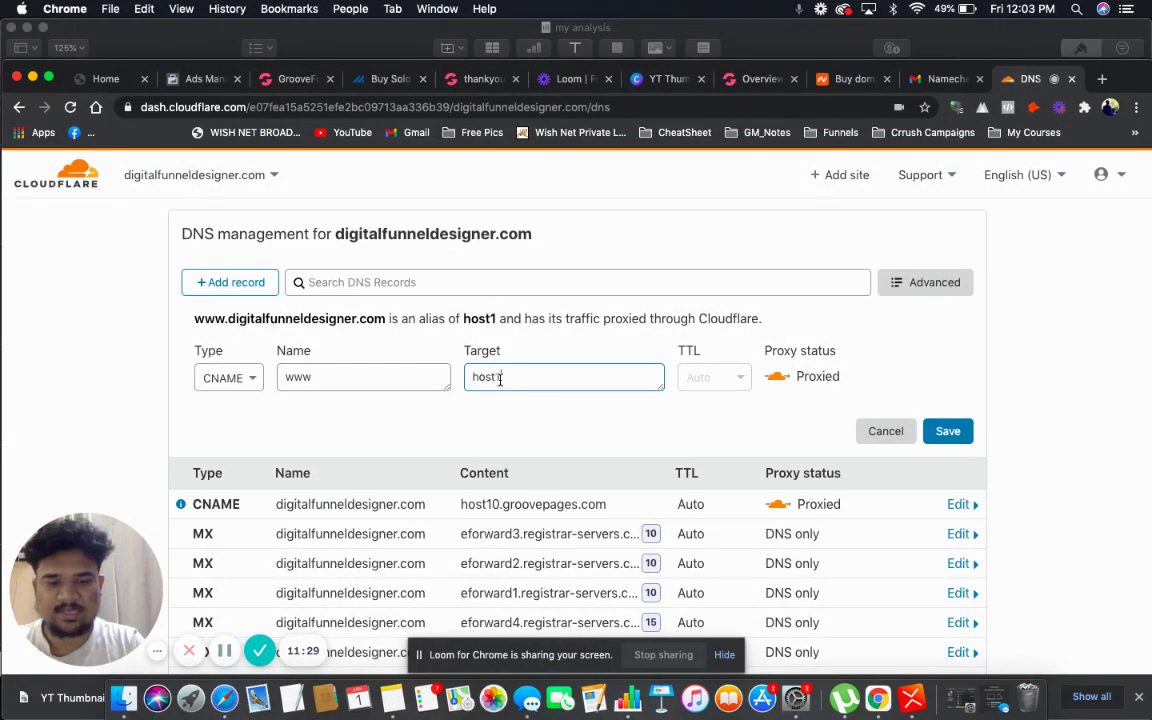
type("0.g")
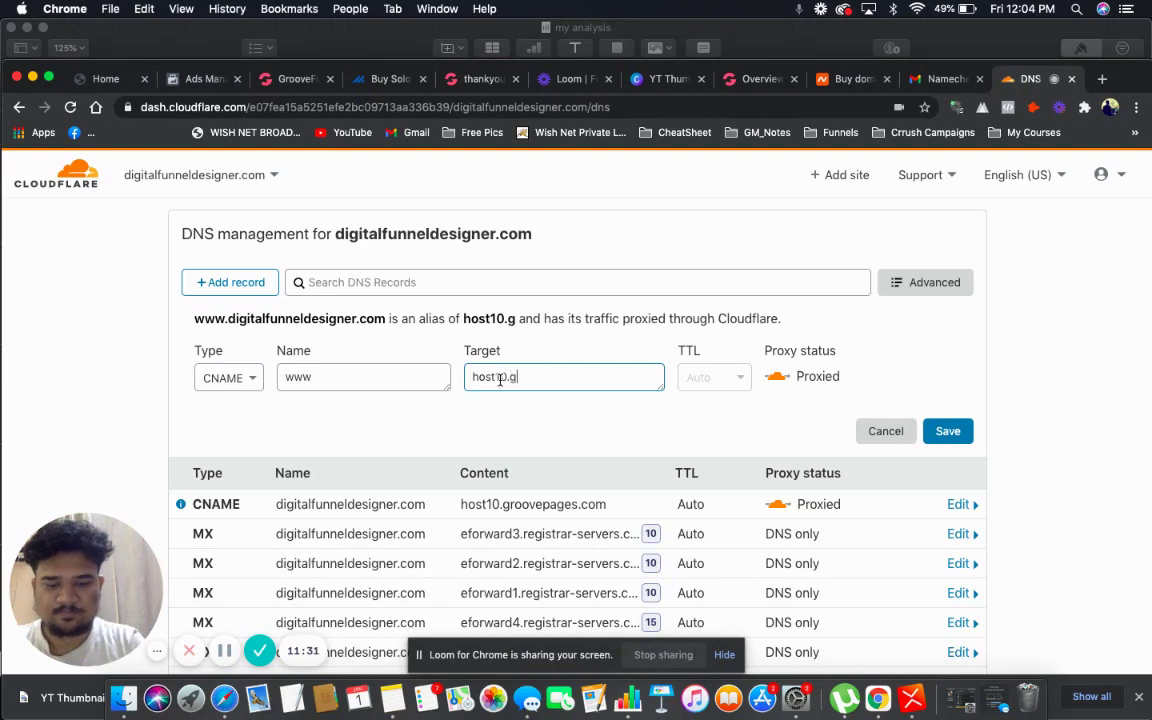
type("roovepag")
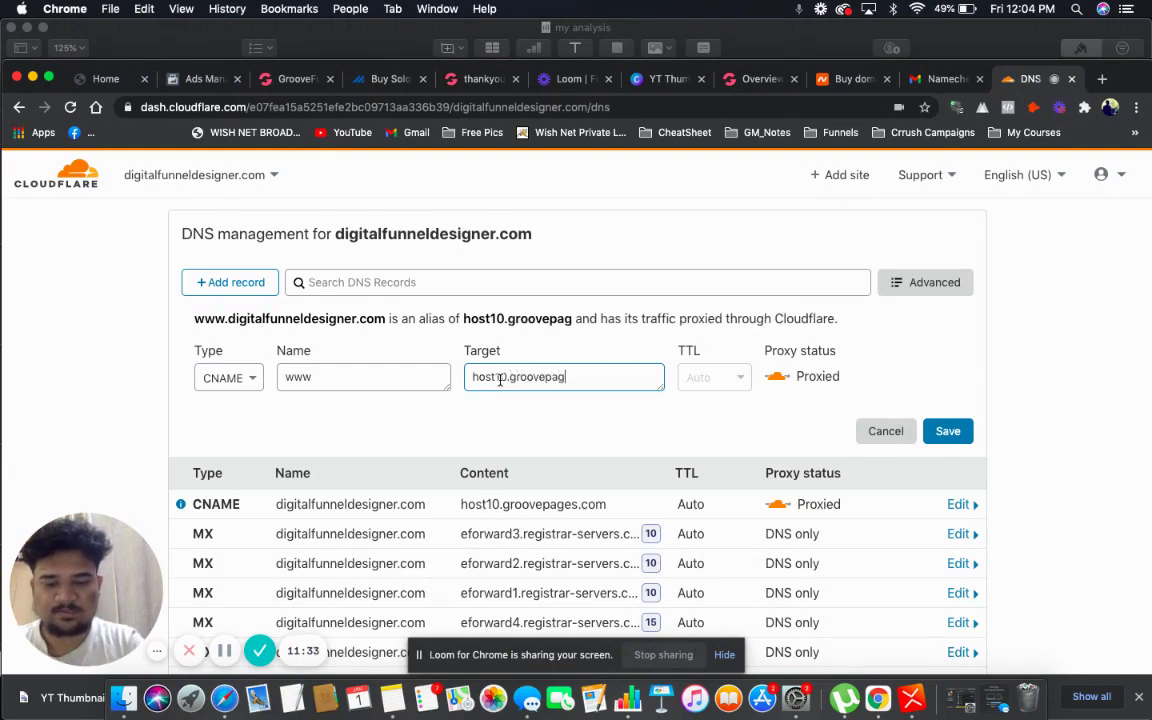
type("es.com")
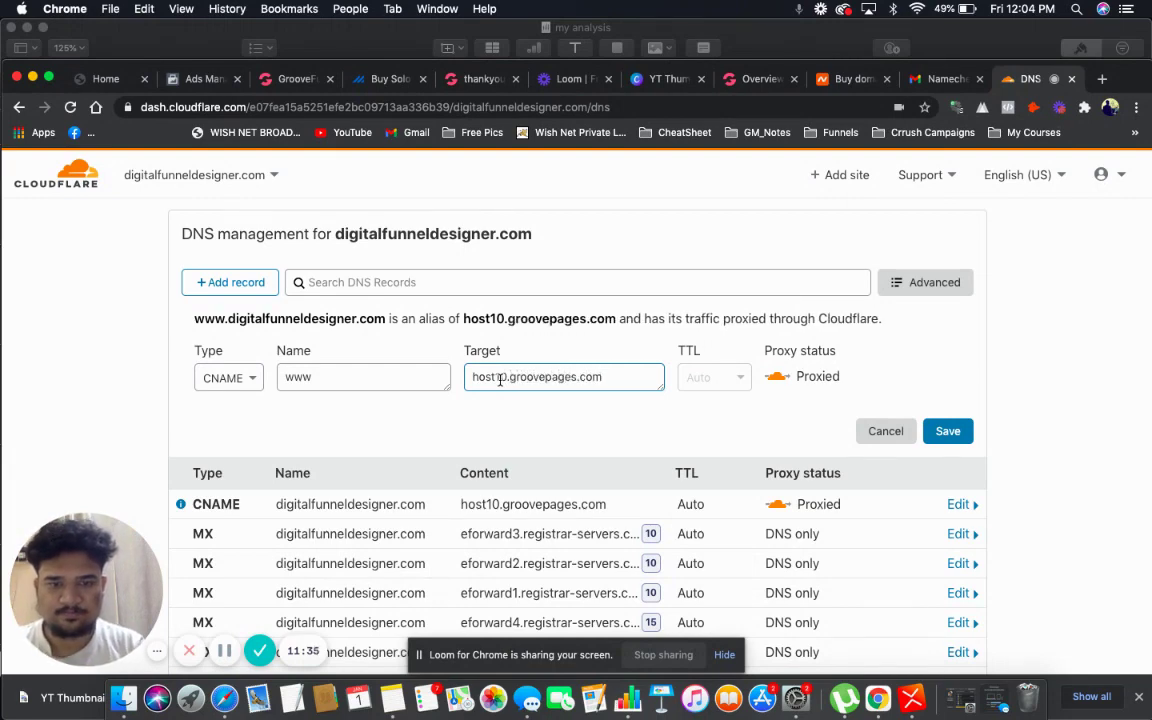
left_click(949, 432)
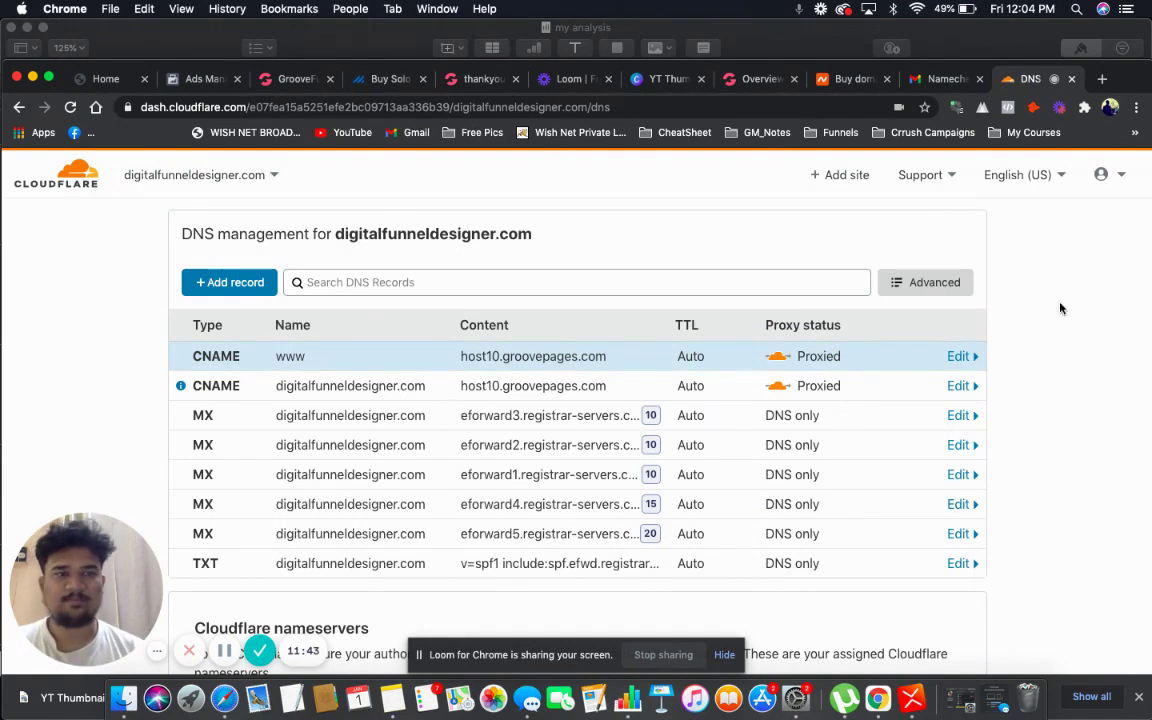
From Manage Sites And Funnels, open the GrooveFunnels site's Home page in the editor
left_click(748, 80)
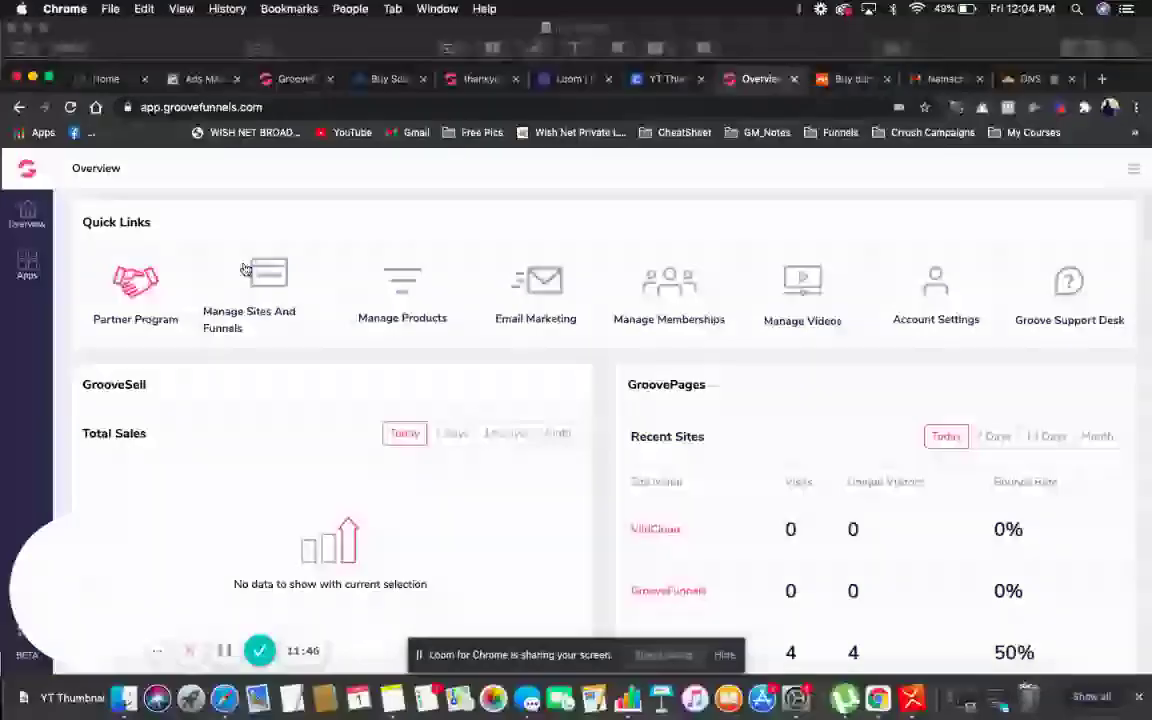
left_click(275, 279)
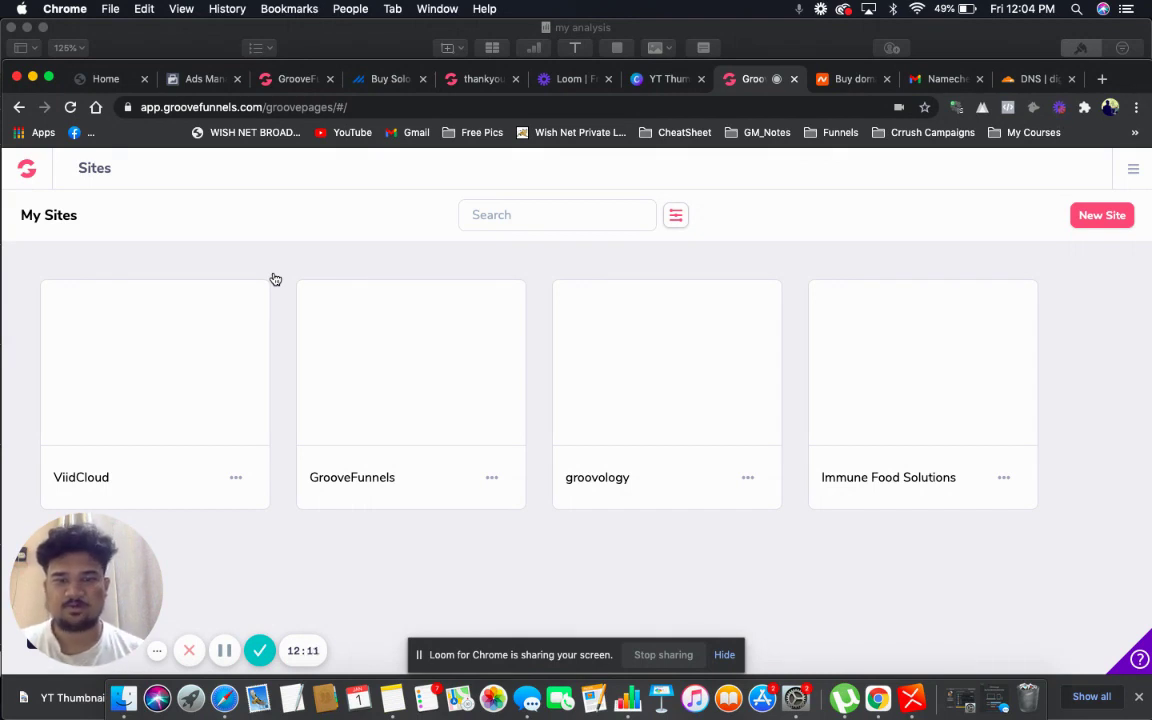
mouse_move(380, 372)
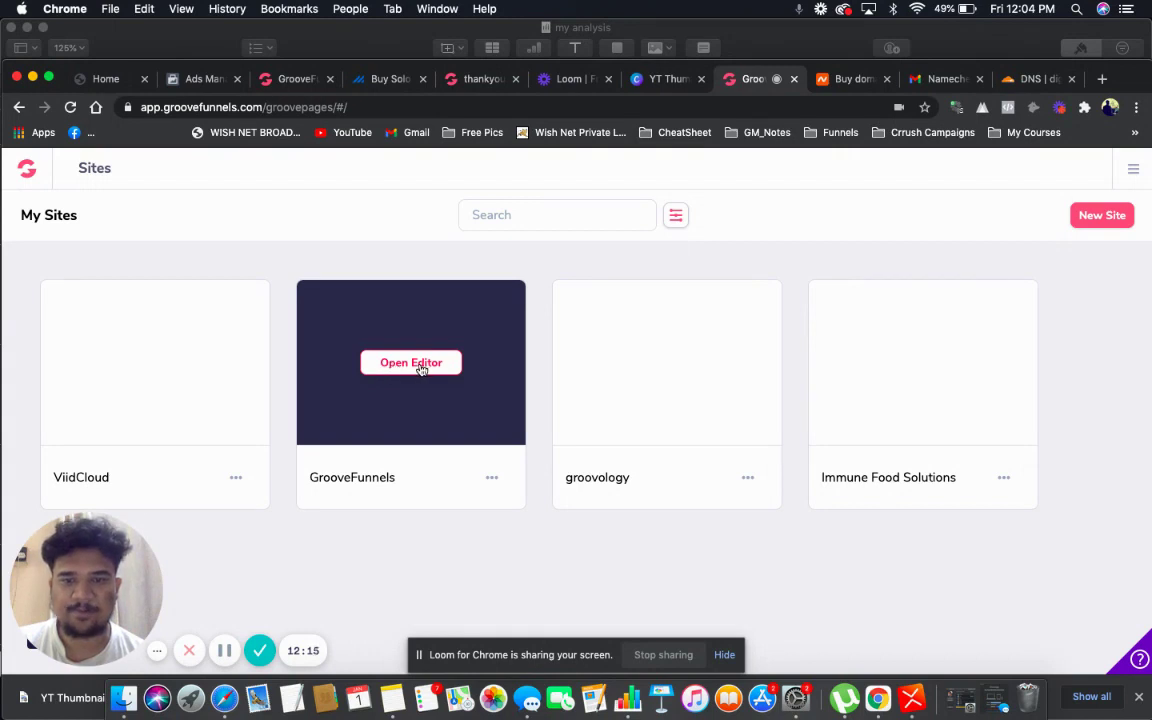
left_click(421, 368)
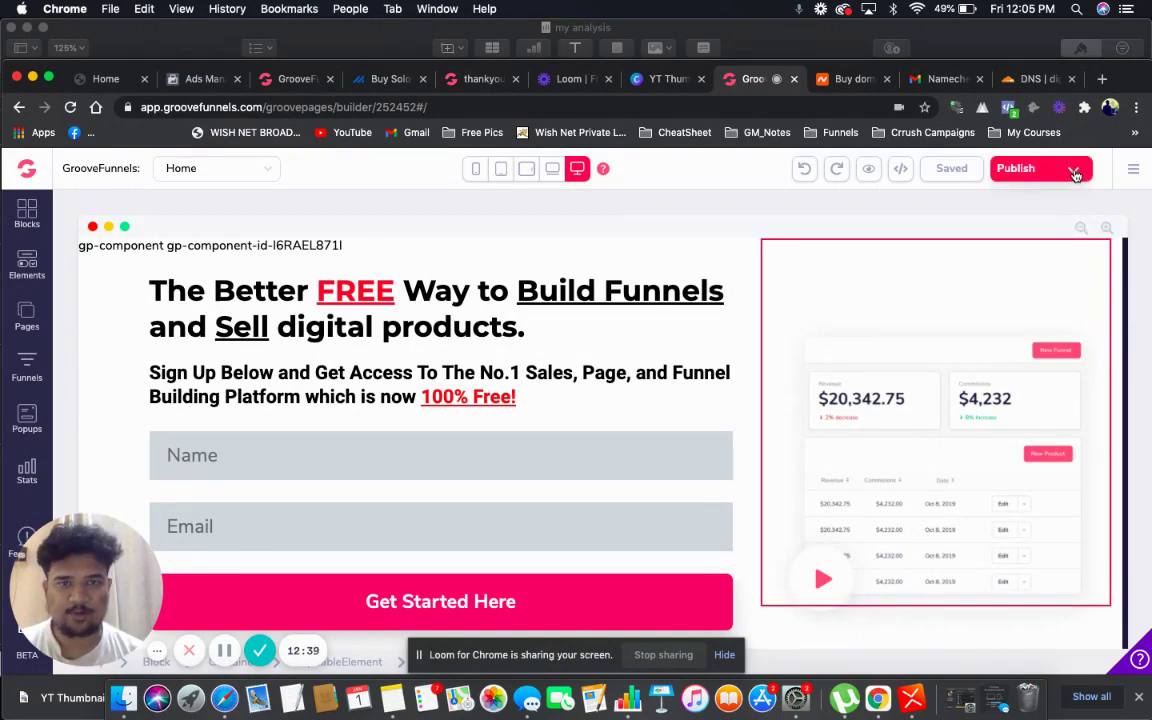
Publish the site to the custom domain digitalfunneldesigner.com instead of GroovePages hosting, then open a new tab
left_click(1074, 173)
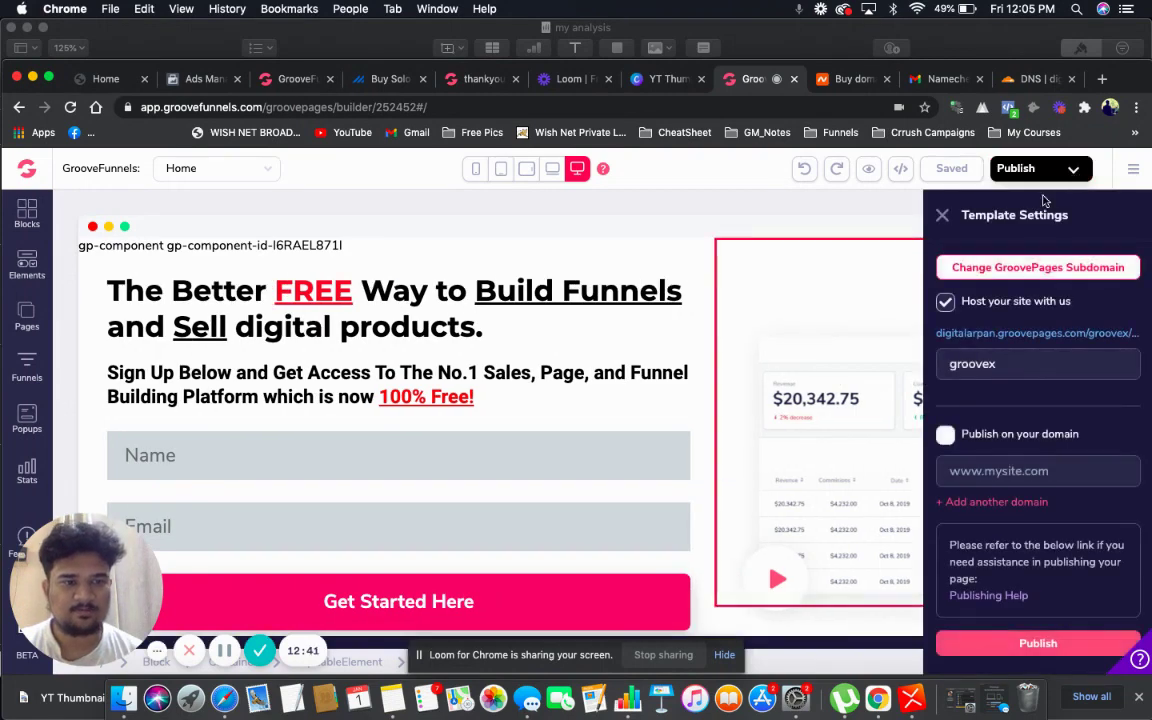
left_click(946, 304)
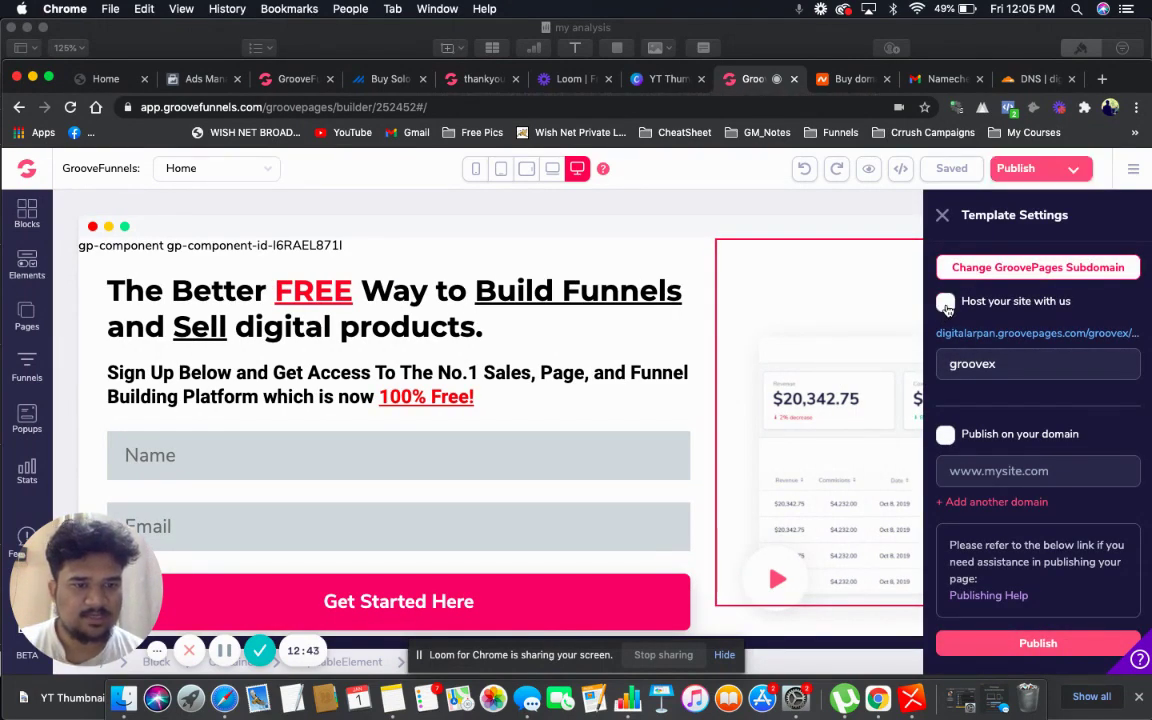
left_click(946, 437)
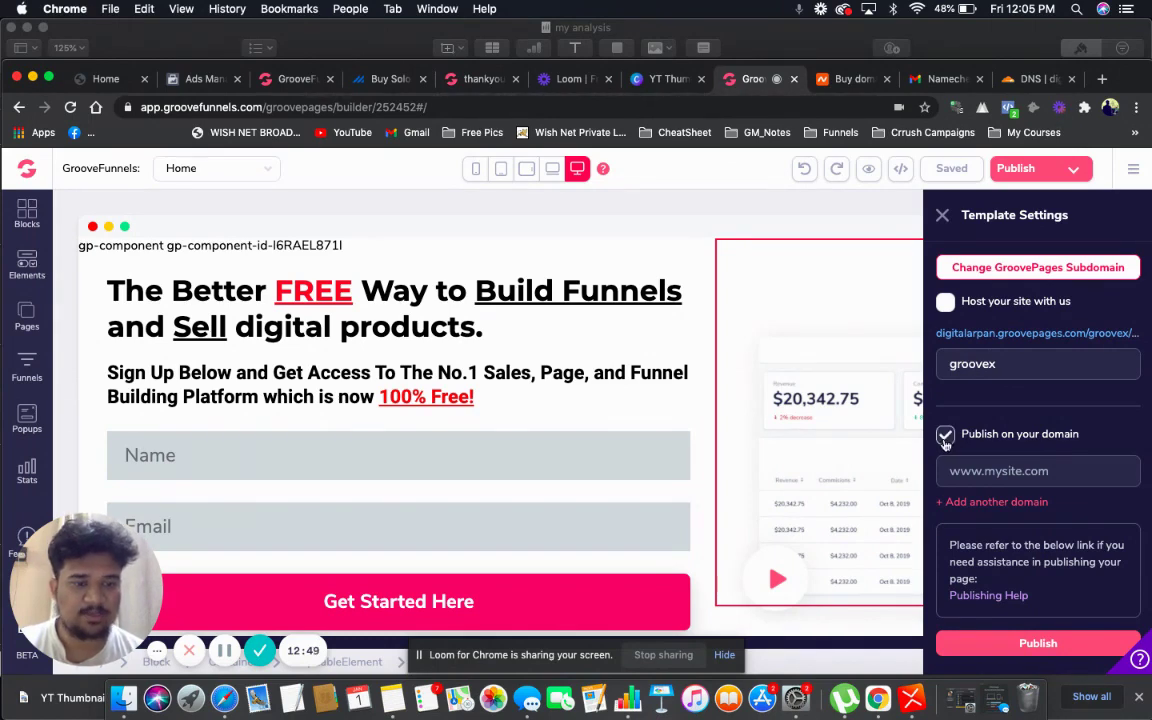
left_click(957, 470)
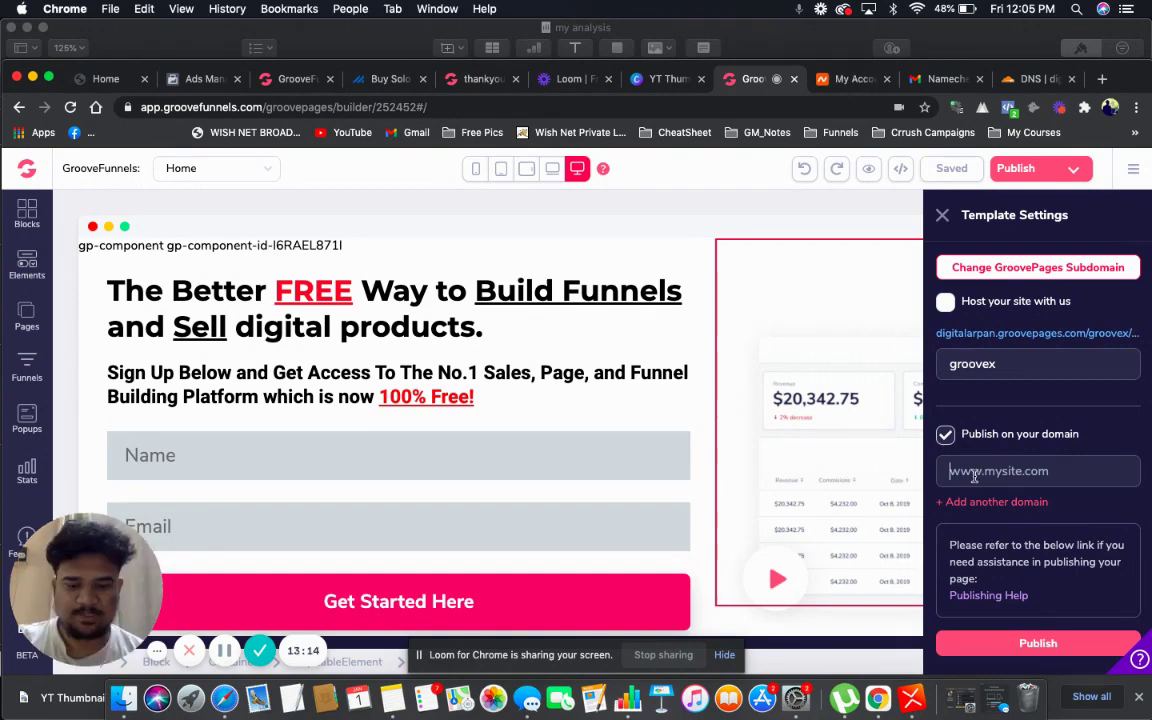
type("digitalfunneldesigner.com")
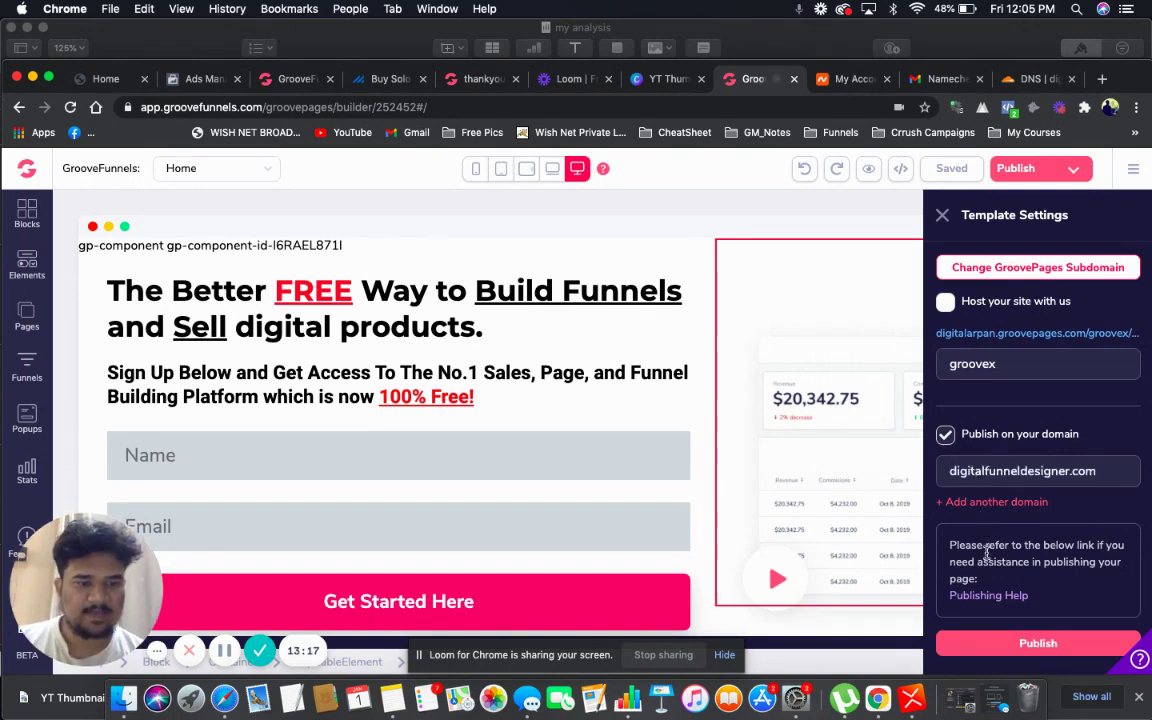
left_click(989, 645)
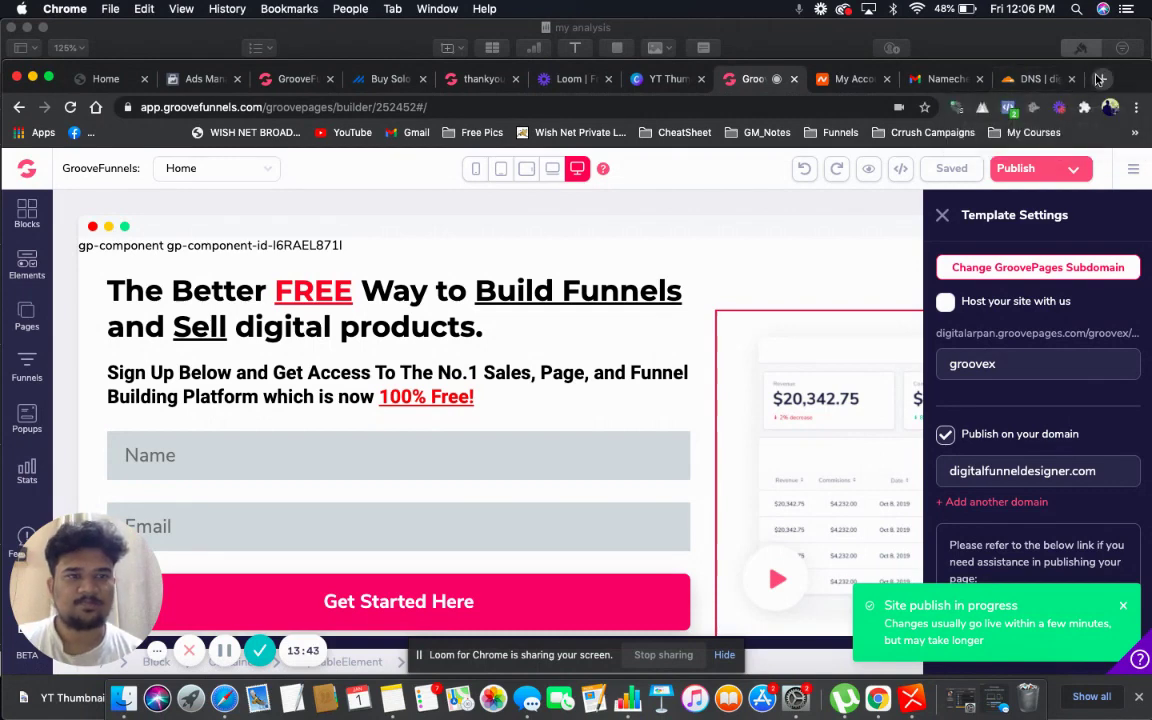
left_click(1100, 79)
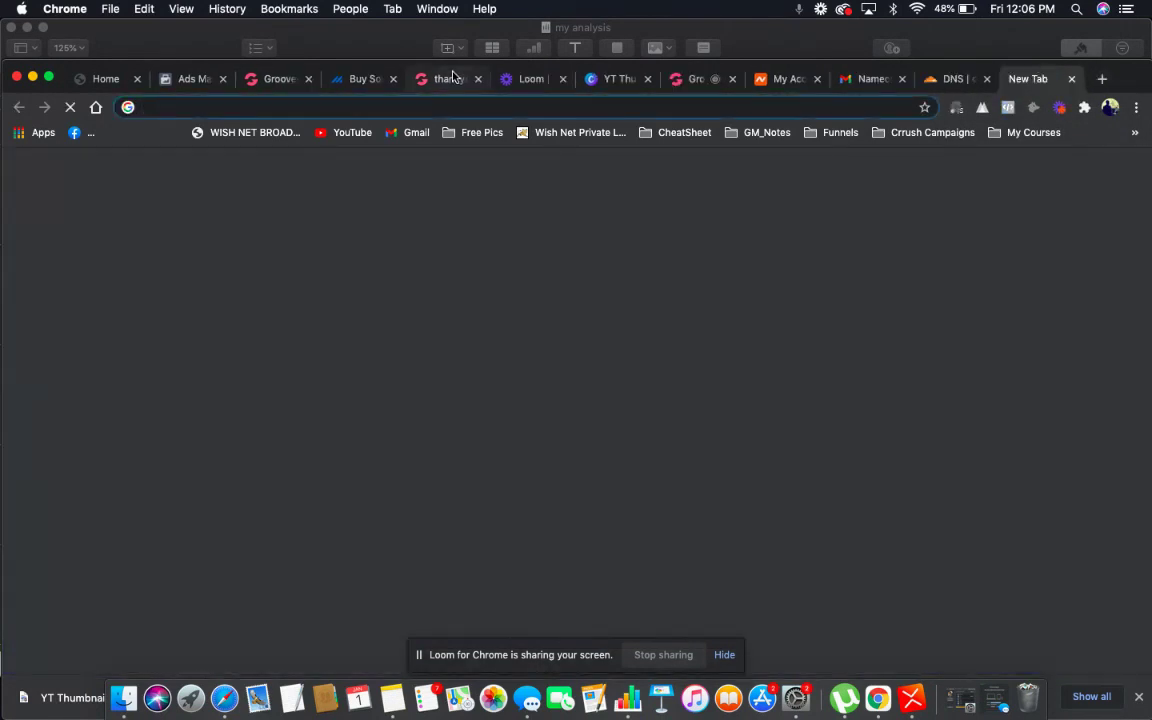
Load digitalfunneldesigner.com and compare it against the page in the GrooveFunnels builder
type("digitalfunneldesigner.com")
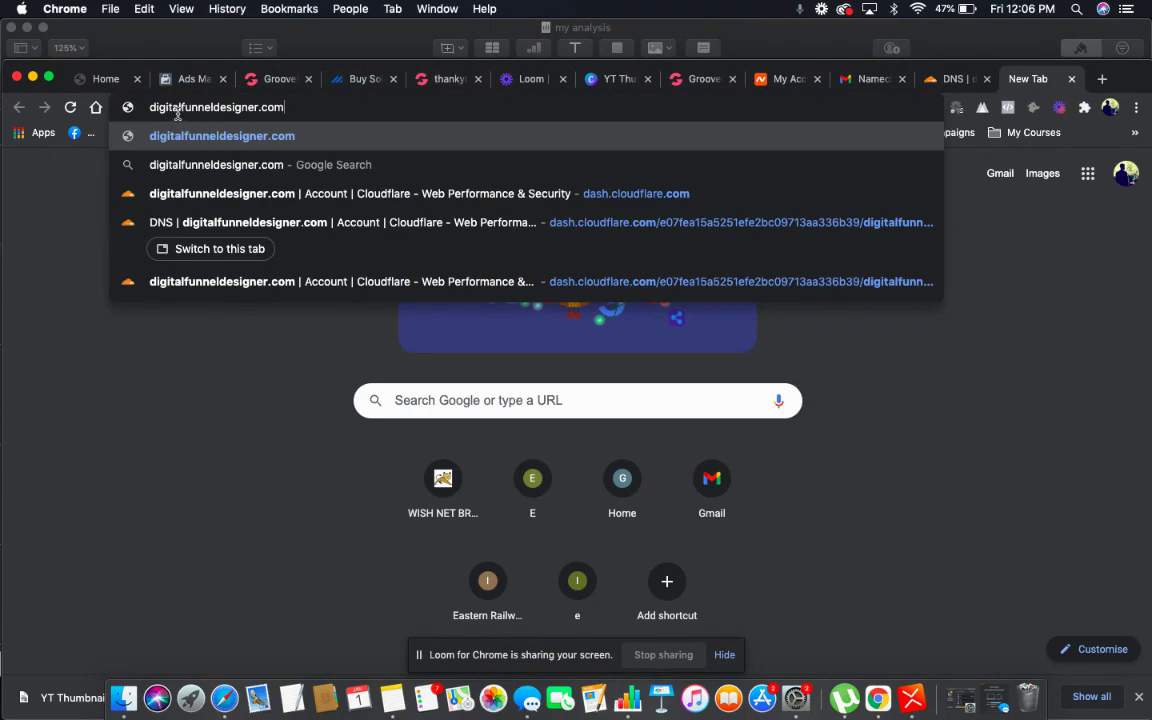
key("Return")
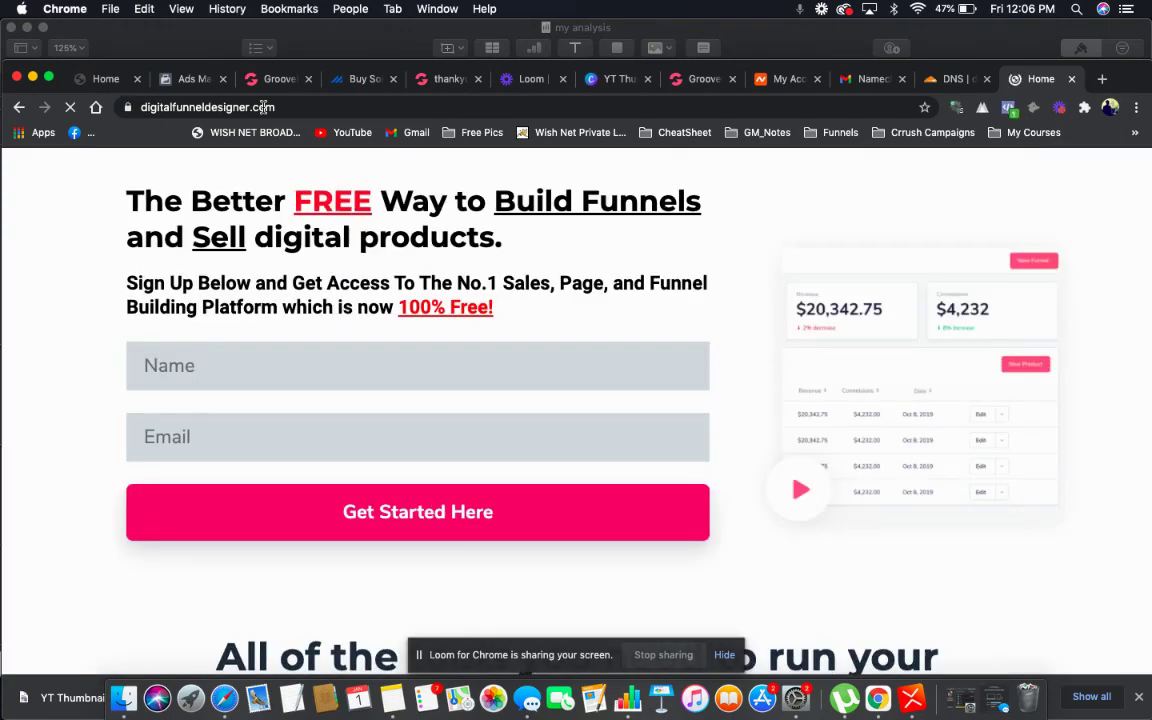
left_click(690, 85)
scroll(614, 302, "down", 10)
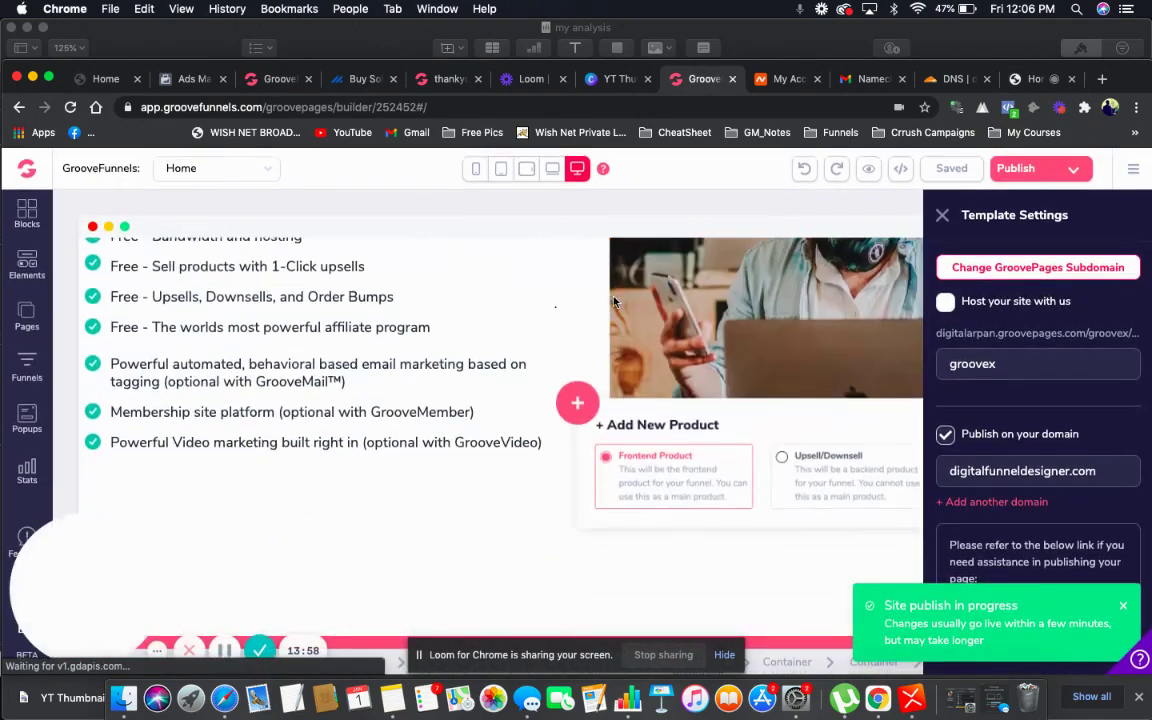
scroll(614, 302, "up", 10)
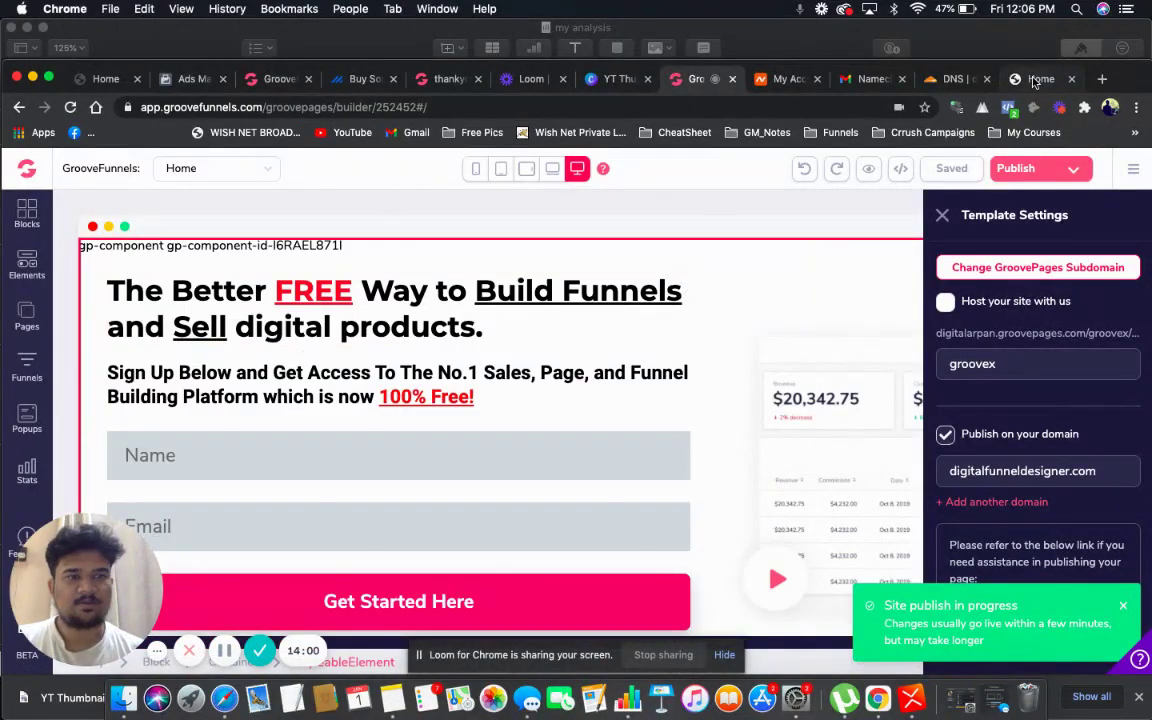
left_click(1035, 80)
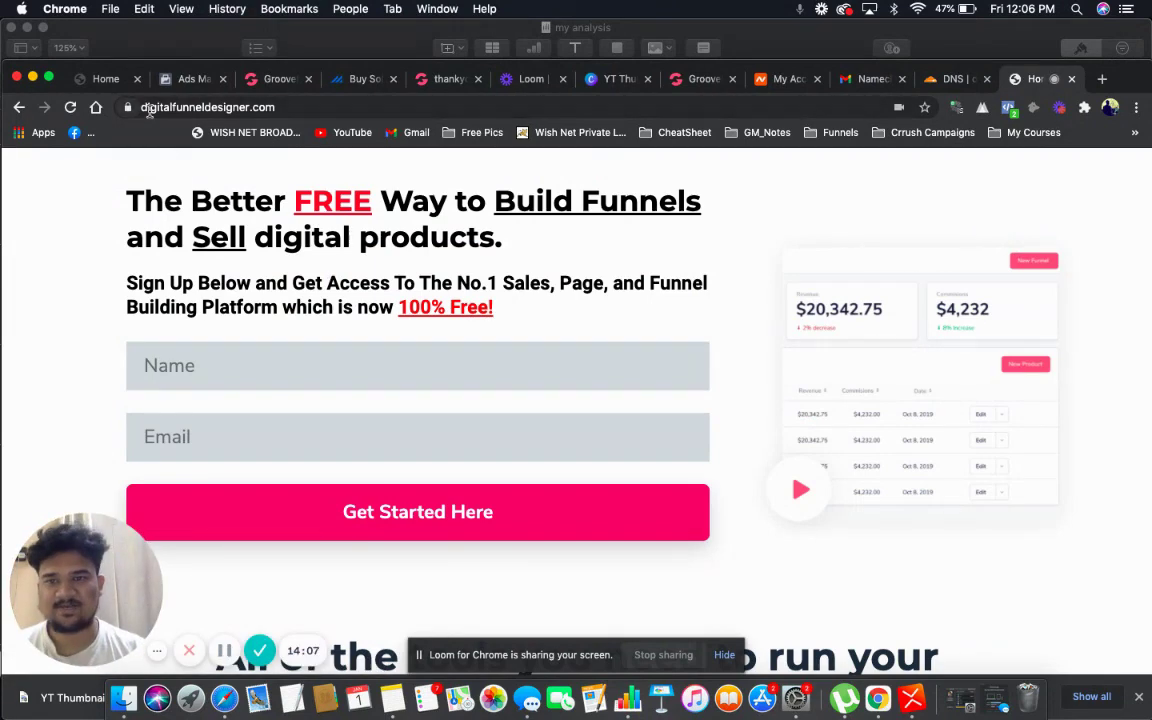
left_click(148, 108)
double_click(185, 108)
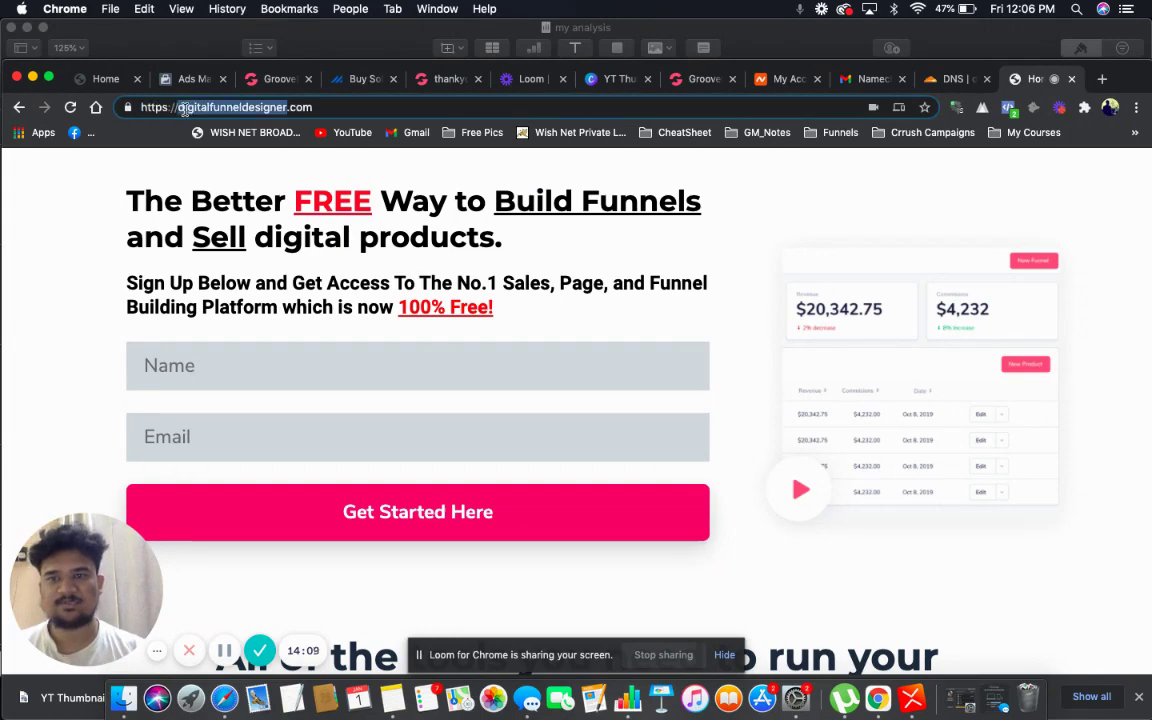
left_click(76, 211)
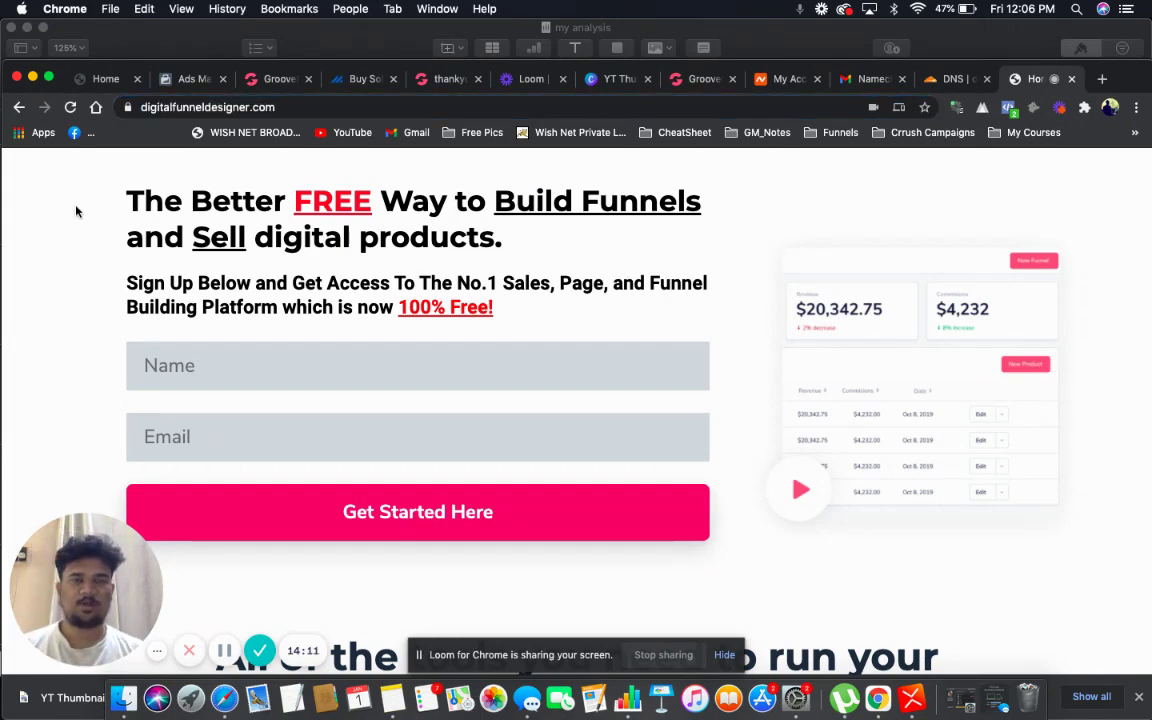